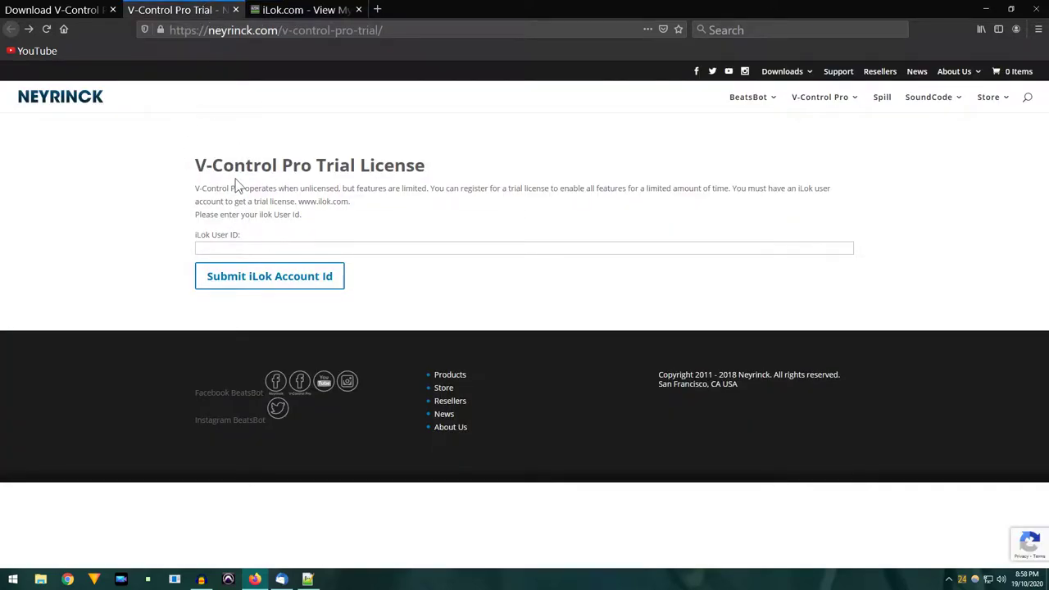
Submit the iLok user ID to request a V-Control Pro trial license
left_click(319, 247)
type("protoolsisdashiz1")
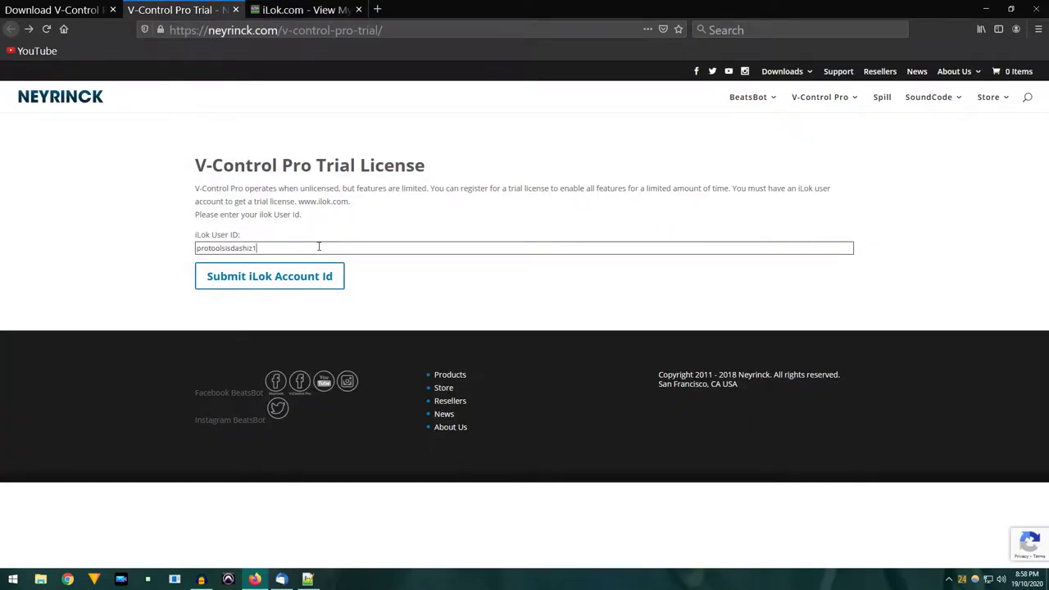
left_click(296, 273)
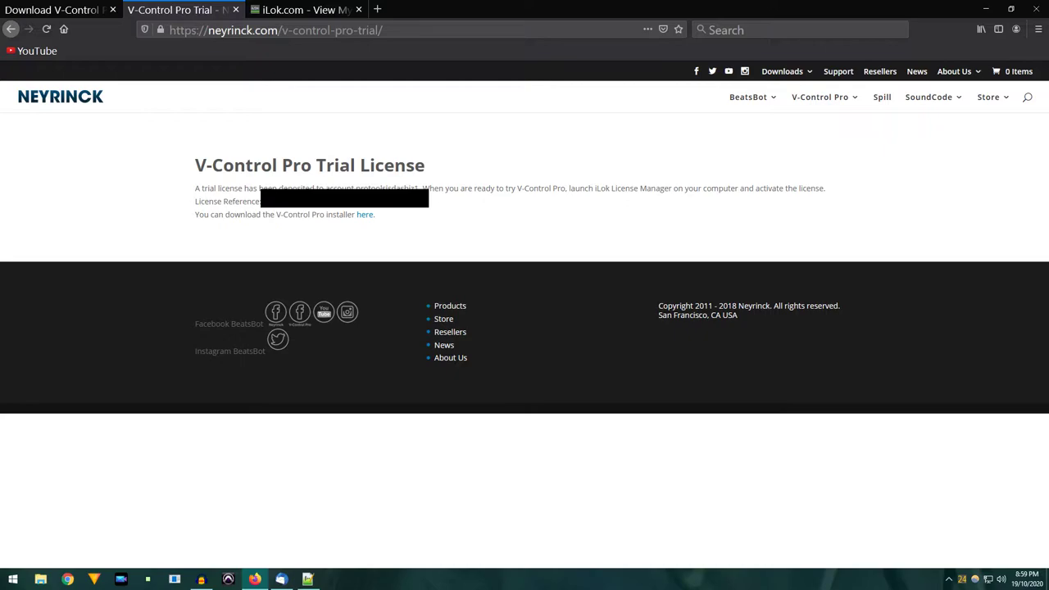
Open the V-Control Pro installer download page and fill in the first name, last name and the organization takestoolongtodothisshiz
left_click(364, 215)
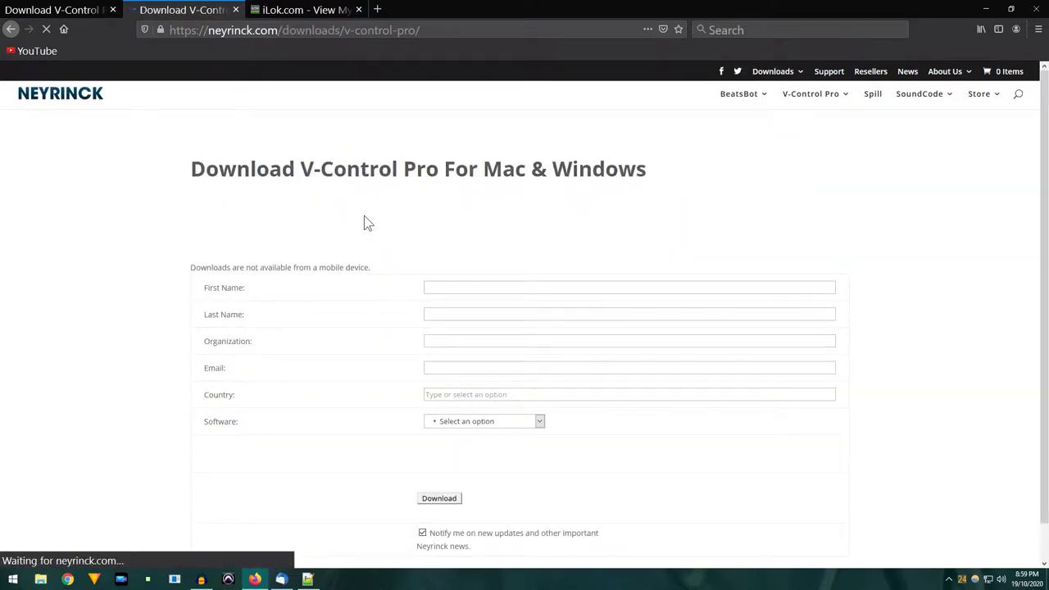
scroll(370, 230, "down", 5)
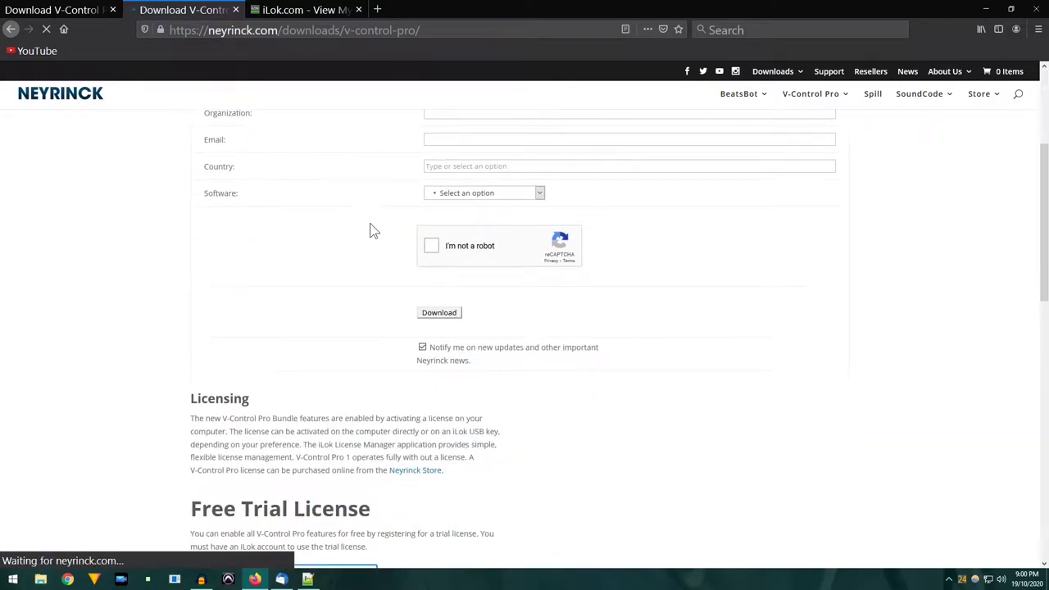
scroll(371, 230, "up", 4)
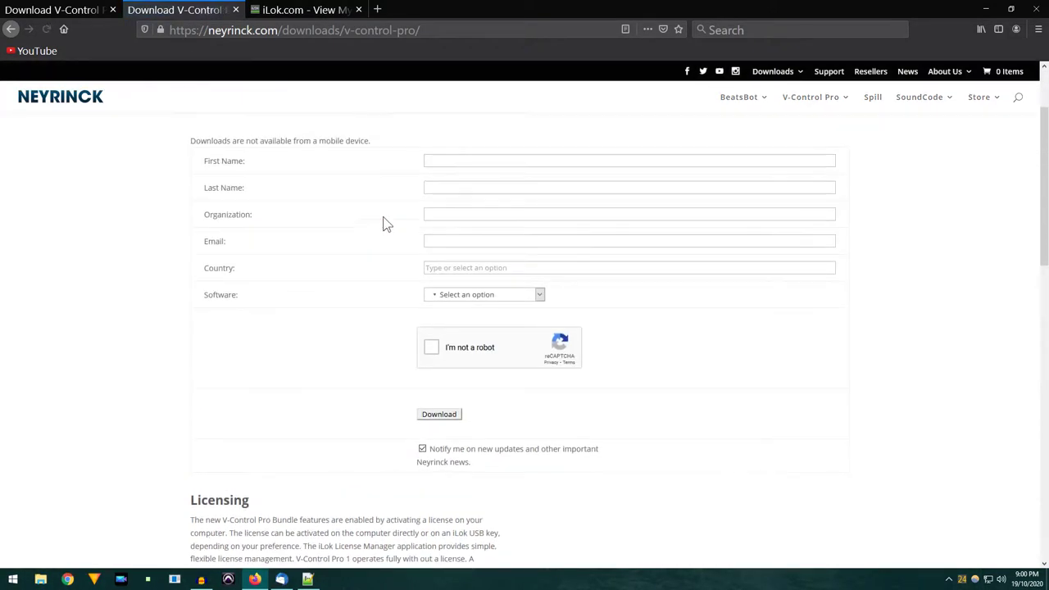
left_click(456, 160)
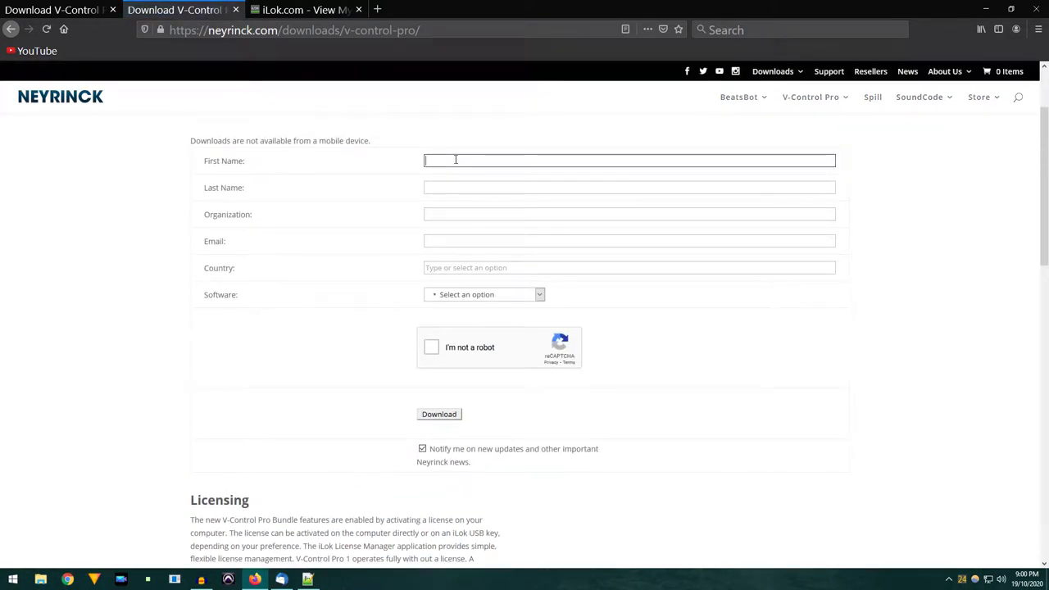
type("craop")
key("BackSpace")
key("BackSpace")
type("p")
key("Tab")
type("stuff")
key("Tab")
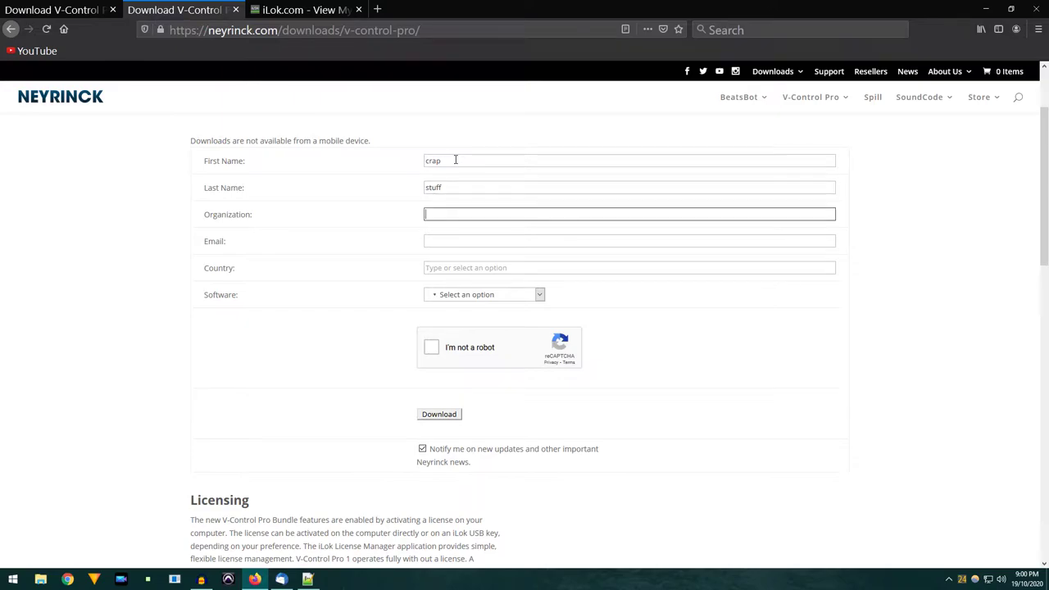
type("takestoolongtodothisshiz")
Fill in the contact's e-mail, choose V-Control Pro - 64-bit Windows as the software and complete the robot check
left_click(474, 240)
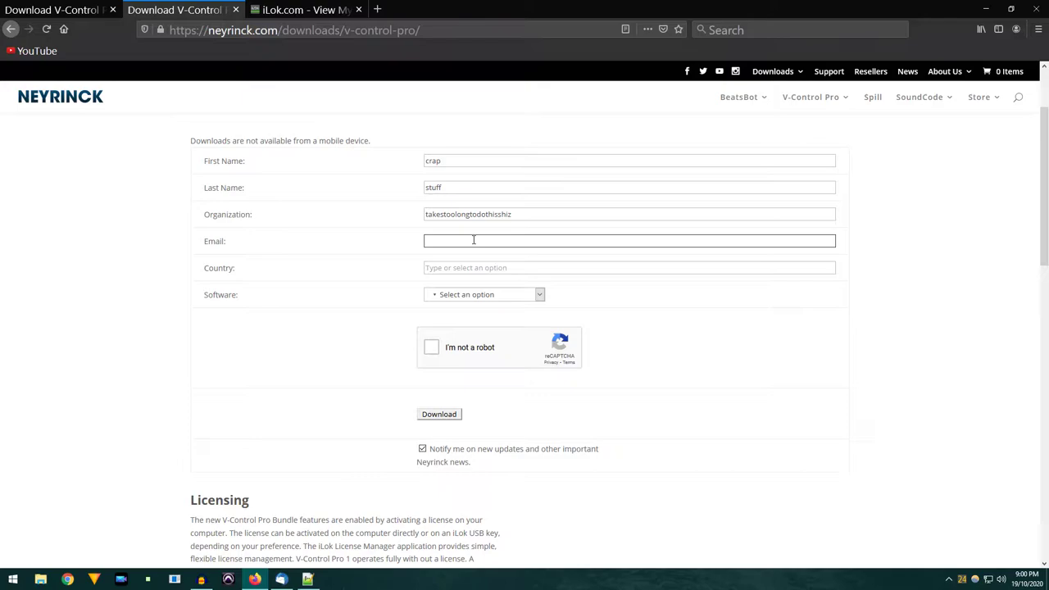
type("test@test.com")
left_click(472, 267)
left_click(537, 295)
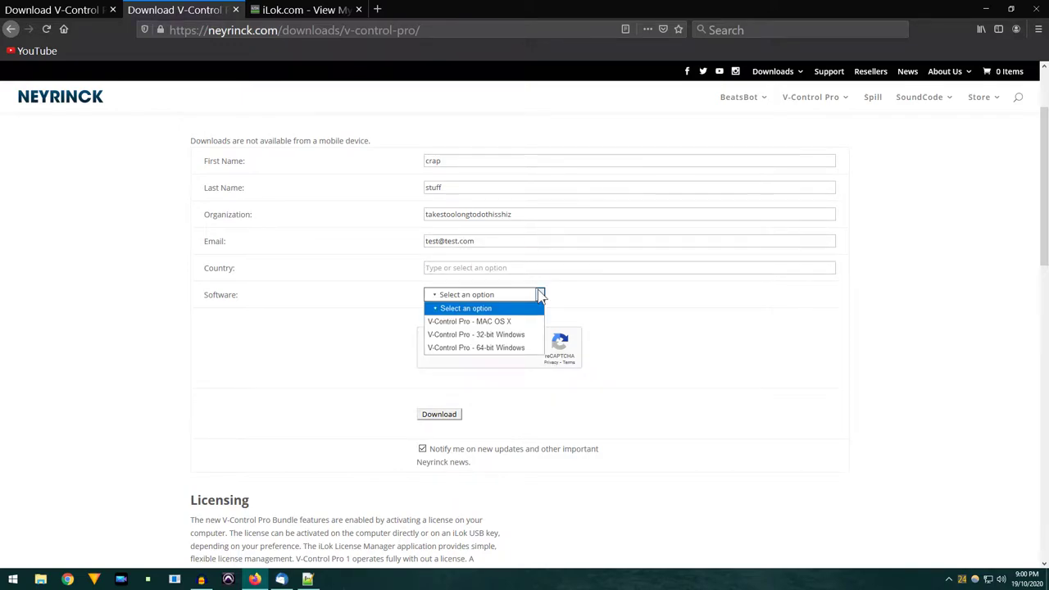
left_click(502, 351)
left_click(430, 351)
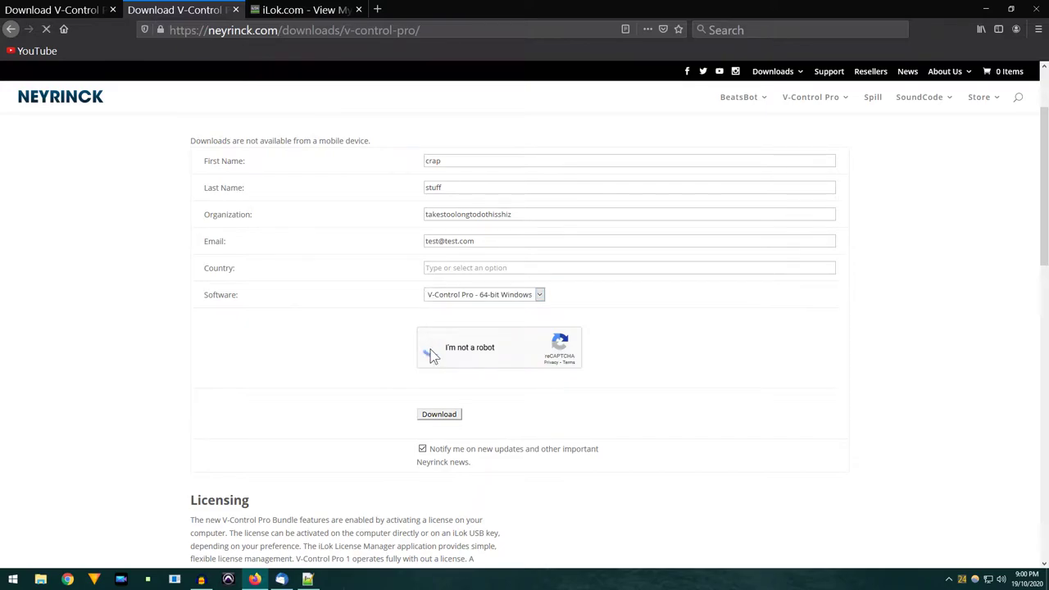
Request the download and save VControlPro_64_2.6.2.7.zip as a file
left_click(447, 416)
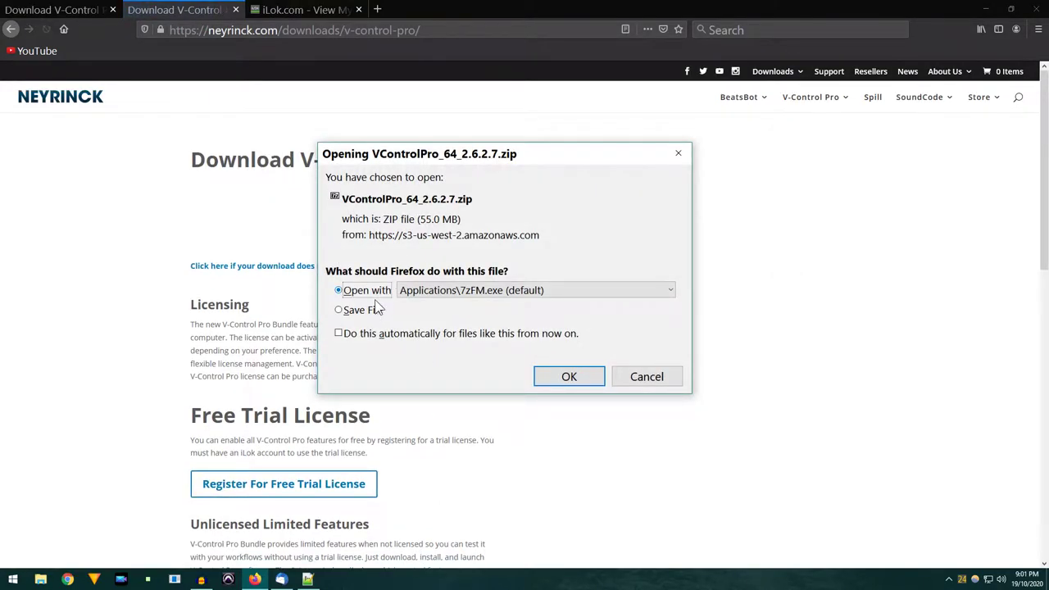
left_click(374, 316)
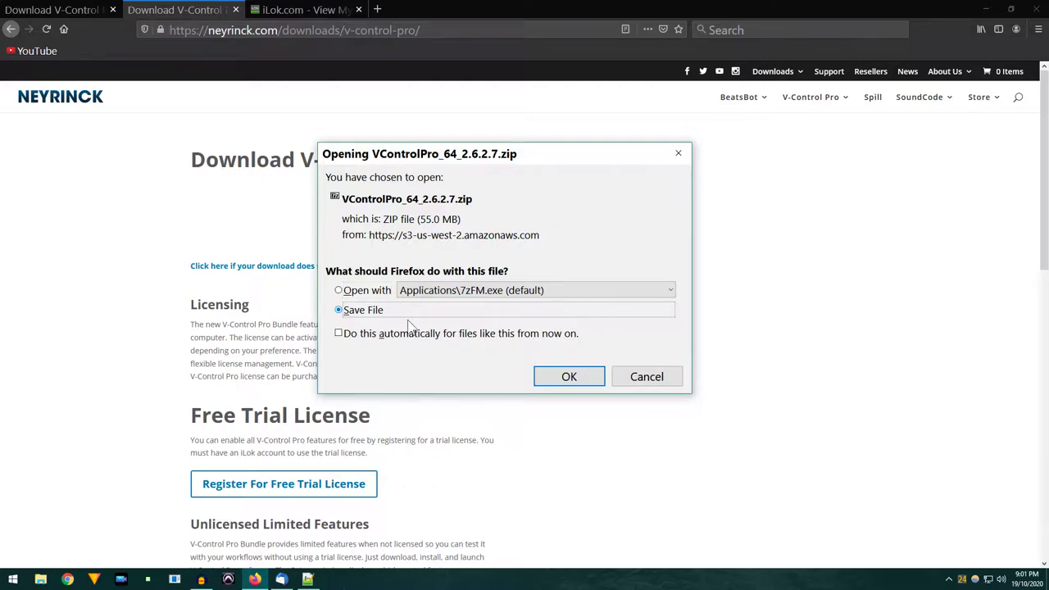
left_click(569, 378)
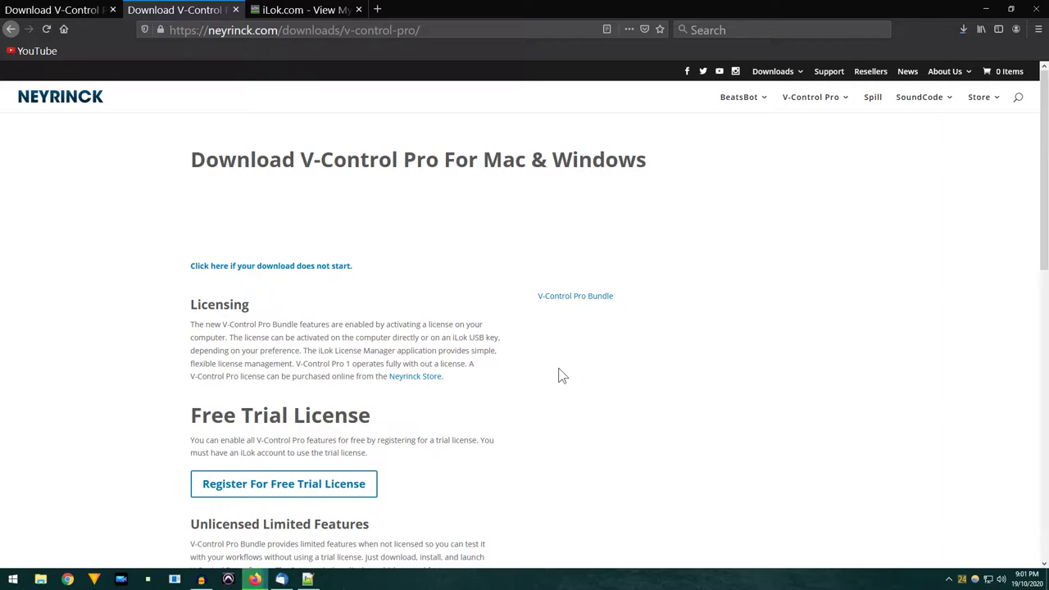
Open the downloaded VControlPro zip archive, extract its VControlPro_64_2.6.2.7 folder to the desktop and close the archive
left_click(965, 30)
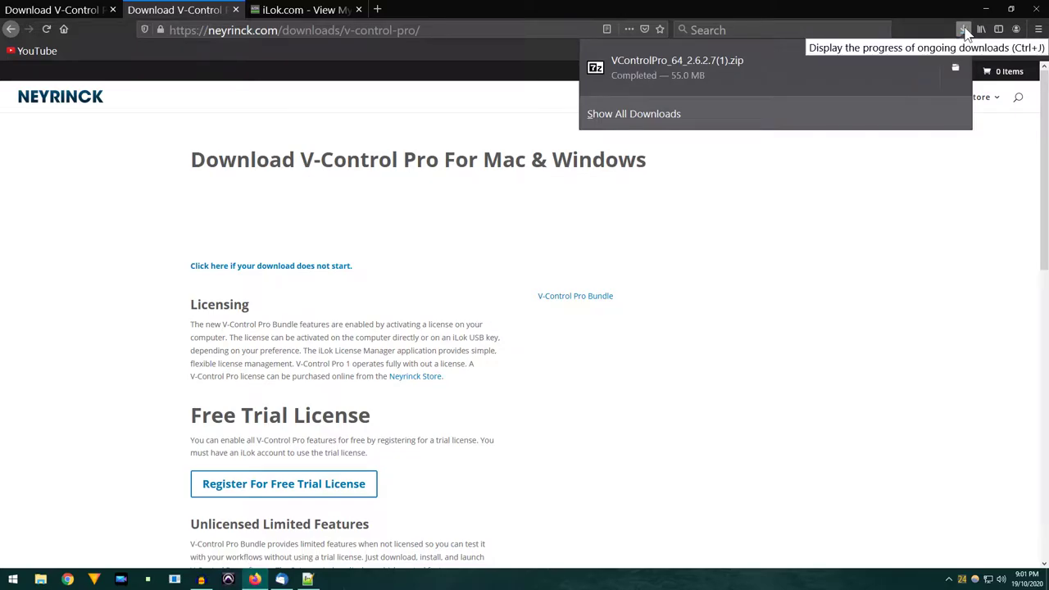
left_click(757, 66)
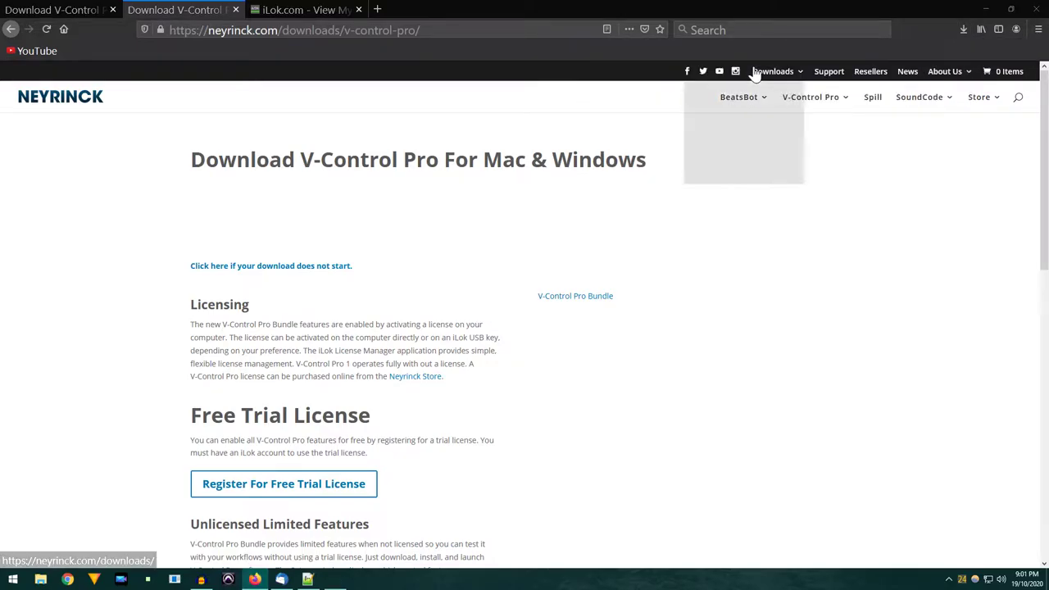
left_click(986, 9)
left_click_drag(123, 38, 326, 39)
left_click_drag(293, 154, 131, 226)
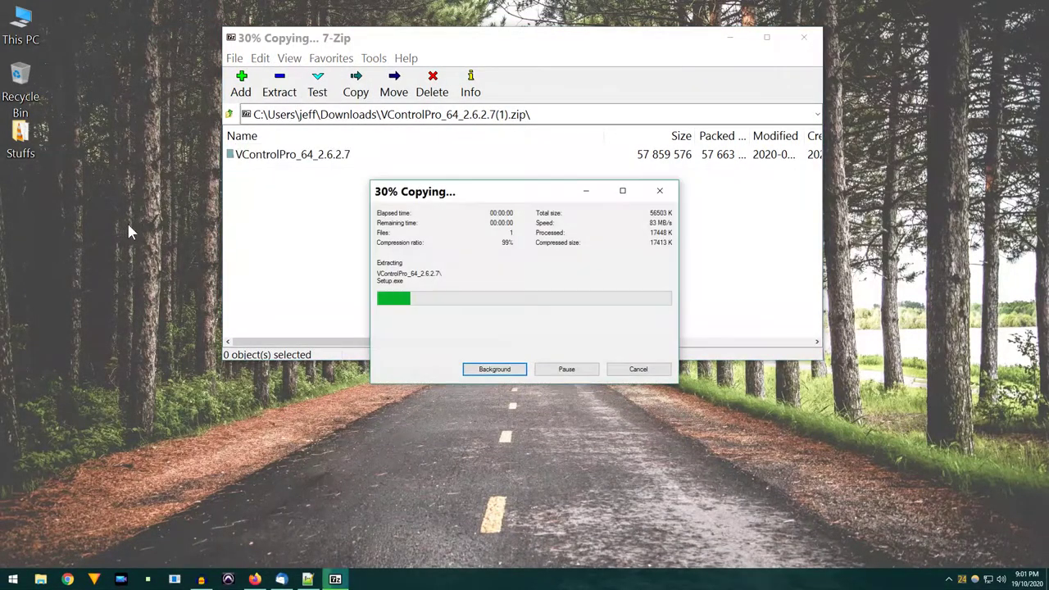
left_click(818, 41)
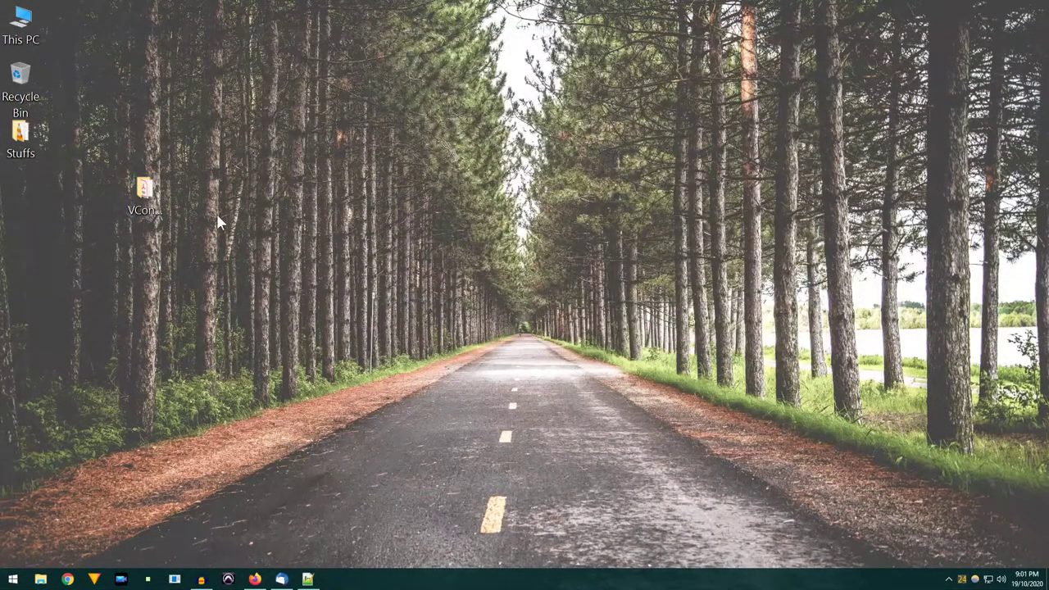
Run Setup.exe from the extracted folder and complete the V-Control Pro 2.6.2.7 installation
double_click(151, 190)
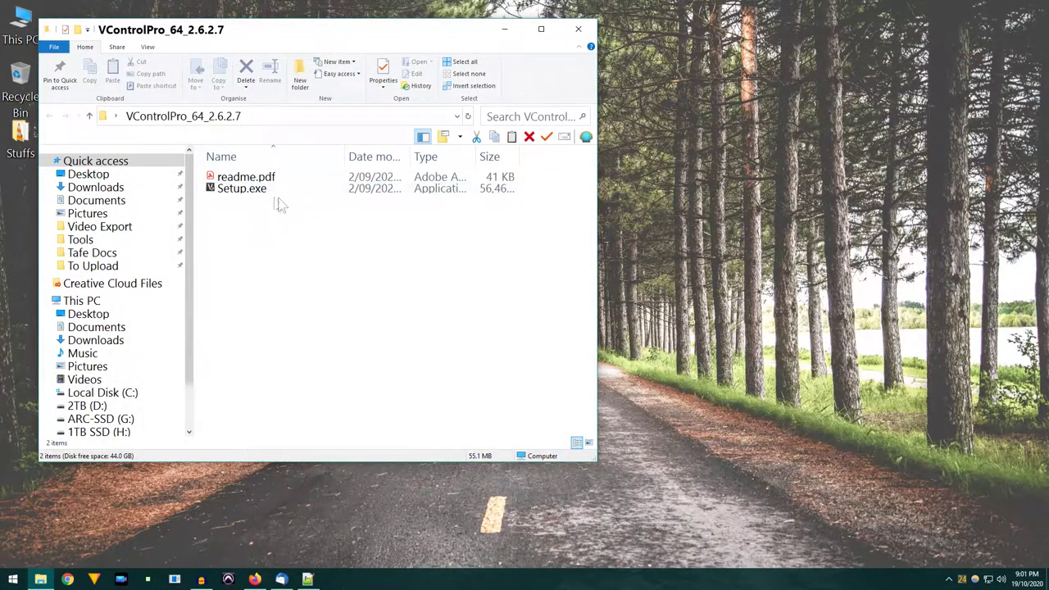
left_click(239, 194)
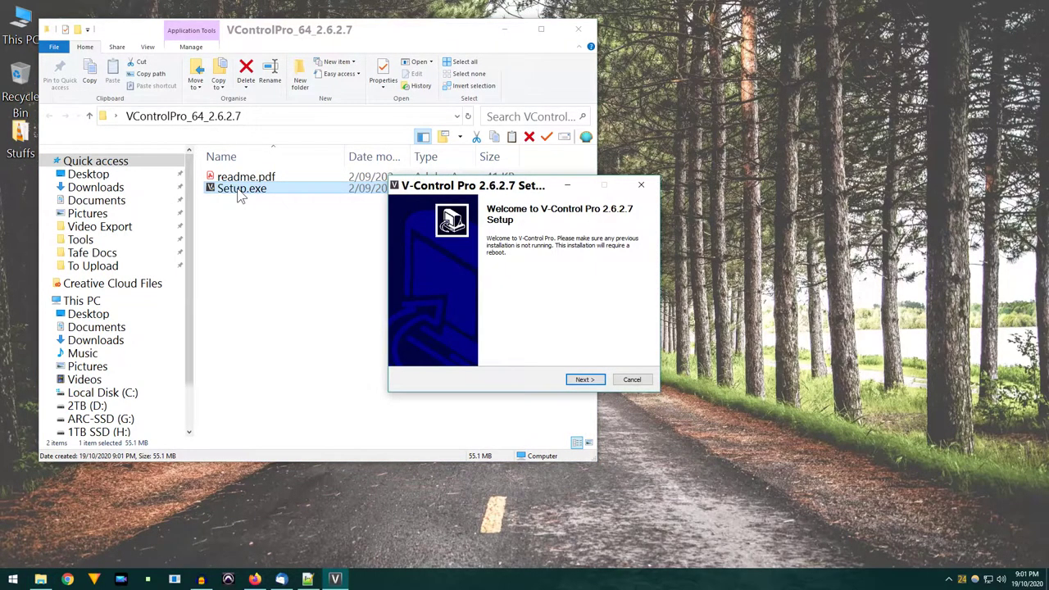
left_click(583, 381)
left_click(580, 382)
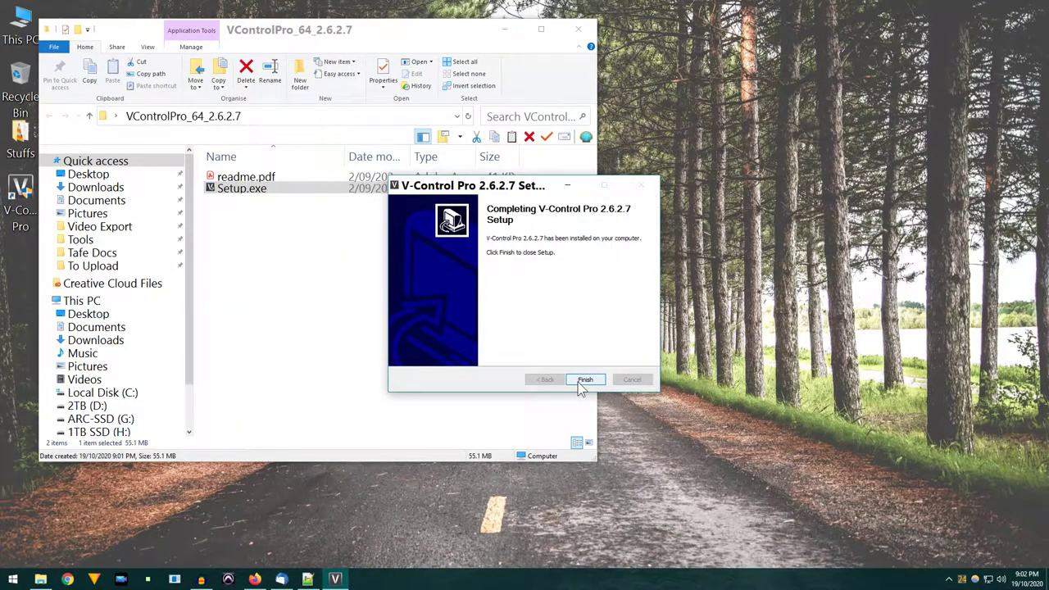
left_click(583, 380)
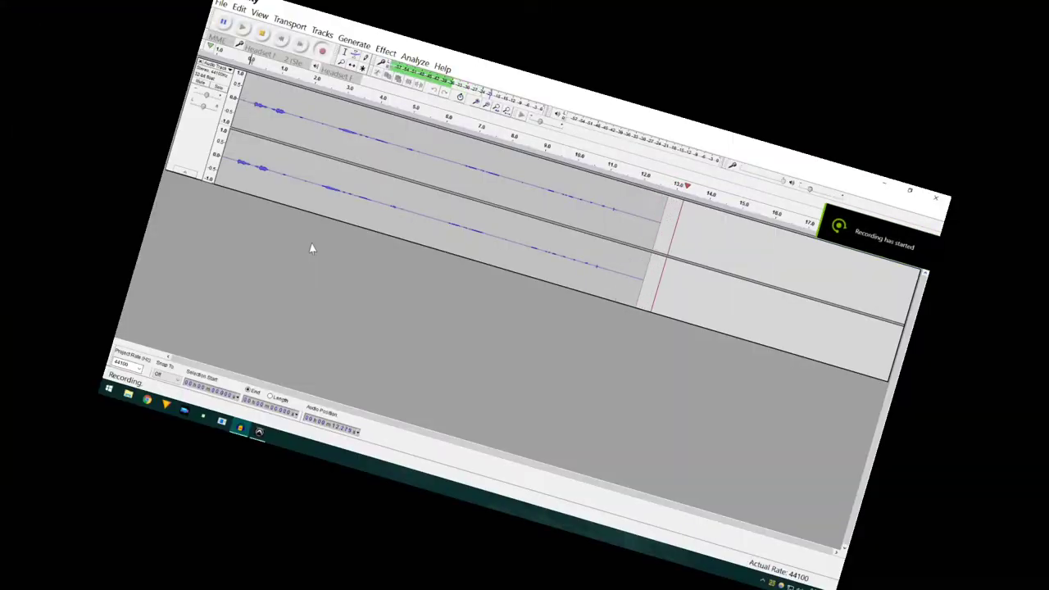
Minimize the audio recorder and check the hidden system tray icons
left_click(884, 185)
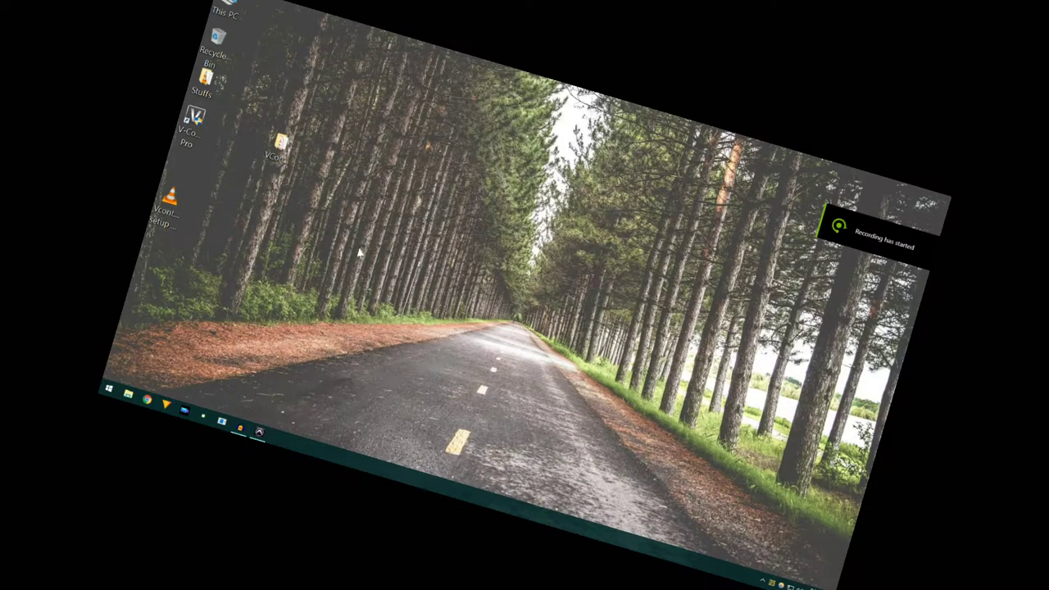
left_click(765, 582)
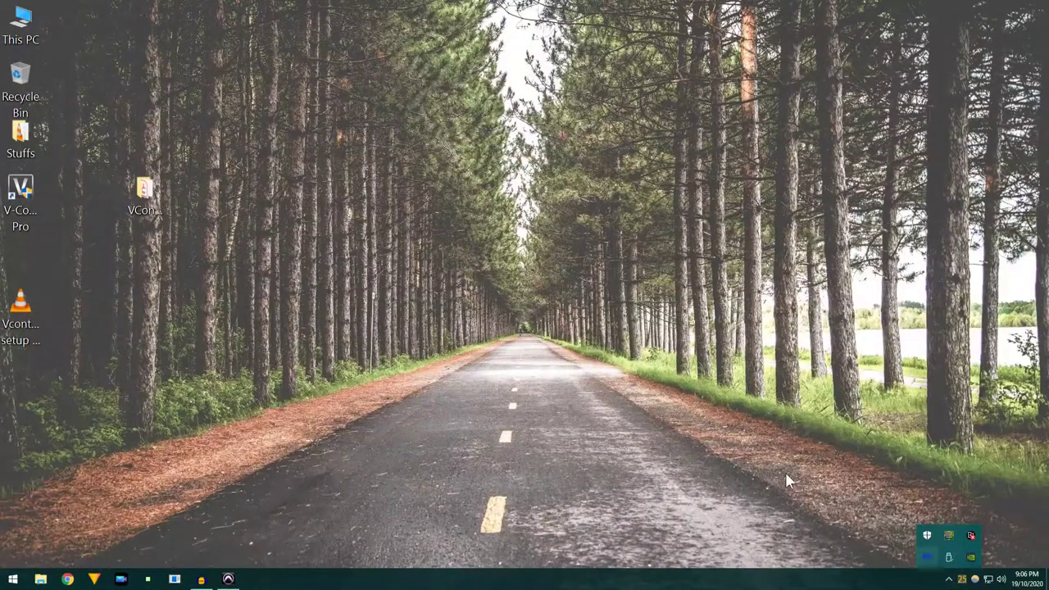
left_click(671, 475)
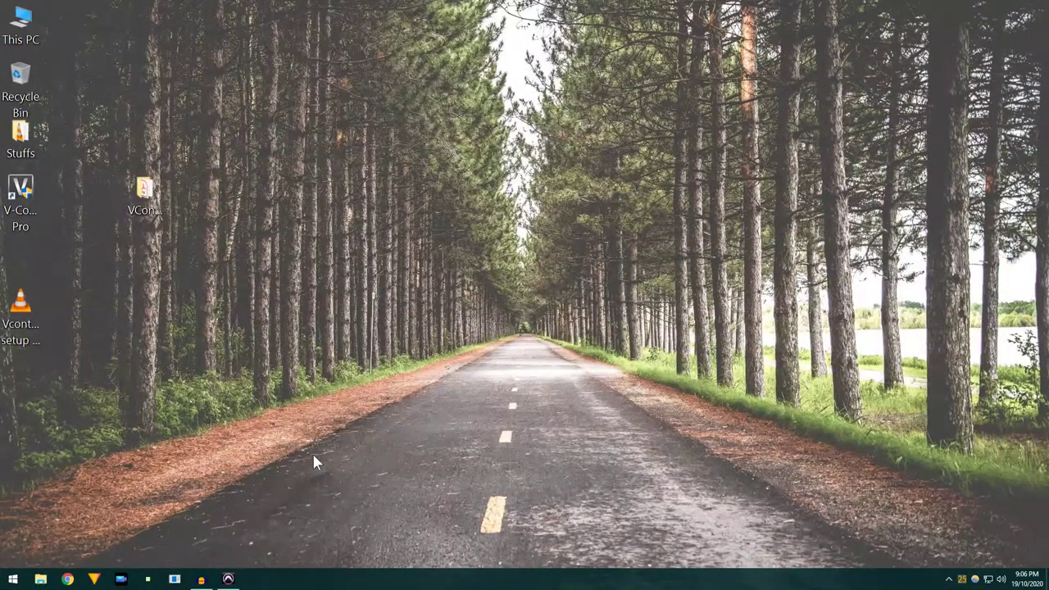
Open the file location of the V-Control Pro desktop shortcut
left_click(18, 191)
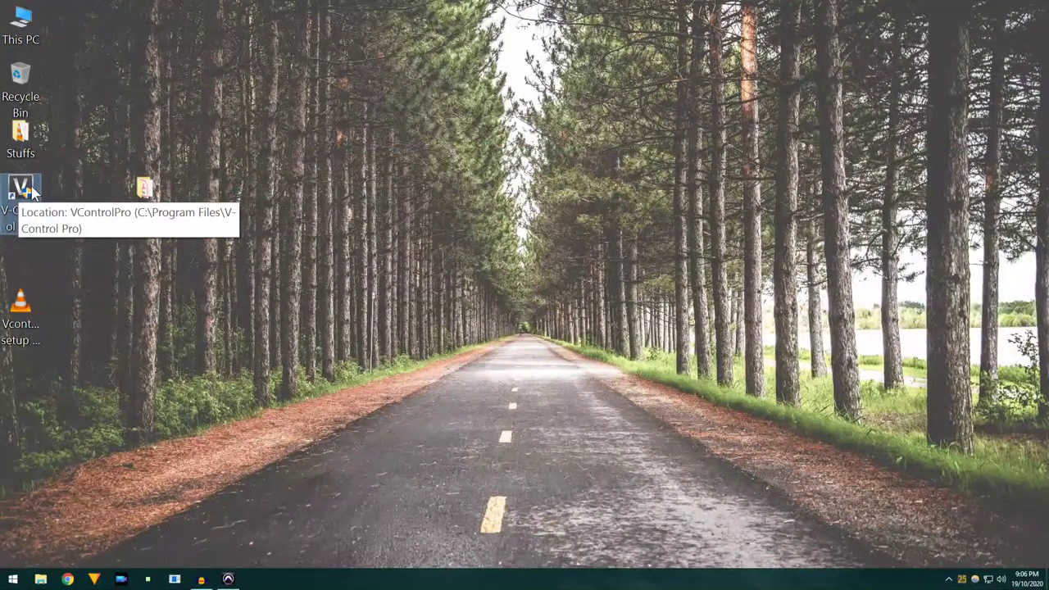
double_click(23, 192)
right_click(20, 199)
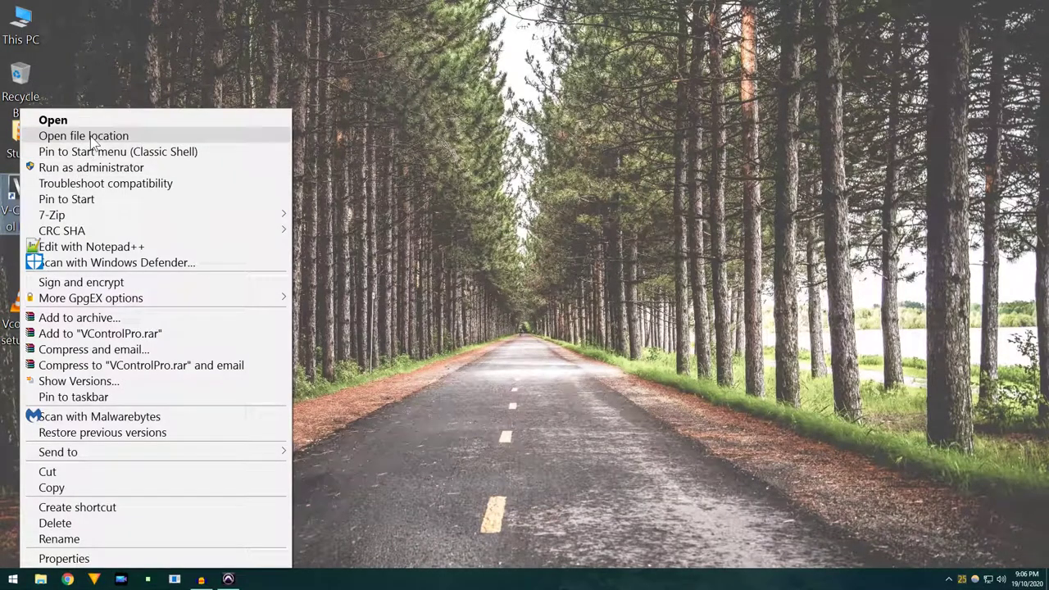
left_click(95, 140)
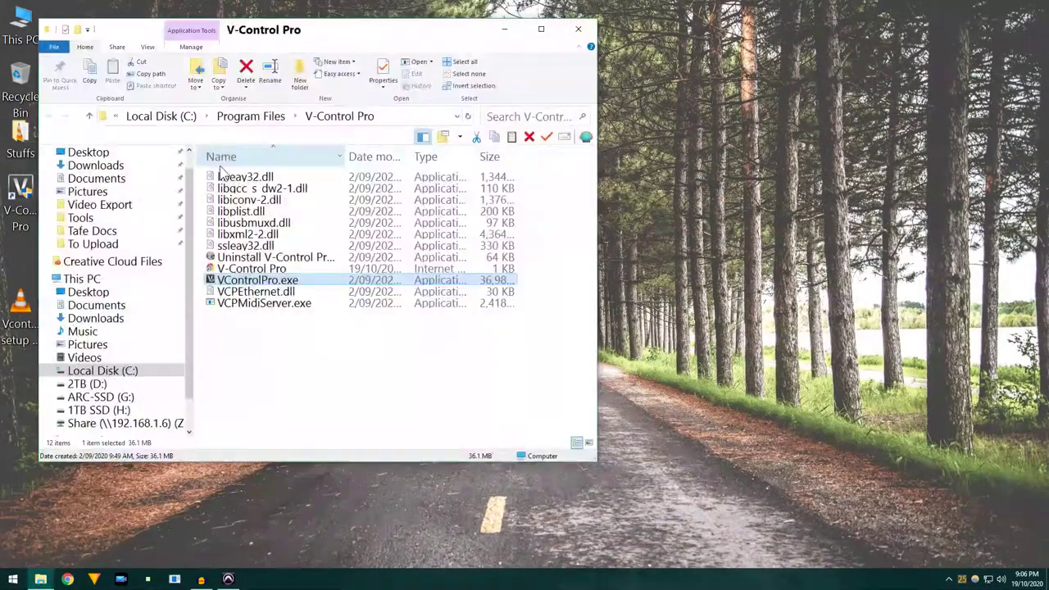
Check that VControlPro.exe's compatibility settings run the program as an administrator, accept the properties and close the folder
right_click(246, 283)
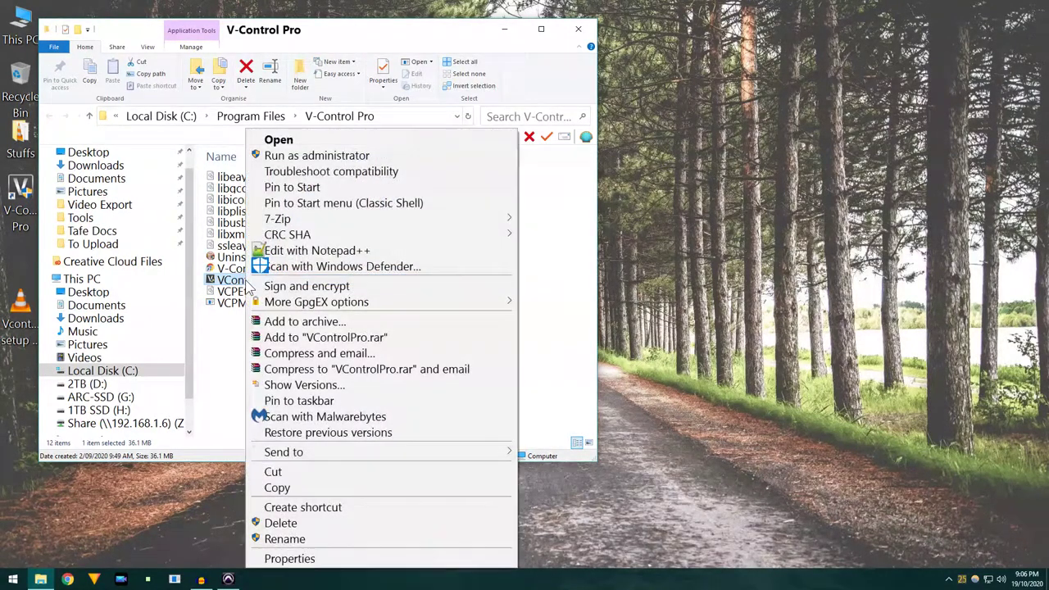
left_click(219, 350)
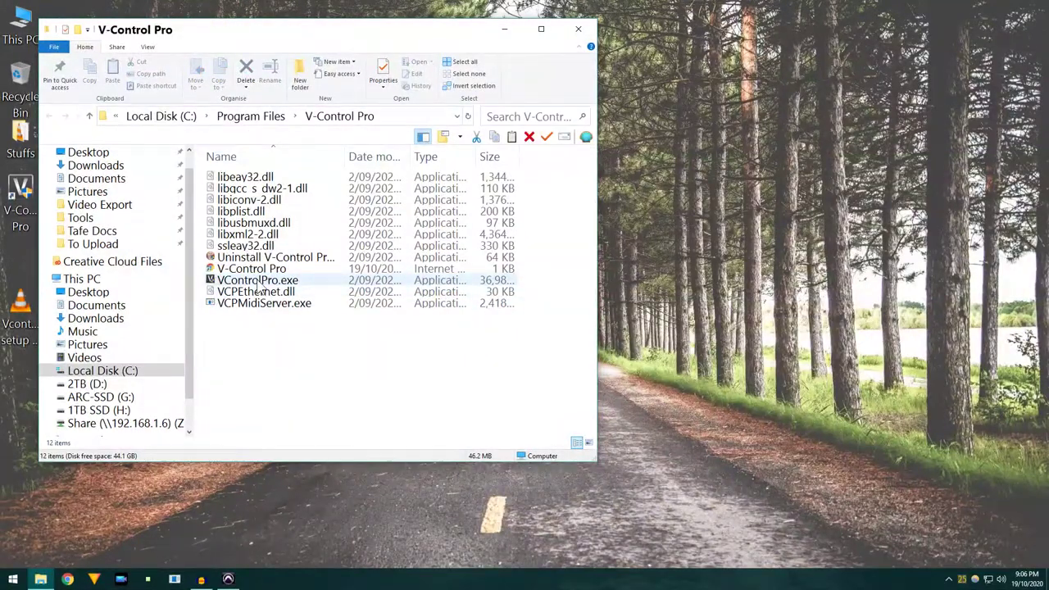
right_click(257, 287)
left_click(309, 557)
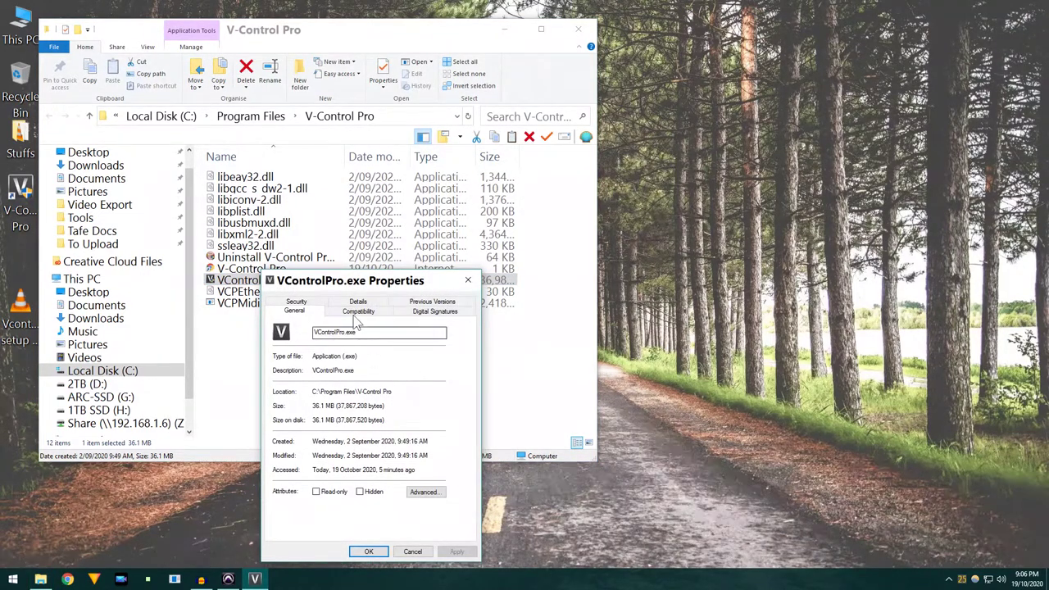
left_click(358, 302)
left_click(354, 300)
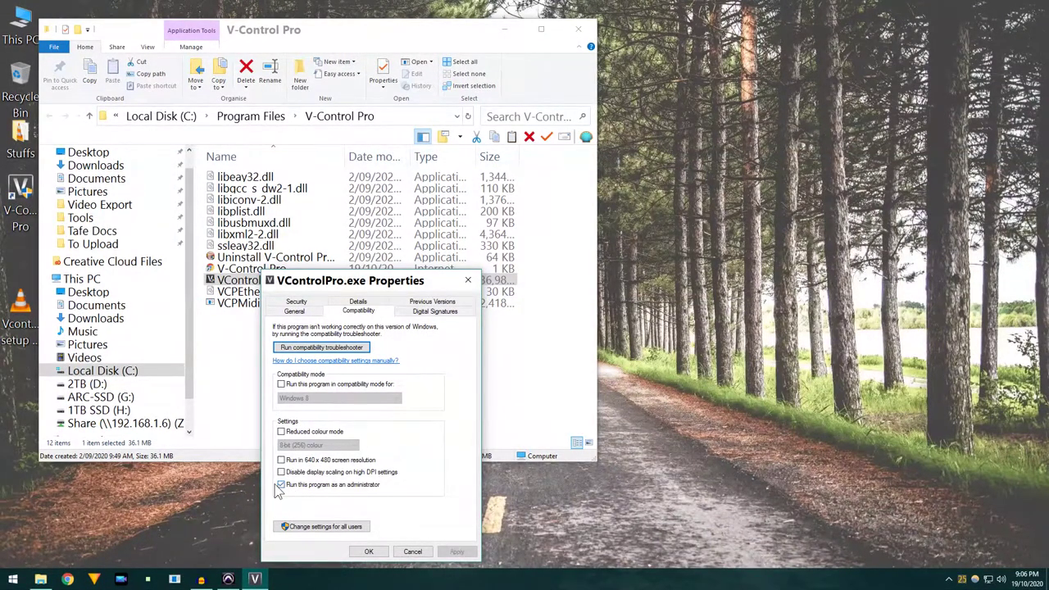
left_click(369, 552)
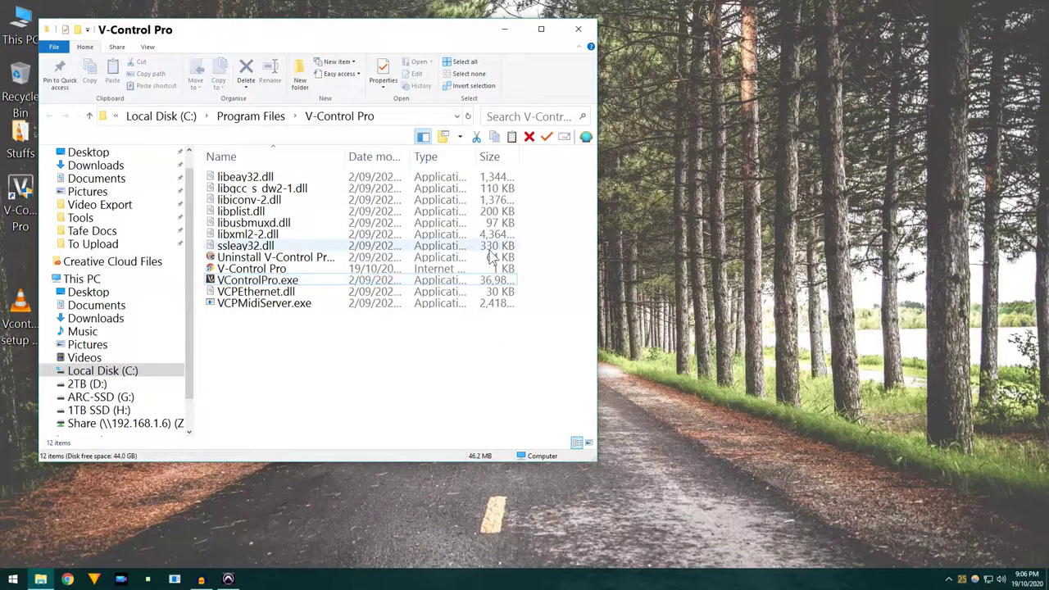
left_click(579, 29)
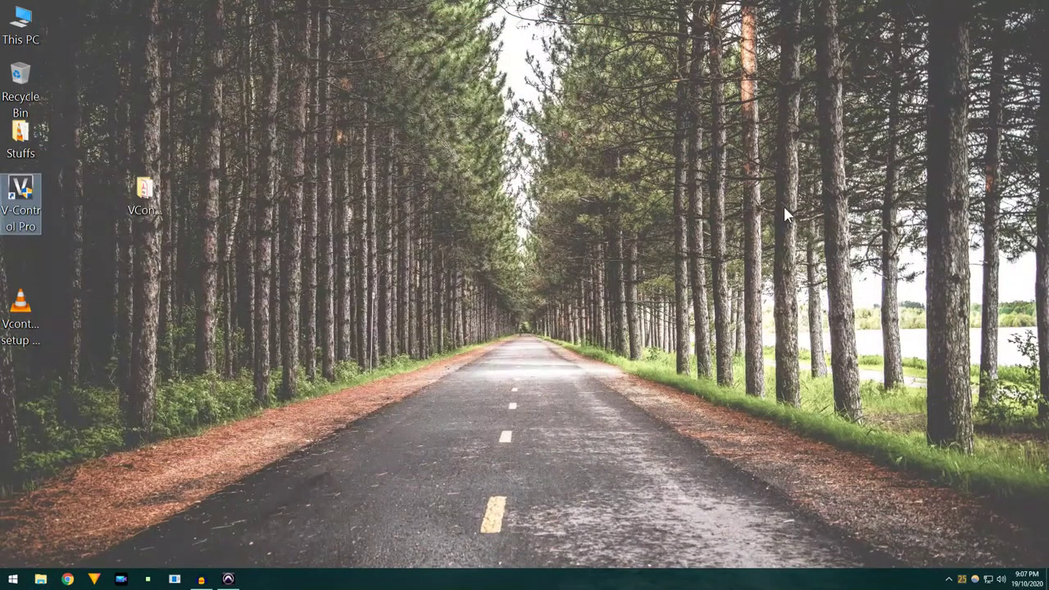
Launch V-Control Pro from its desktop shortcut
left_click(177, 81)
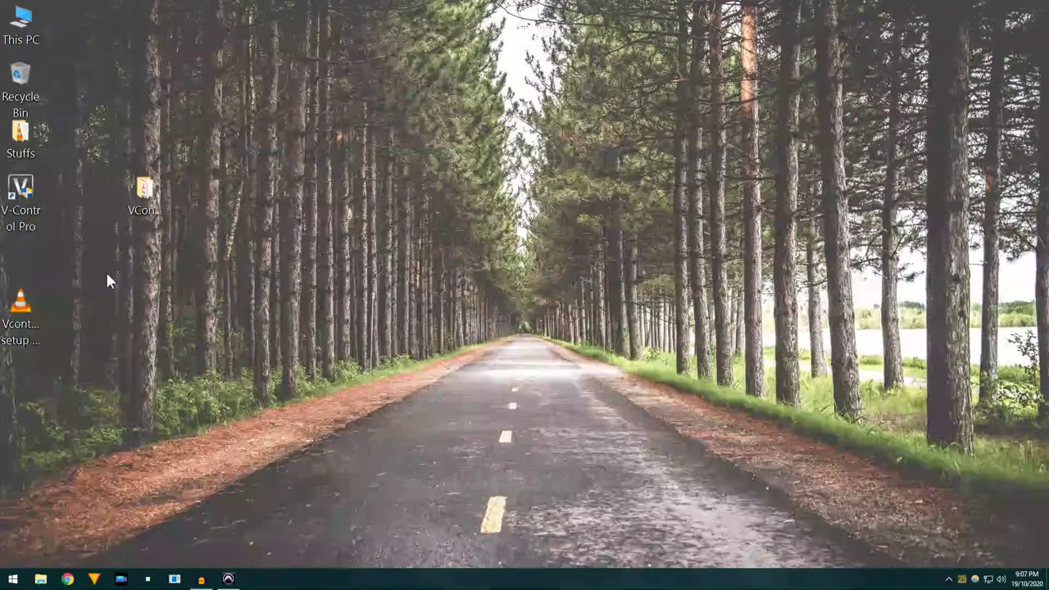
double_click(22, 198)
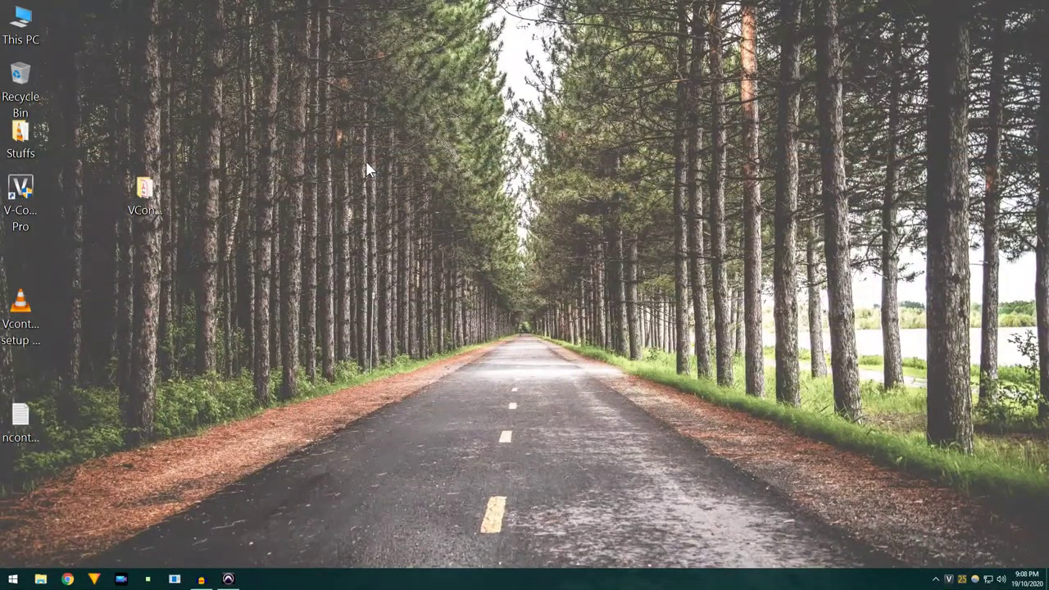
Open the V-Control Pro setups window and try to delete the Control 24 controller
right_click(950, 579)
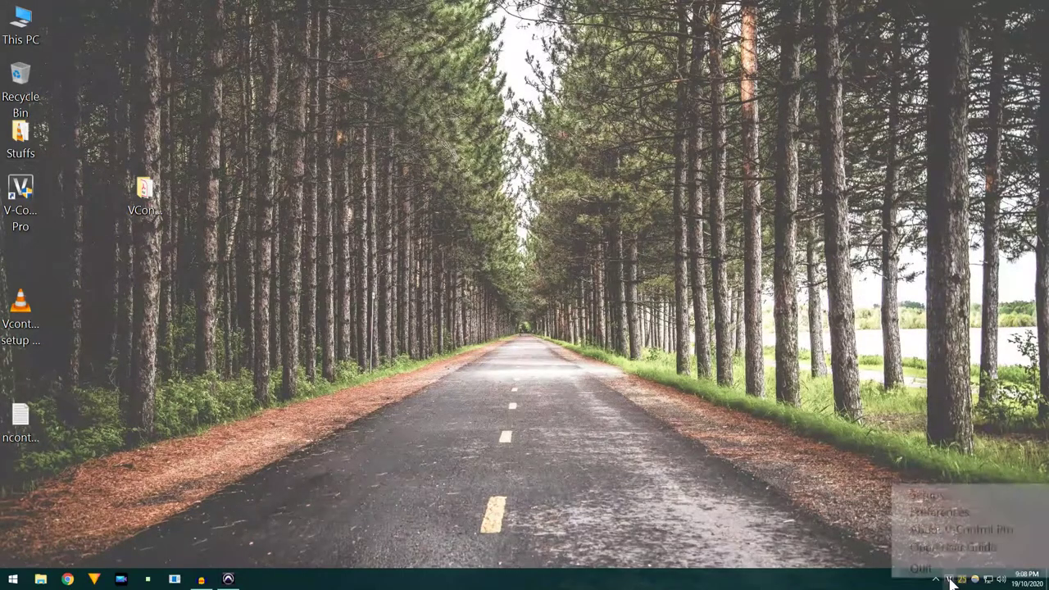
left_click(948, 497)
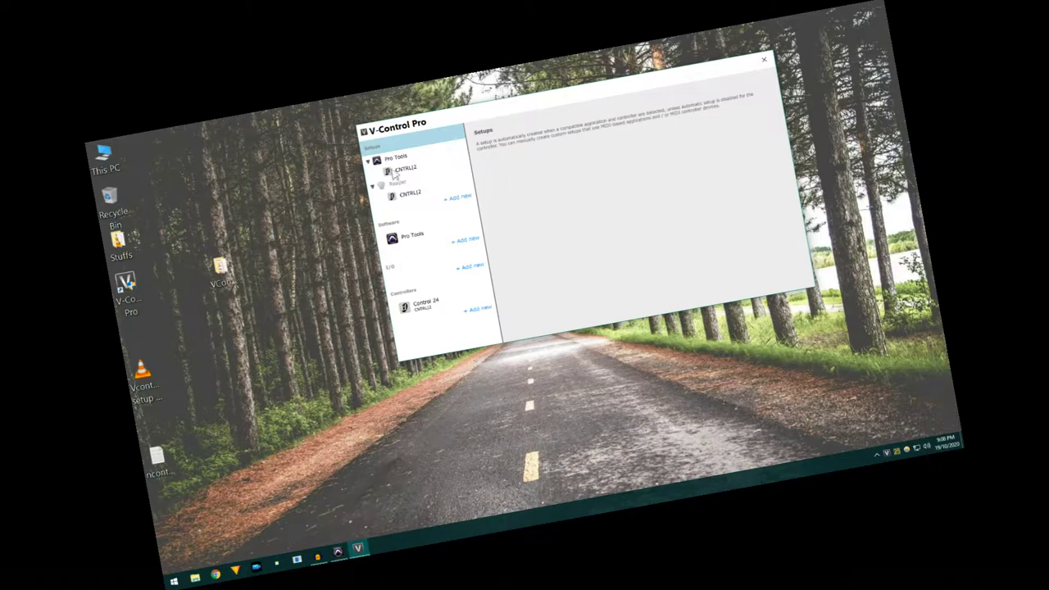
right_click(407, 308)
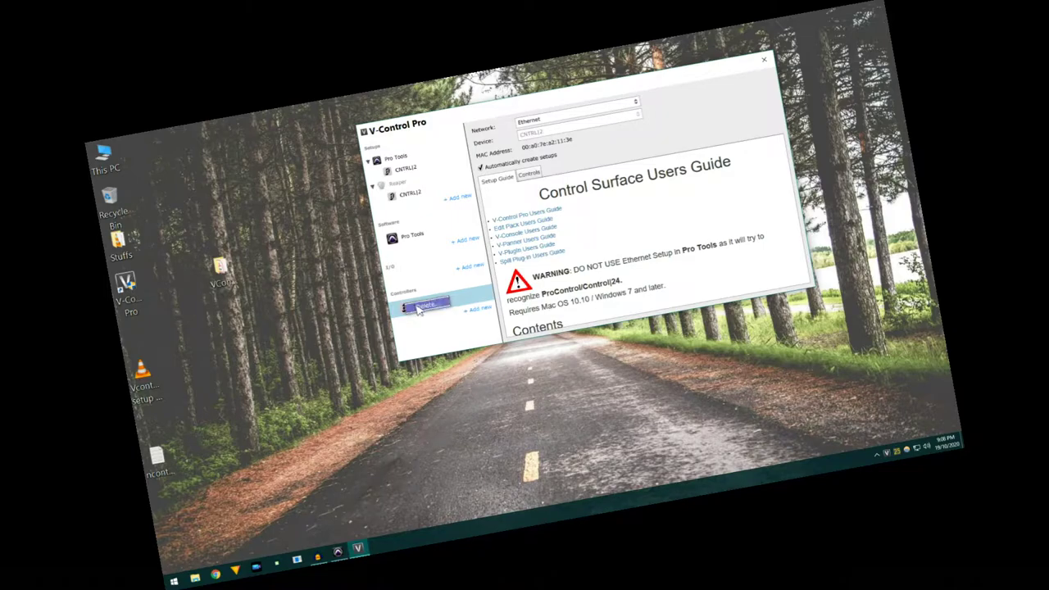
left_click(420, 308)
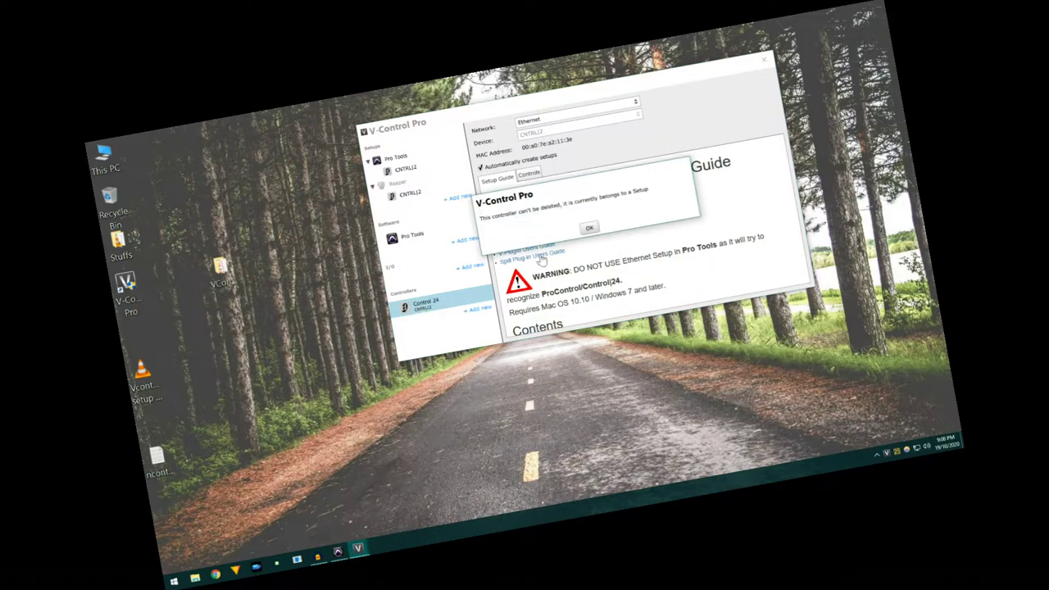
left_click(592, 232)
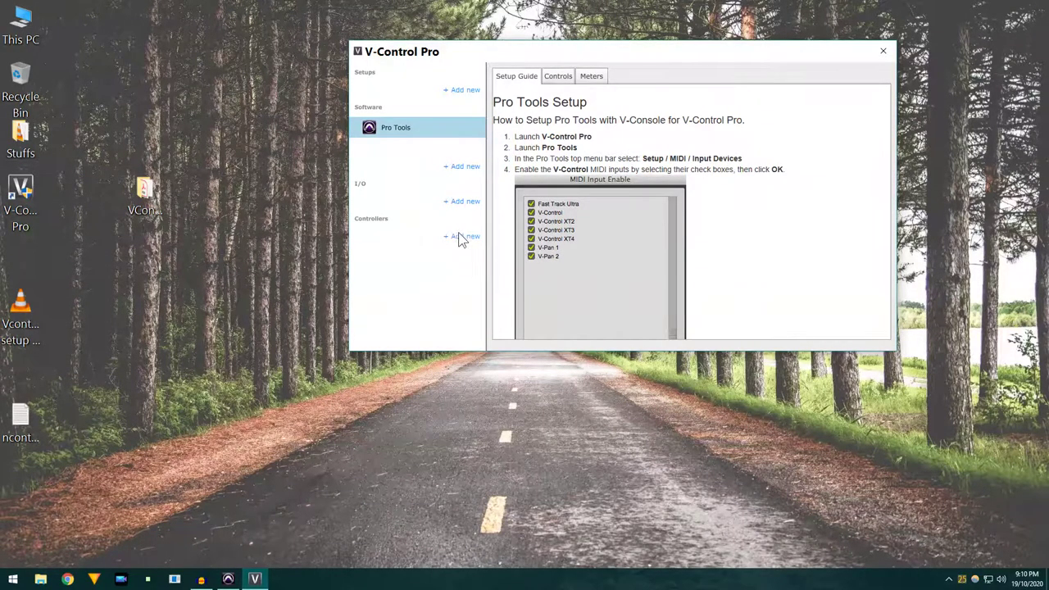
Browse for an Ethernet controller, check the available networks and select the CNTRL|2 Control 24 device
left_click(448, 239)
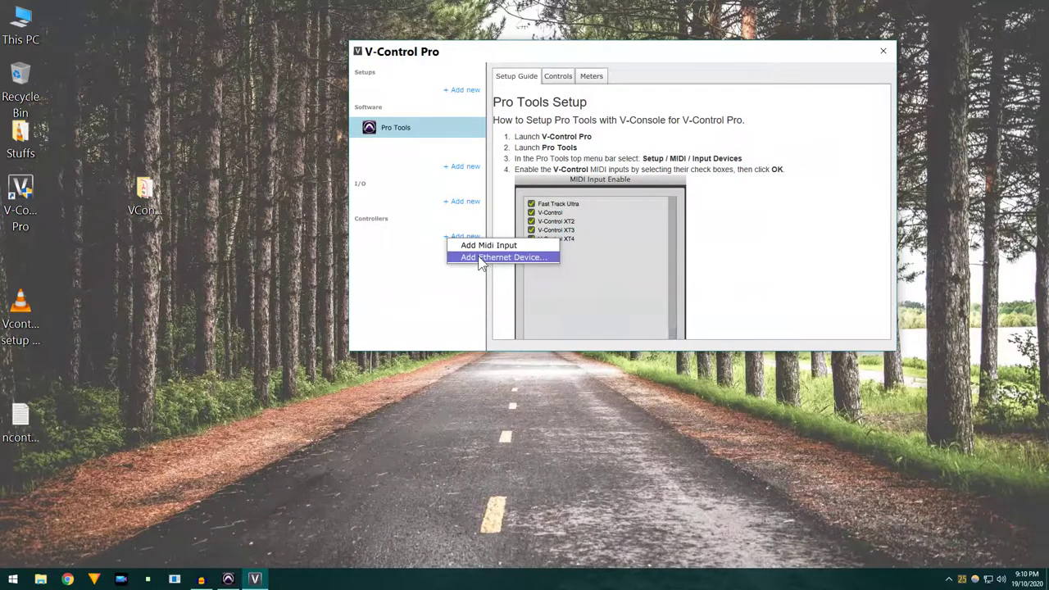
left_click(481, 259)
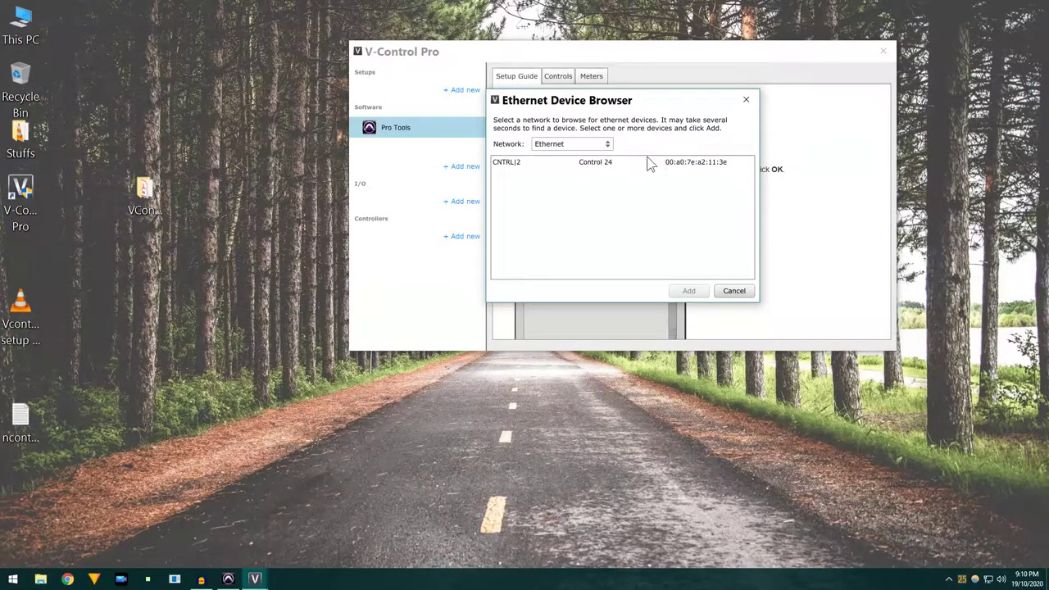
left_click(607, 145)
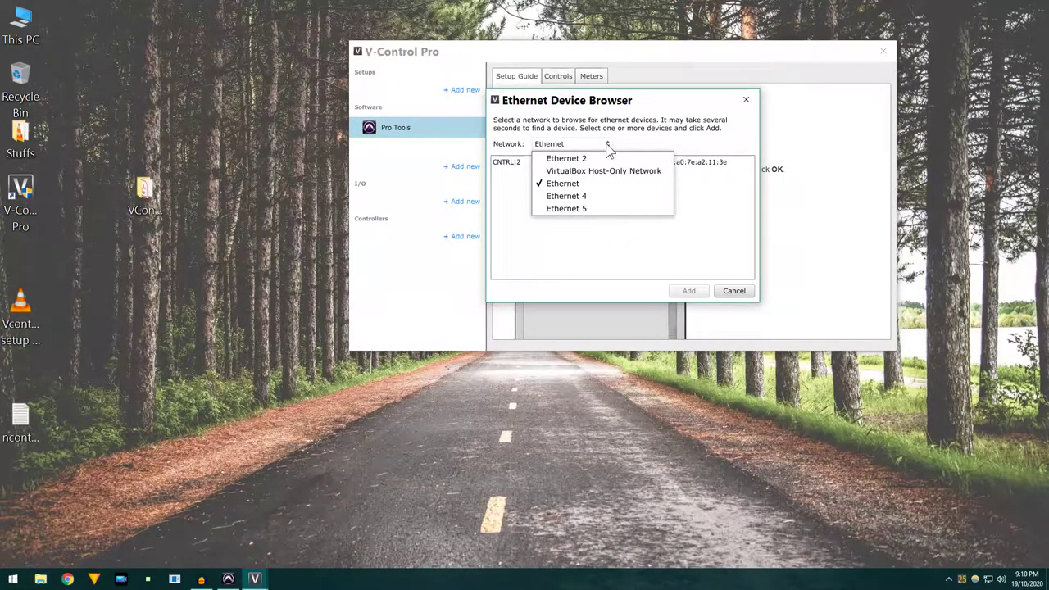
left_click(702, 261)
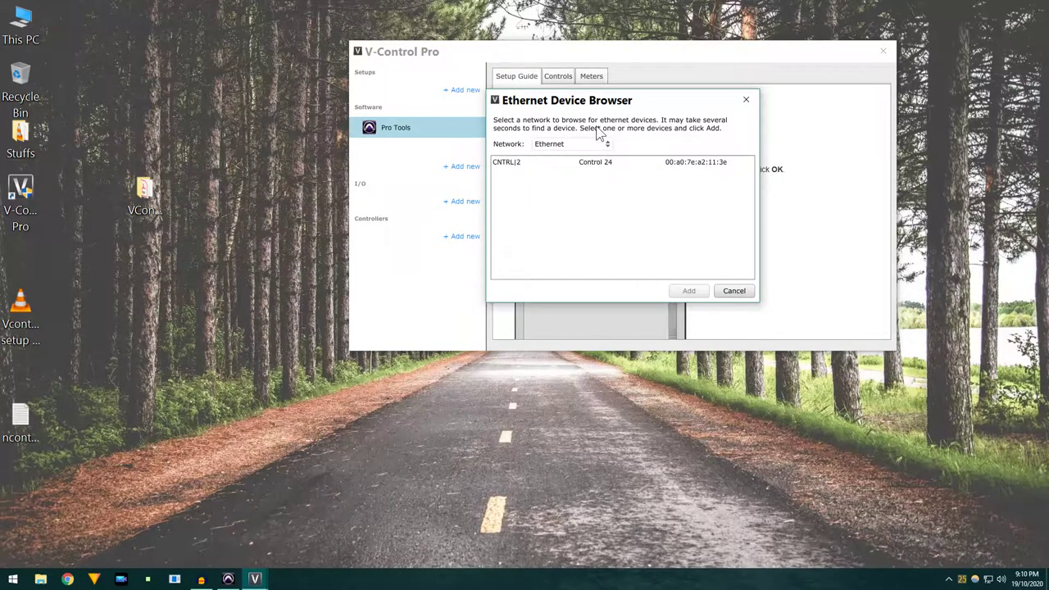
left_click(567, 147)
left_click(556, 153)
left_click(543, 145)
left_click(571, 155)
left_click(571, 164)
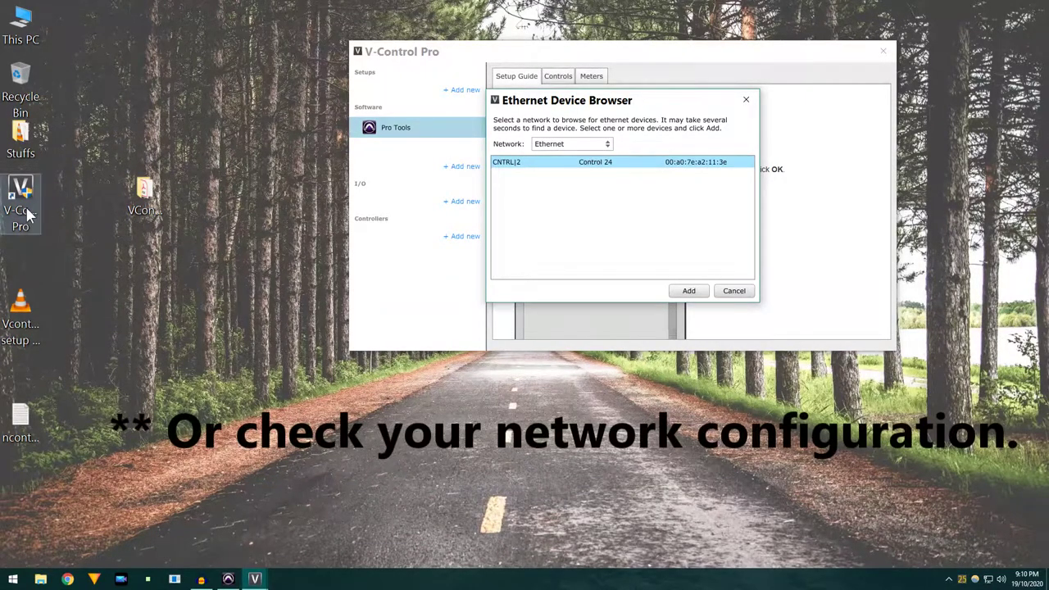
Choose Ethernet as the network to browse and add the selected Control 24 device as a controller
left_click(573, 145)
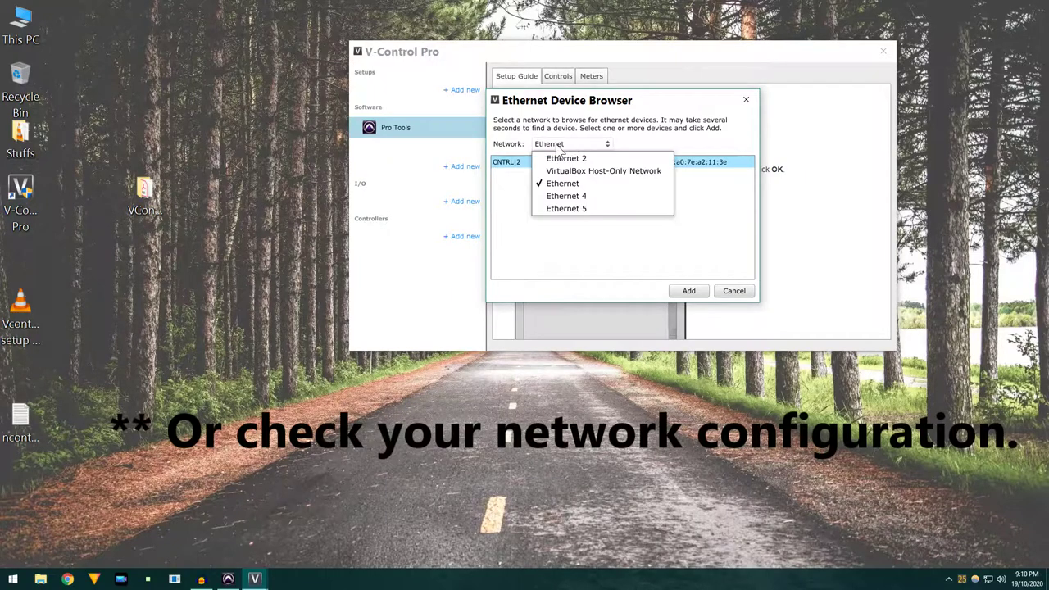
left_click(685, 249)
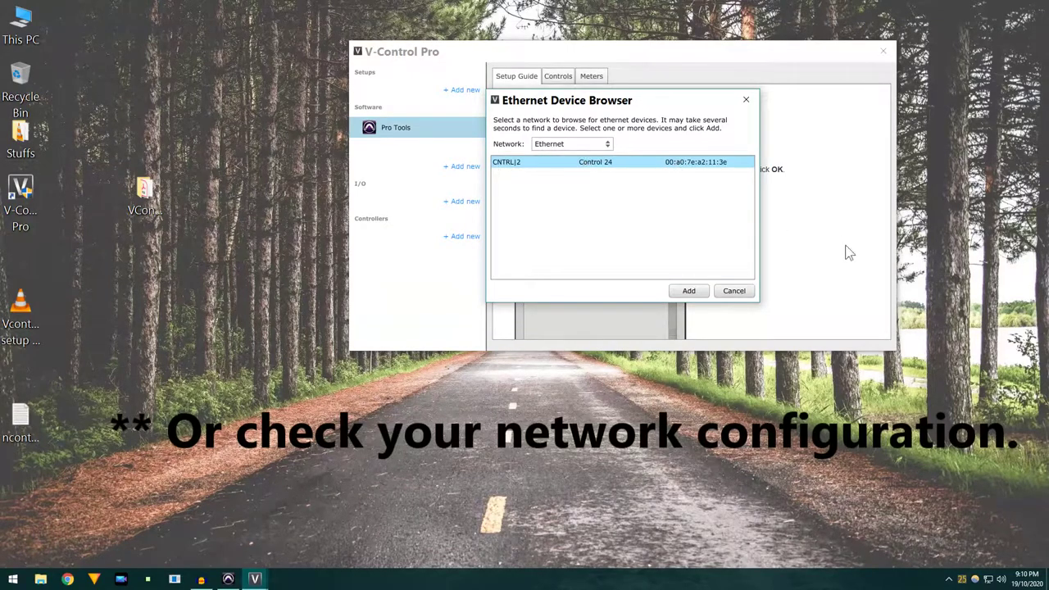
left_click(601, 144)
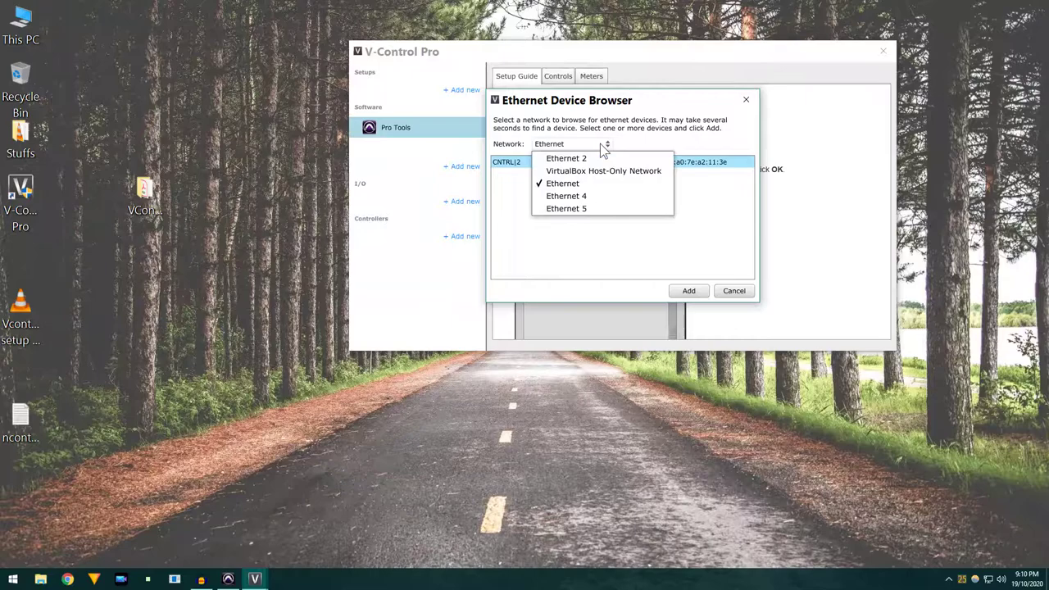
left_click(579, 188)
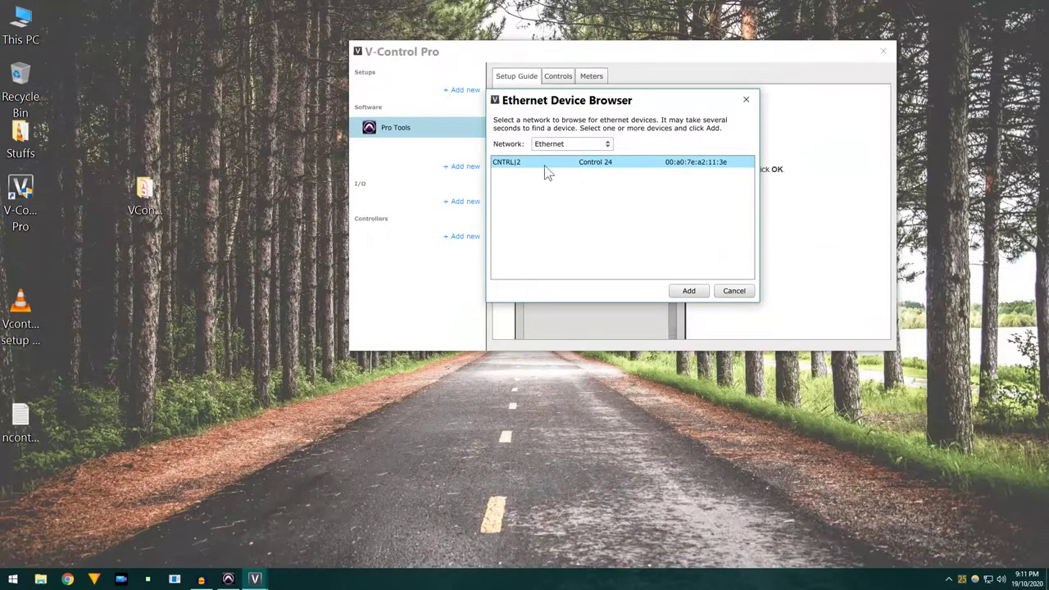
left_click(682, 294)
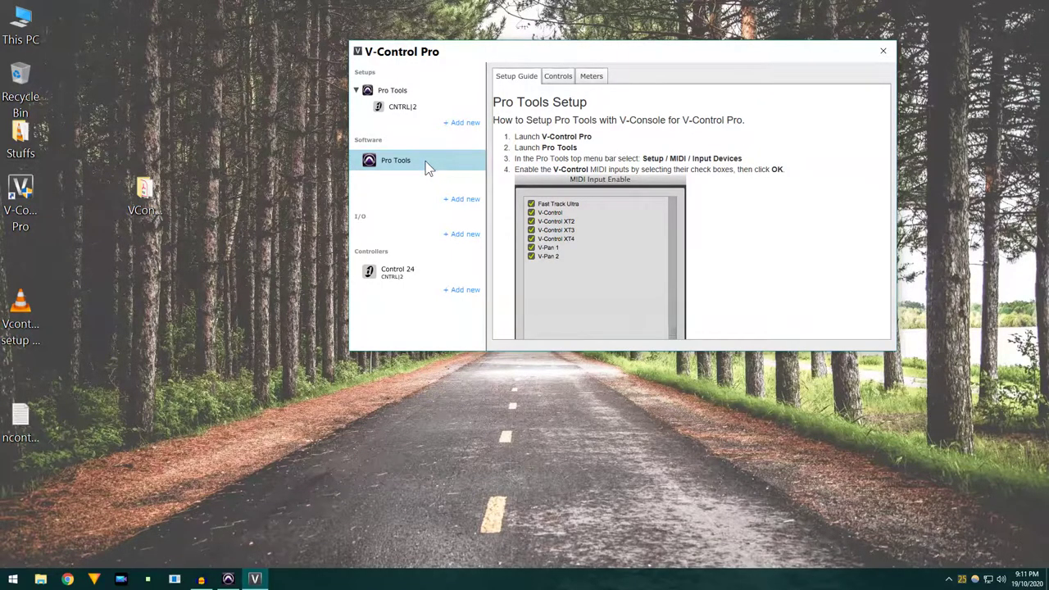
Check the options for adding software and the Software and Controller choices for a new setup, without adding anything
left_click(449, 200)
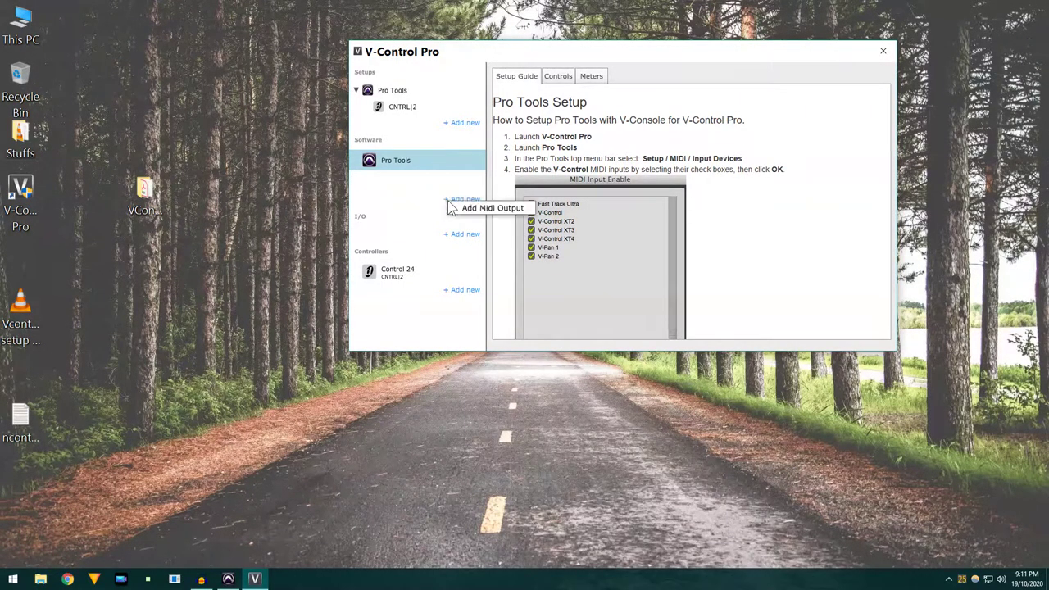
left_click(401, 195)
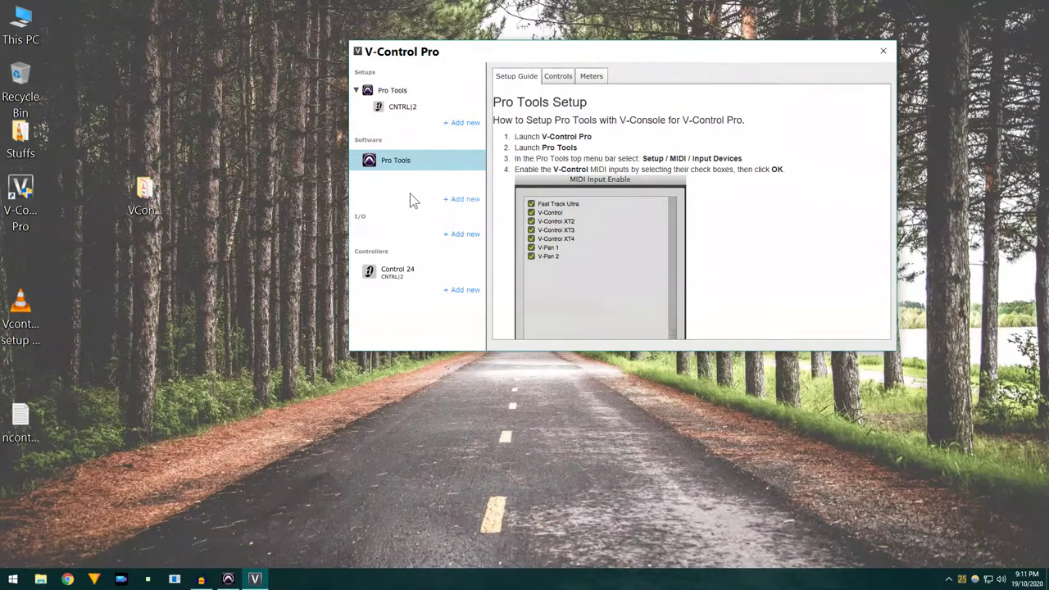
left_click(448, 123)
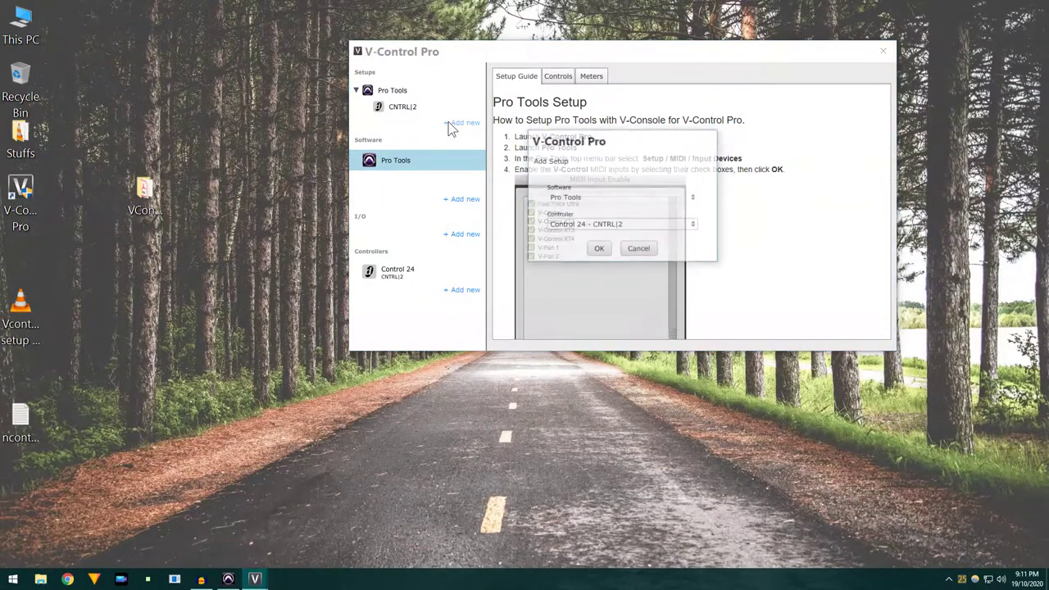
left_click(596, 199)
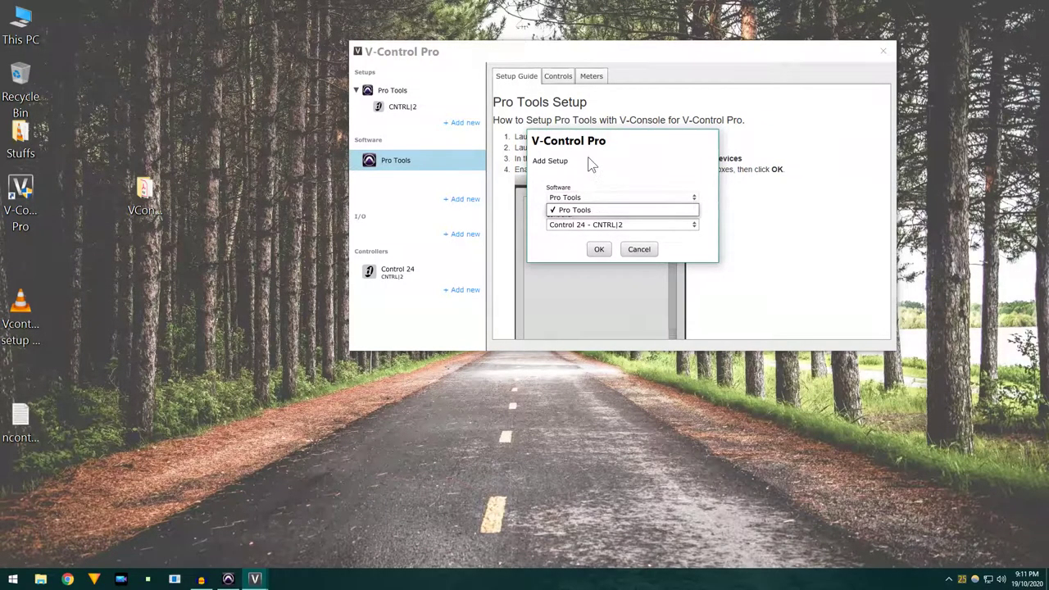
left_click(592, 165)
left_click(606, 226)
left_click(607, 238)
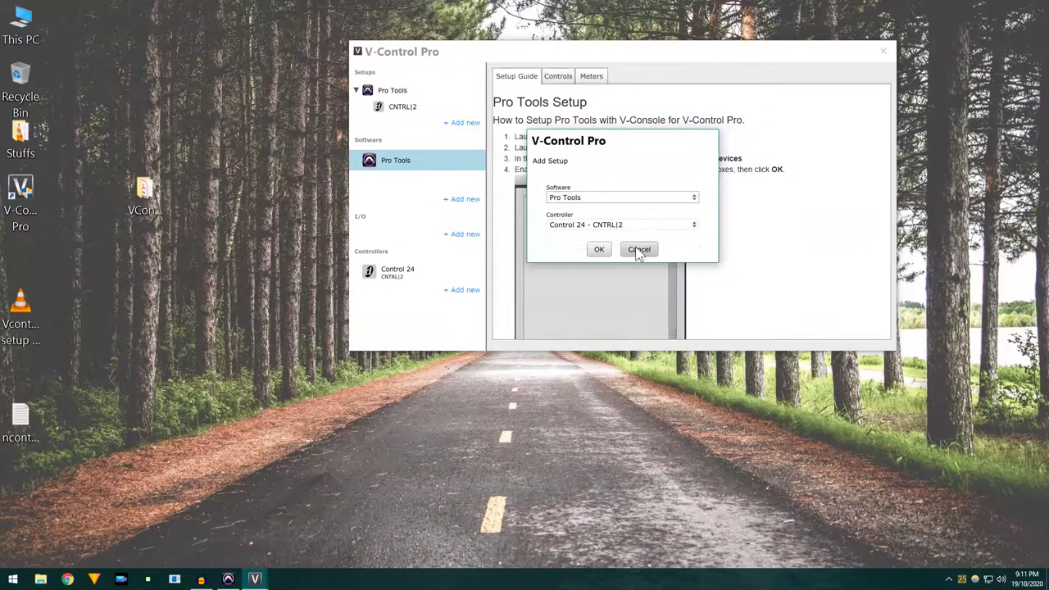
left_click(636, 250)
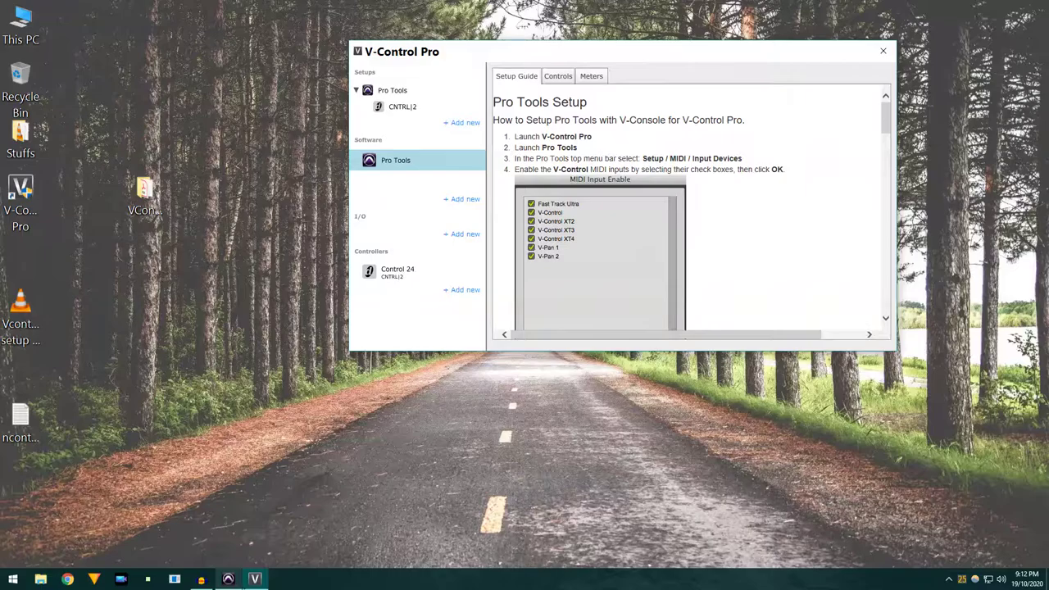
Switch to Pro Tools, close the V-Control Pro window and open the MIDI controller settings in Peripherals
left_click(228, 580)
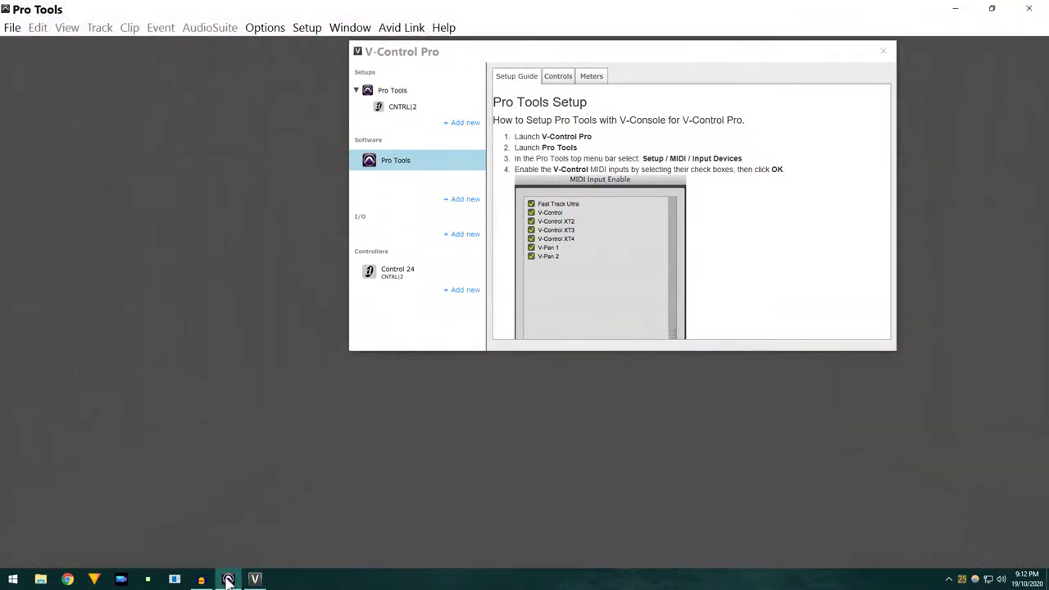
left_click(884, 52)
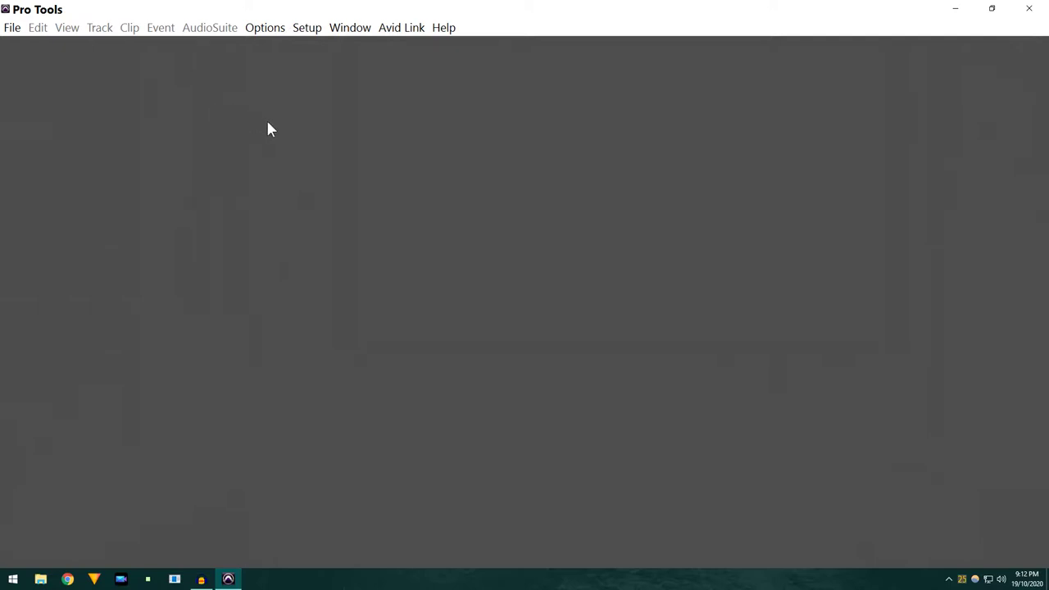
left_click(316, 30)
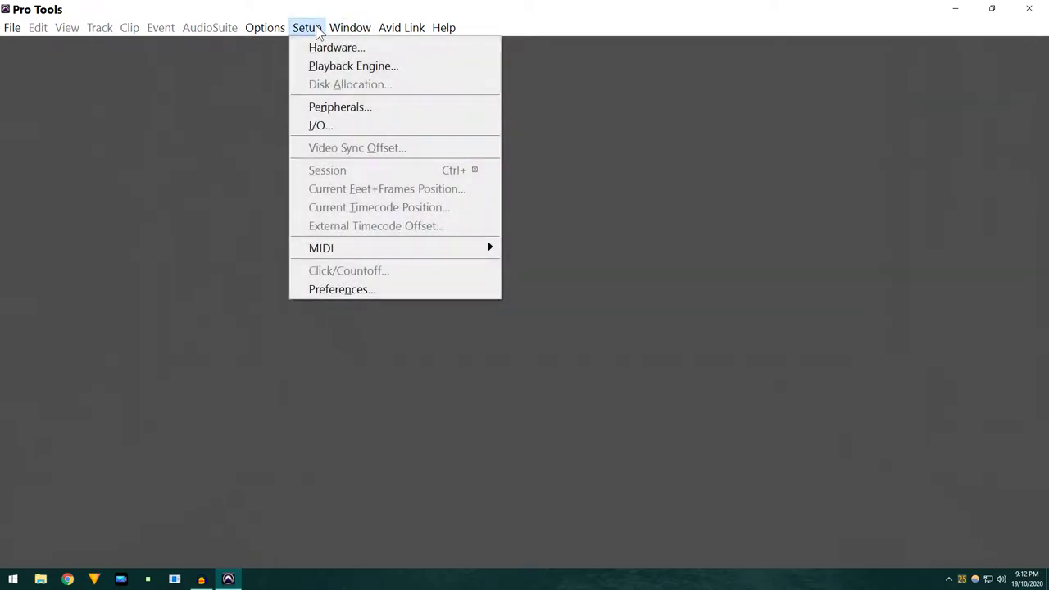
left_click(340, 107)
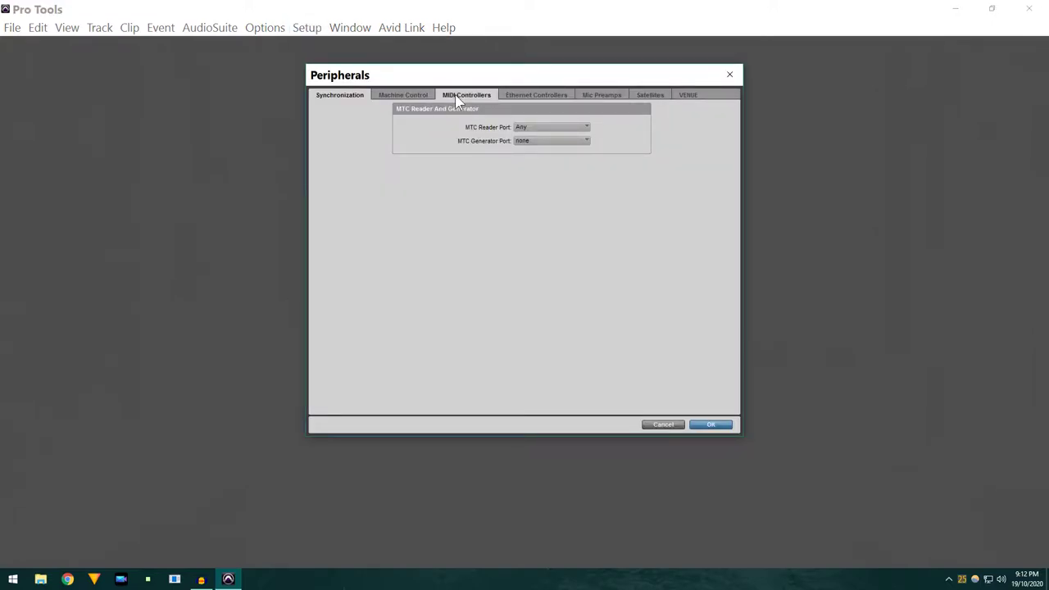
left_click(456, 96)
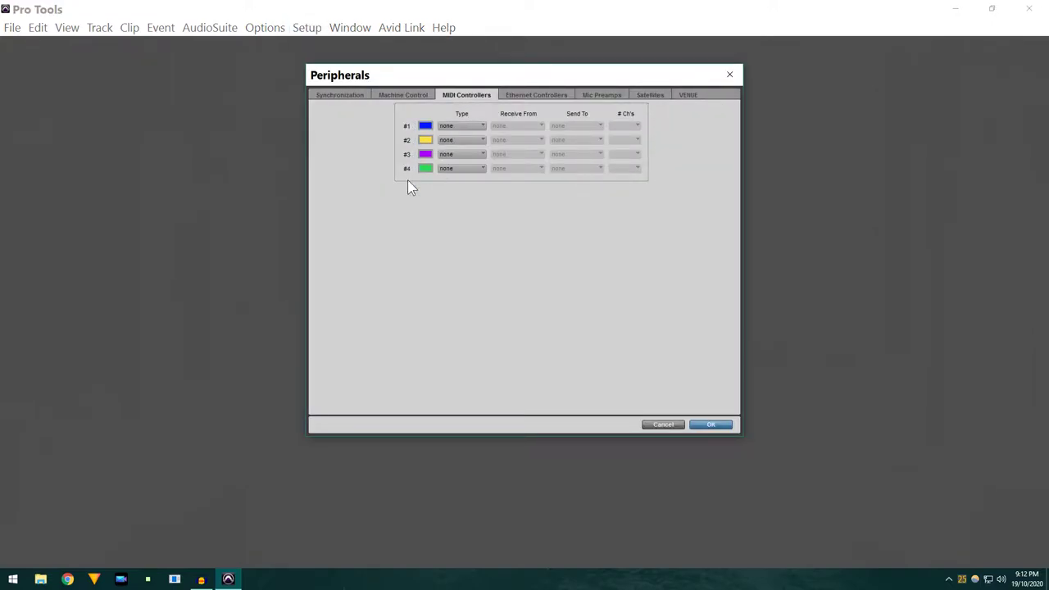
Configure MIDI controller #1 as HUI, receiving from and sending to V-Control, with 8 channels
left_click(481, 133)
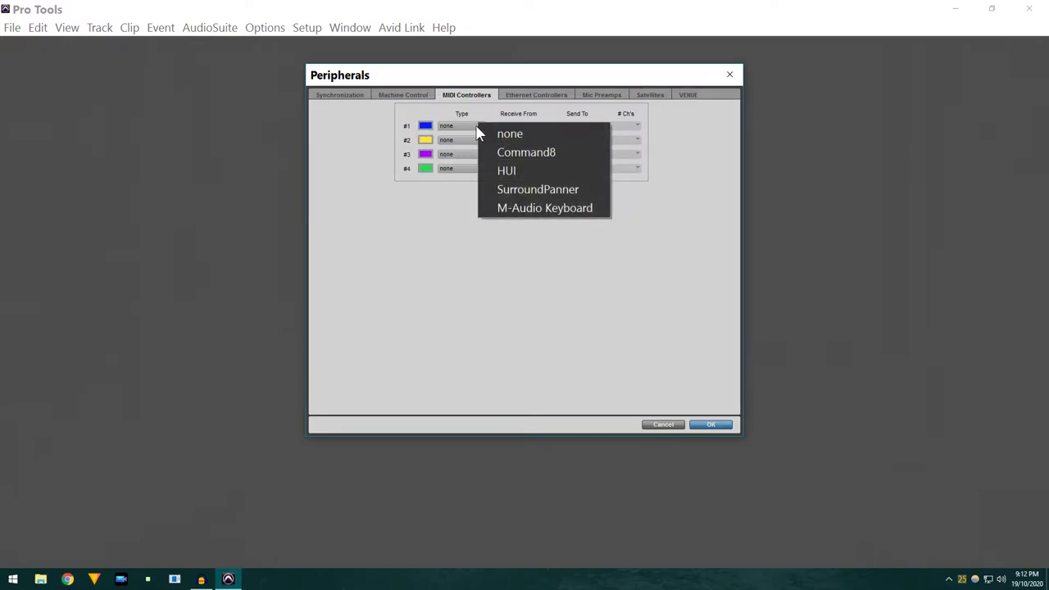
left_click(511, 171)
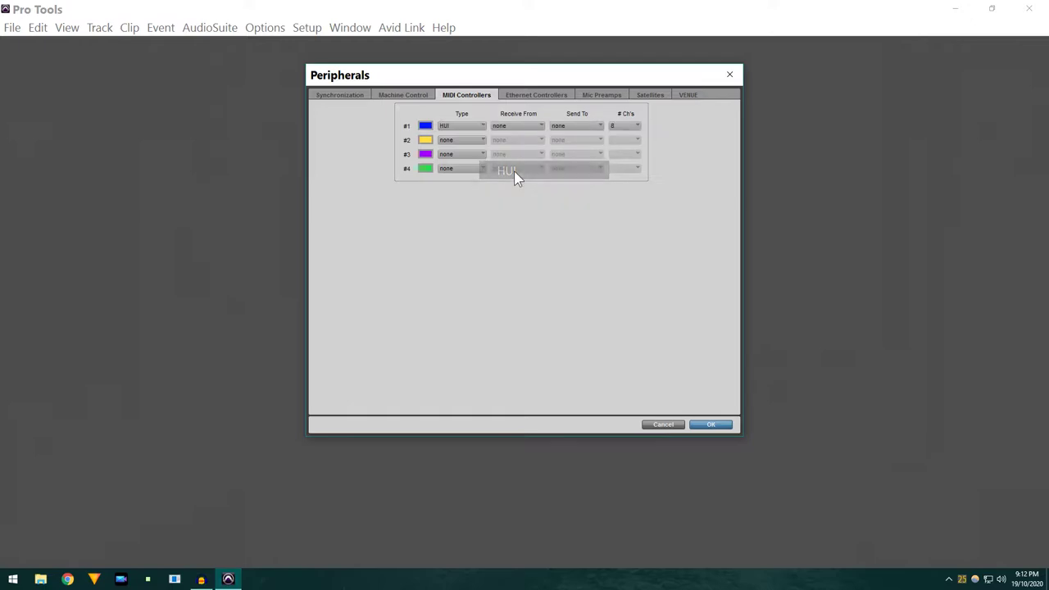
left_click(531, 128)
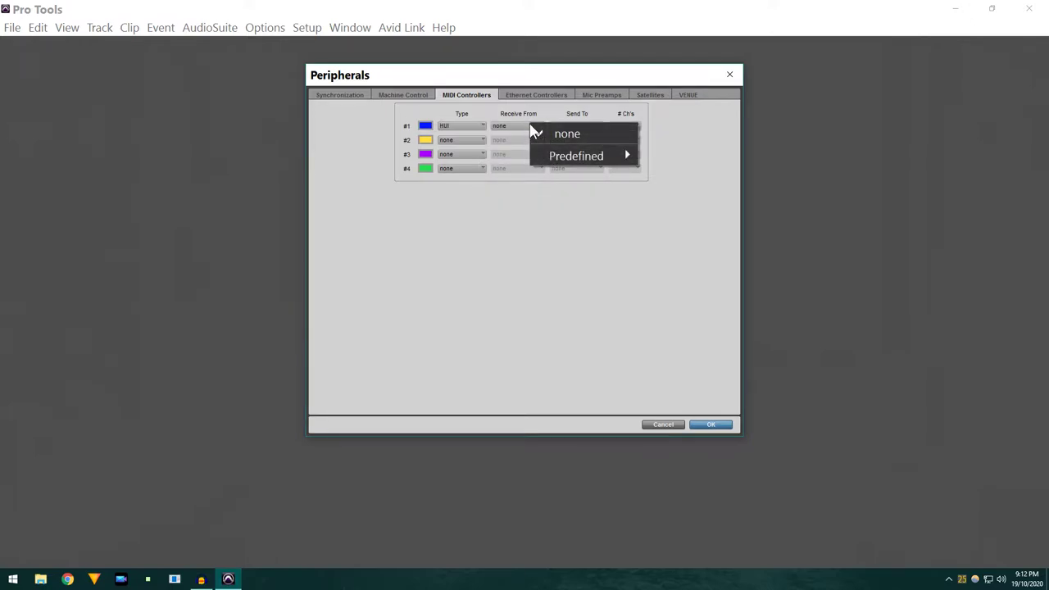
mouse_move(575, 161)
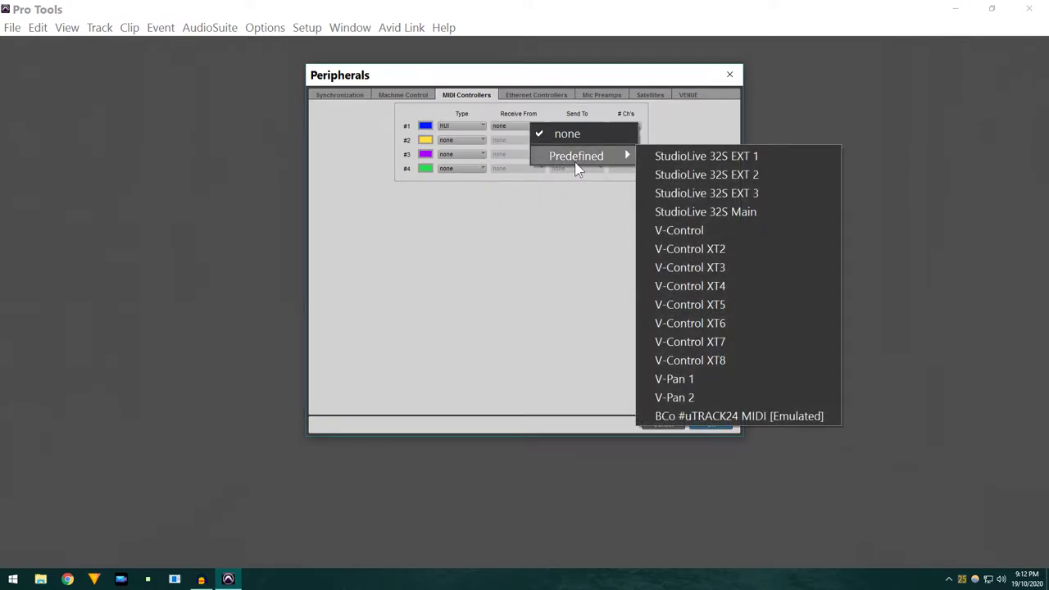
left_click(701, 233)
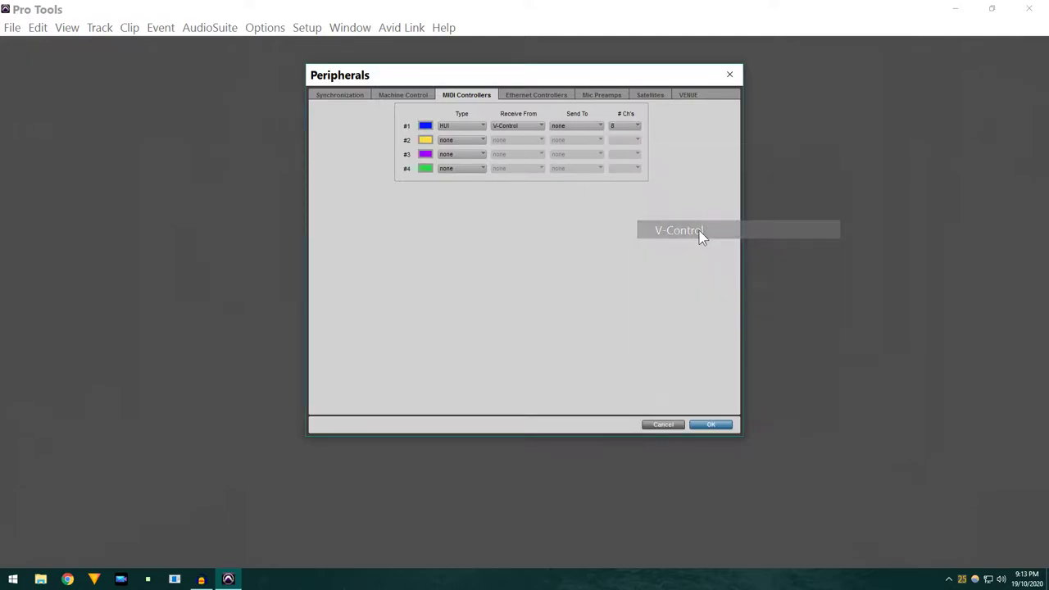
left_click(581, 125)
mouse_move(611, 156)
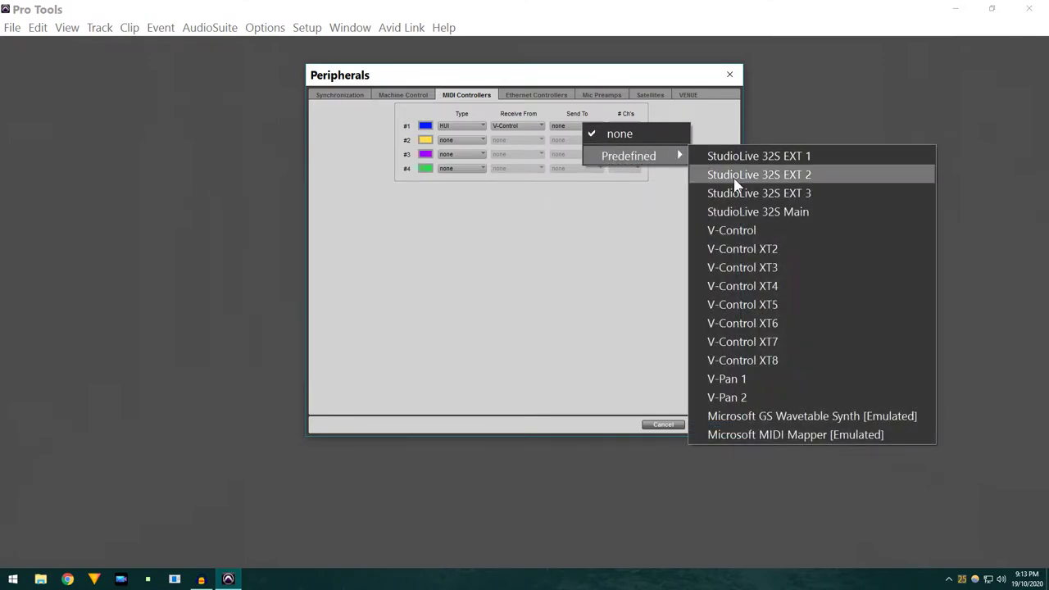
left_click(727, 231)
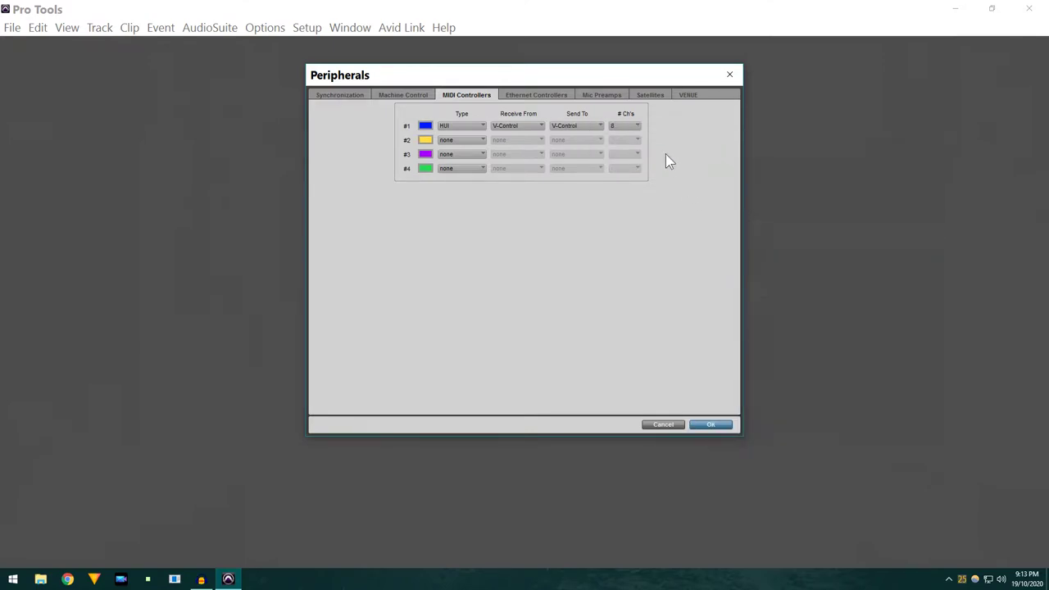
left_click(614, 128)
left_click(639, 134)
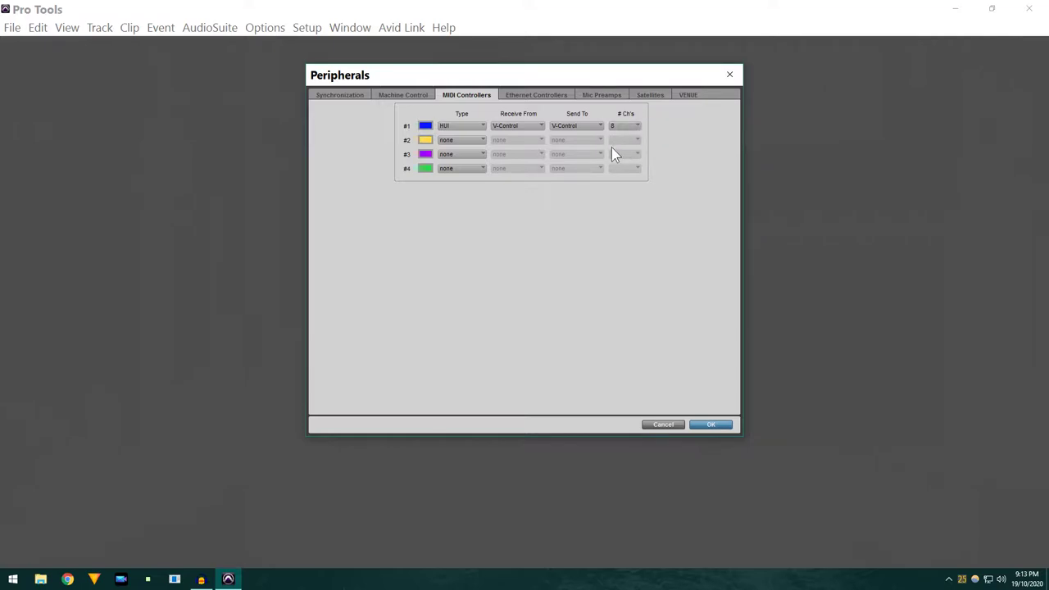
Configure MIDI controller #2 as HUI, receiving from and sending to V-Control XT2, with 8 channels
left_click(482, 140)
left_click(512, 186)
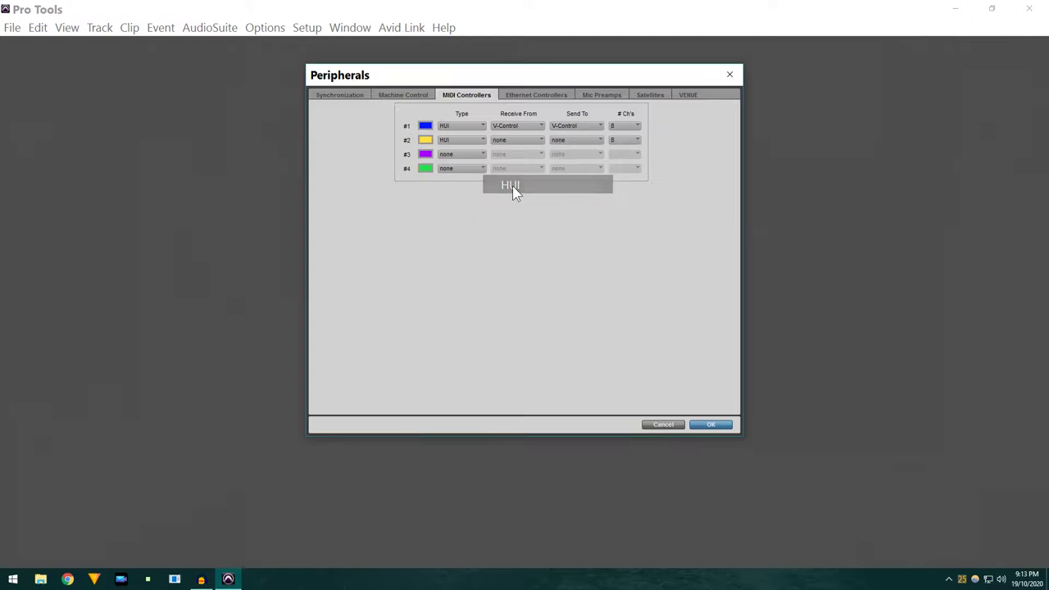
left_click(512, 140)
mouse_move(538, 171)
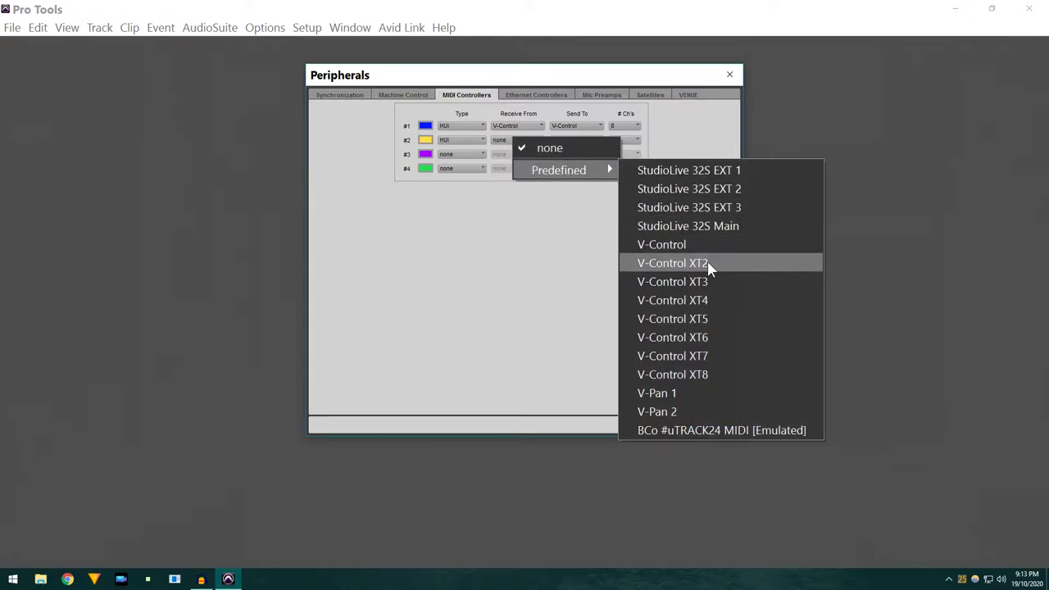
left_click(715, 271)
left_click(568, 139)
mouse_move(605, 174)
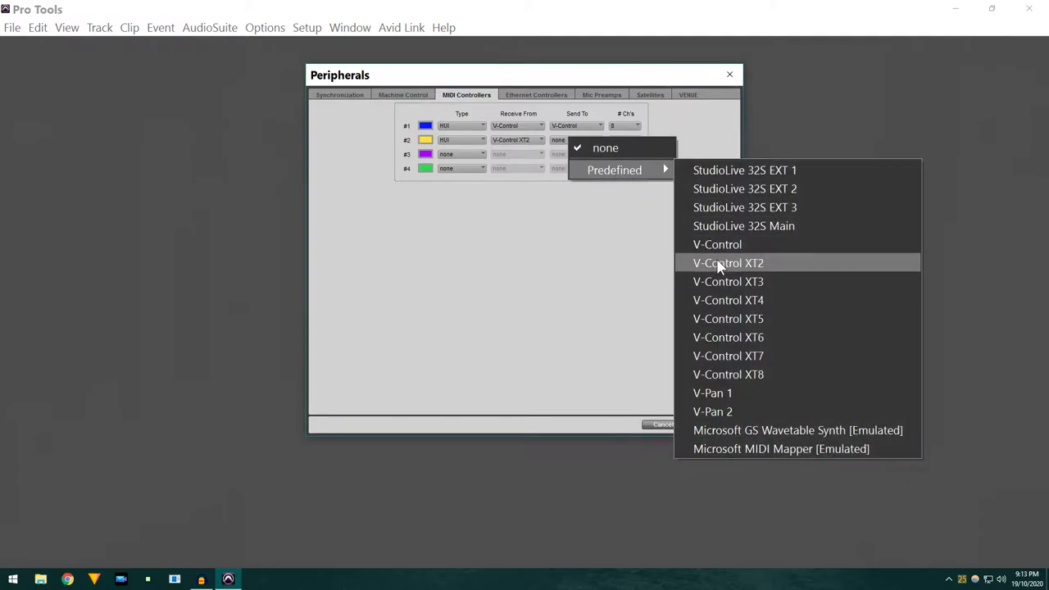
left_click(718, 264)
left_click(617, 141)
left_click(637, 145)
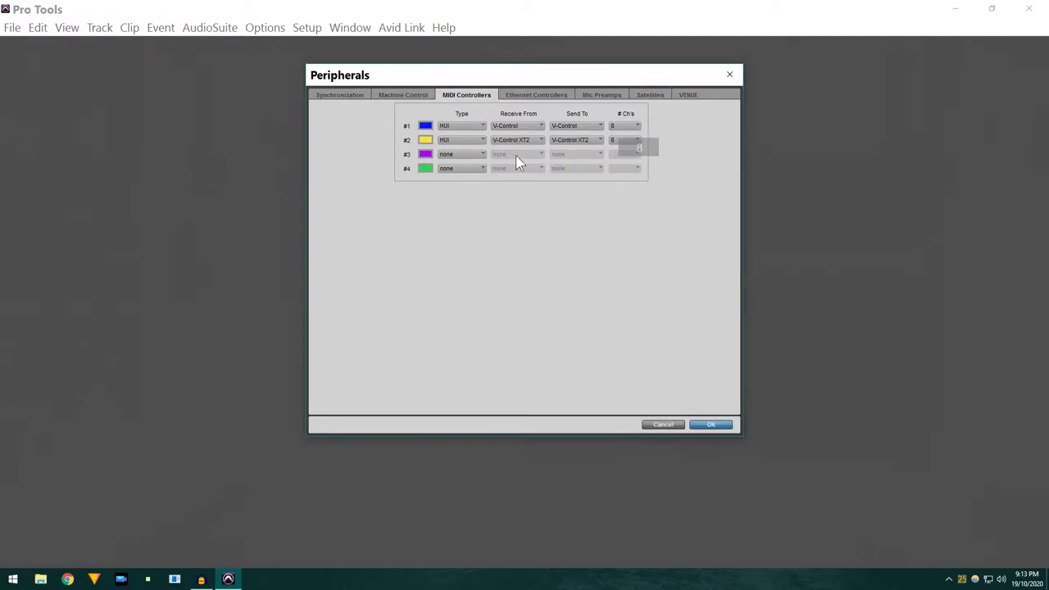
Configure MIDI controller #3 as HUI, receiving from and sending to V-Control XT3
left_click(463, 156)
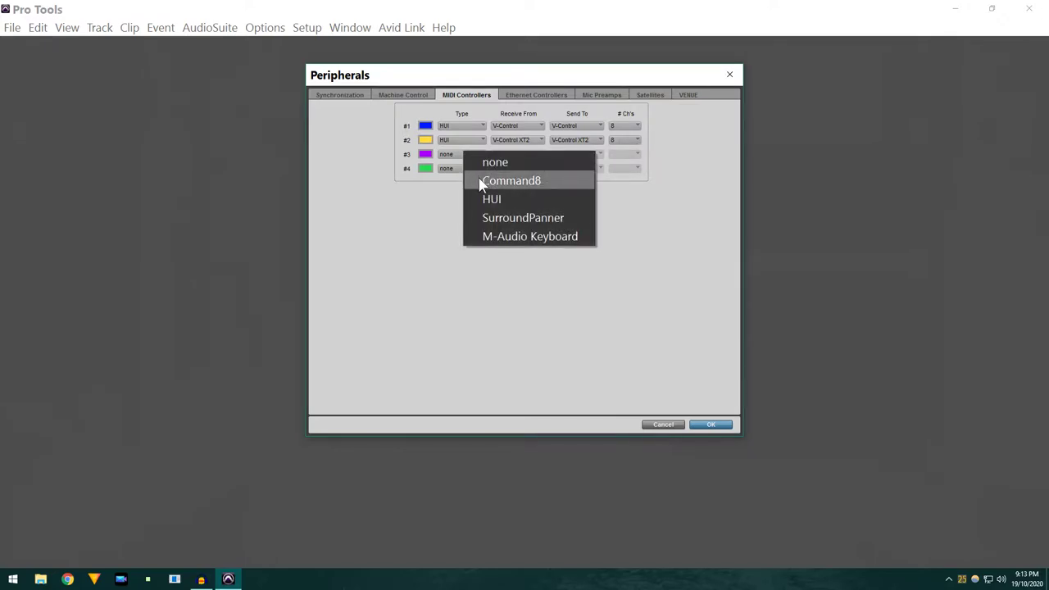
left_click(489, 199)
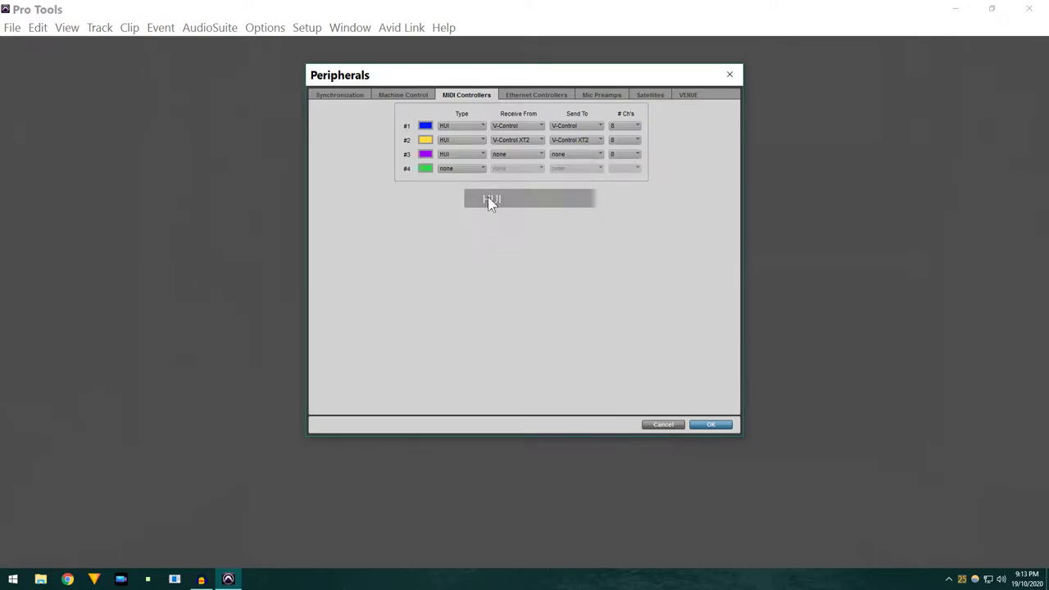
left_click(522, 153)
mouse_move(546, 185)
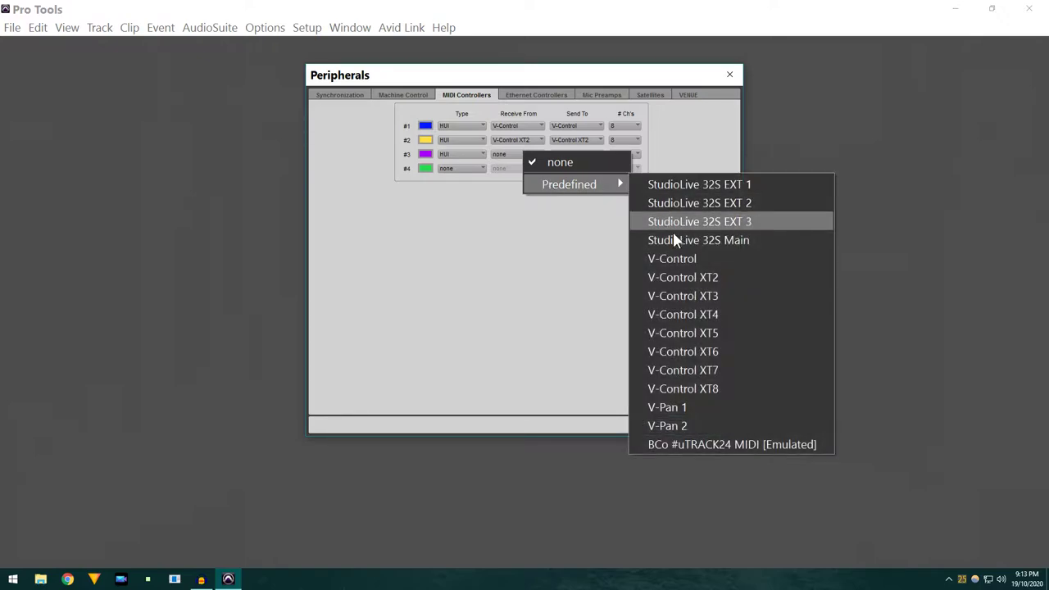
left_click(679, 298)
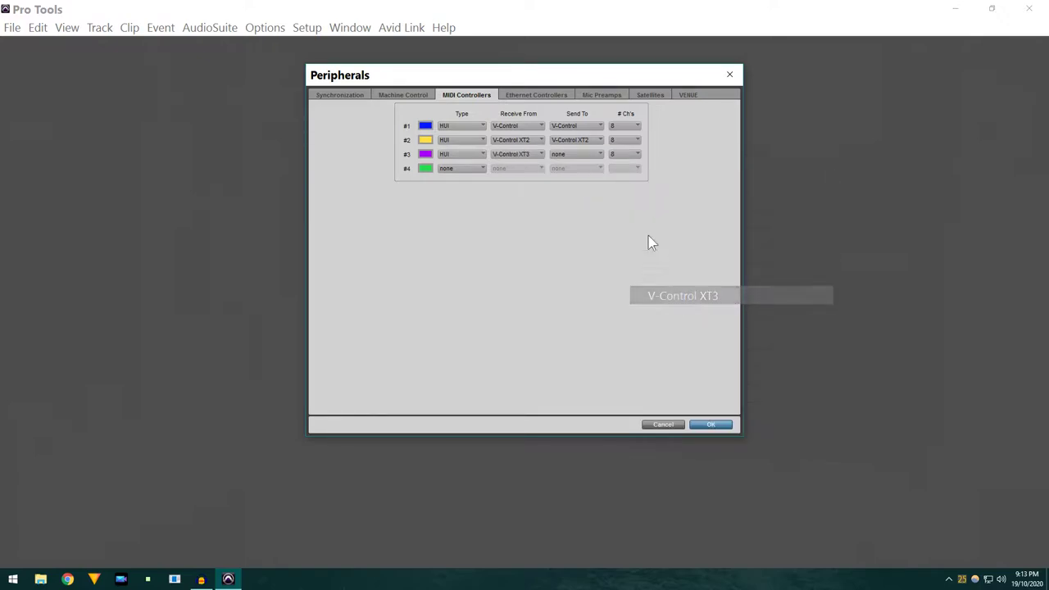
left_click(590, 154)
mouse_move(621, 186)
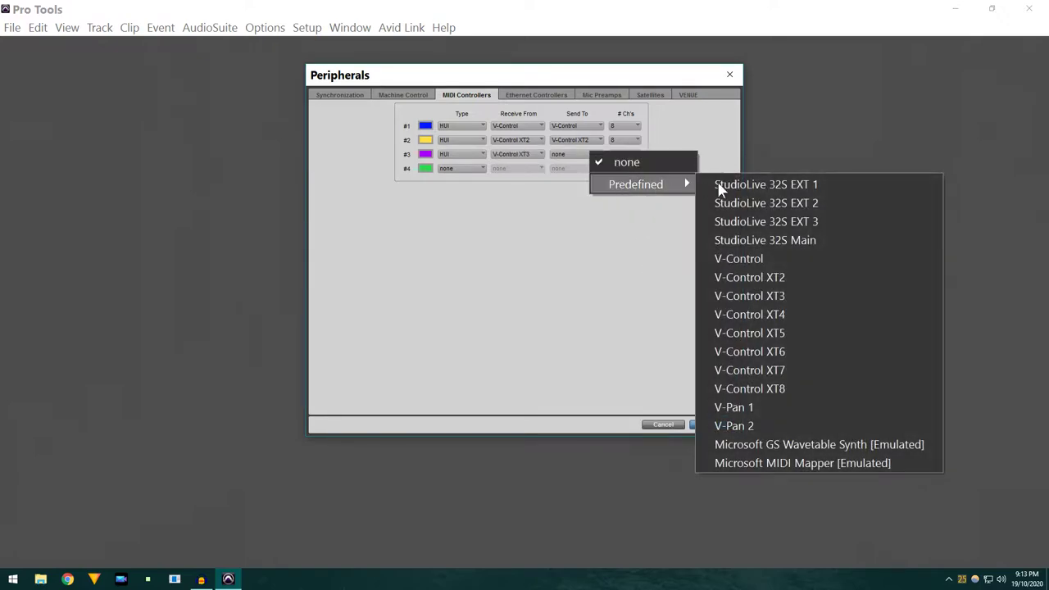
left_click(771, 298)
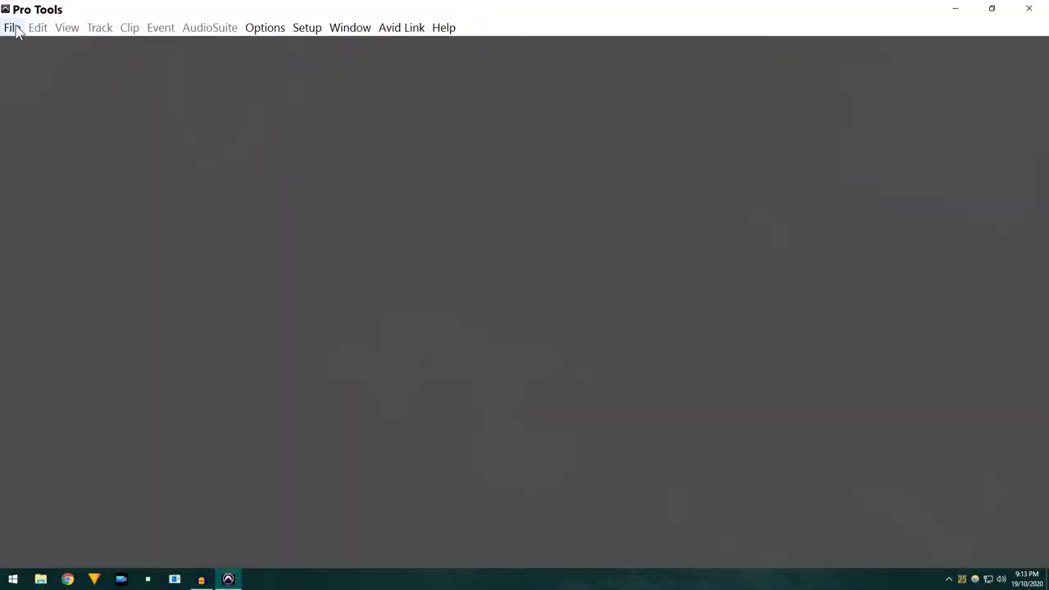
Create a new local session named "vid sess" in the Pro Tools Sessions folder and maximize its Edit window
left_click(12, 28)
left_click(33, 48)
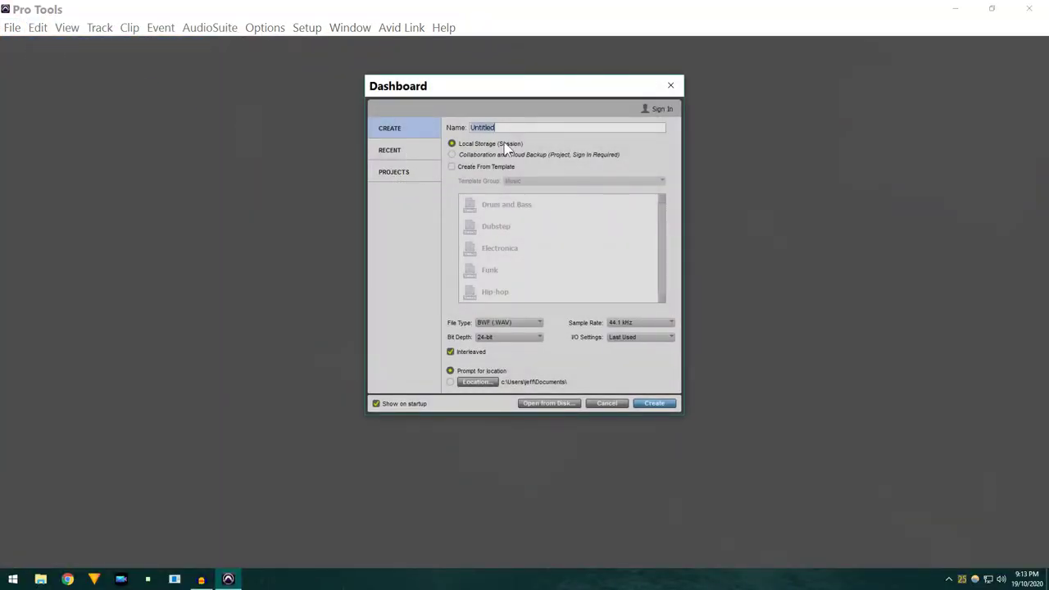
type("vid sess")
left_click(655, 403)
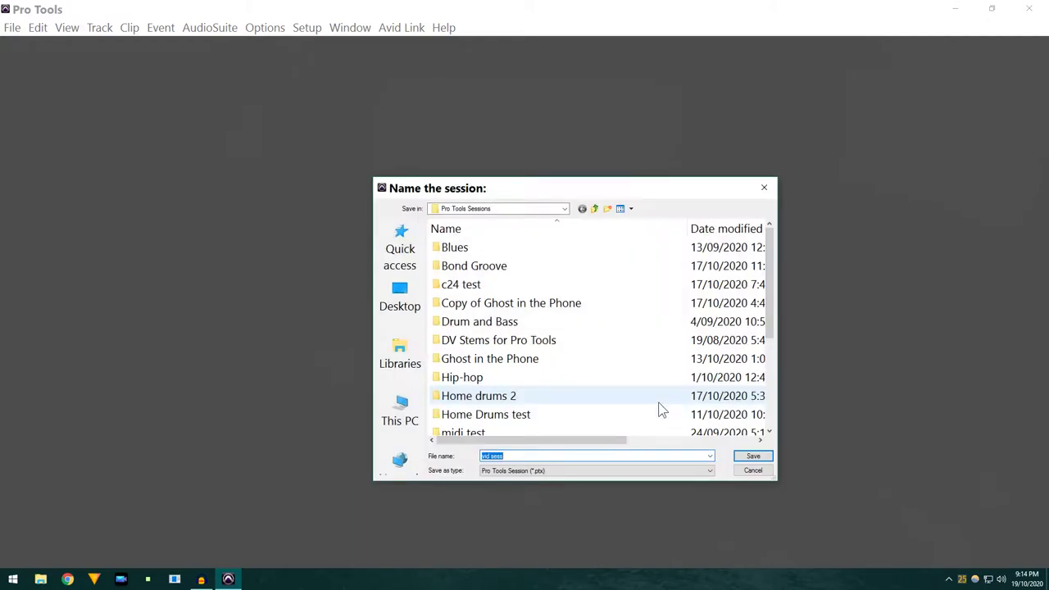
left_click(750, 456)
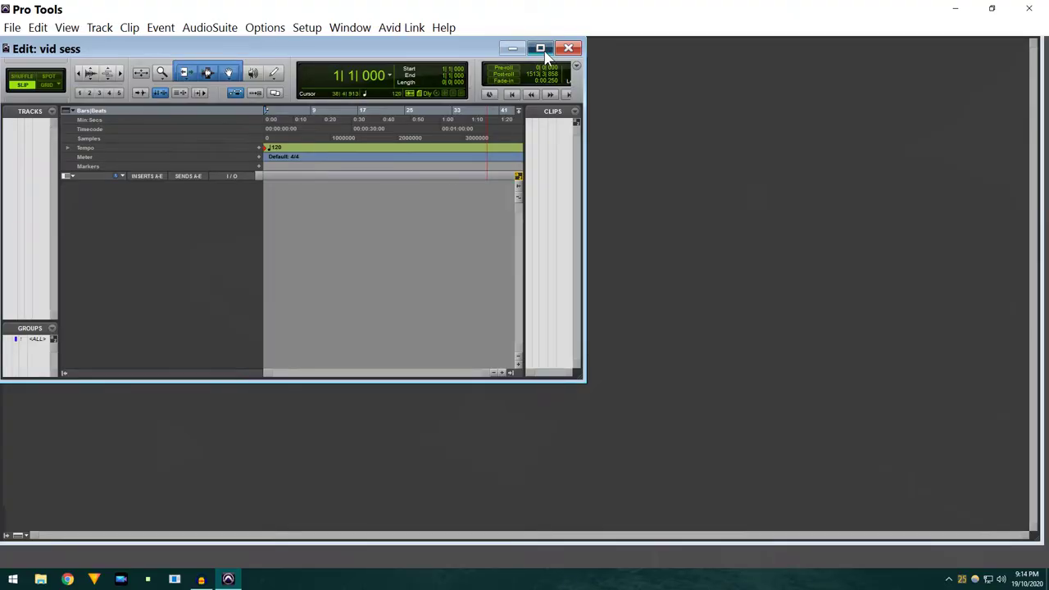
left_click(550, 47)
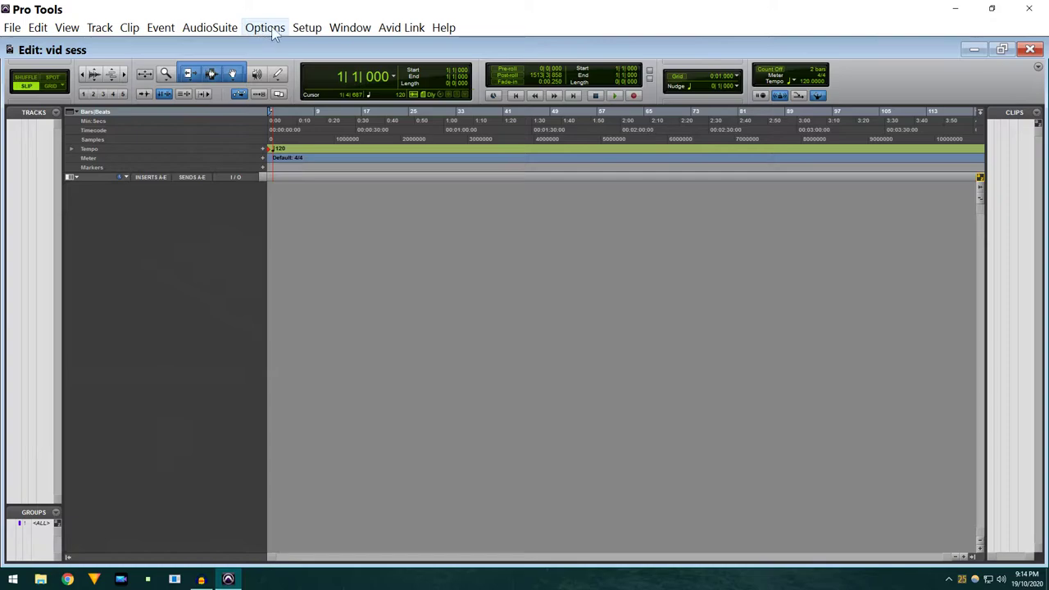
Create 24 mono audio tracks and one stereo Master Fader track in the session
left_click(100, 30)
left_click(119, 47)
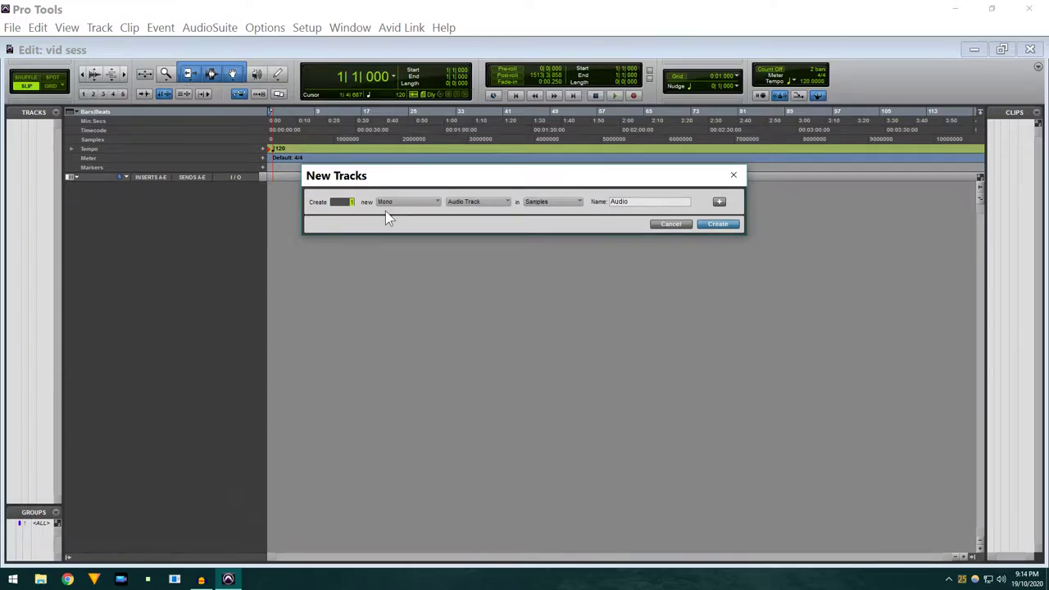
type("24")
left_click(718, 202)
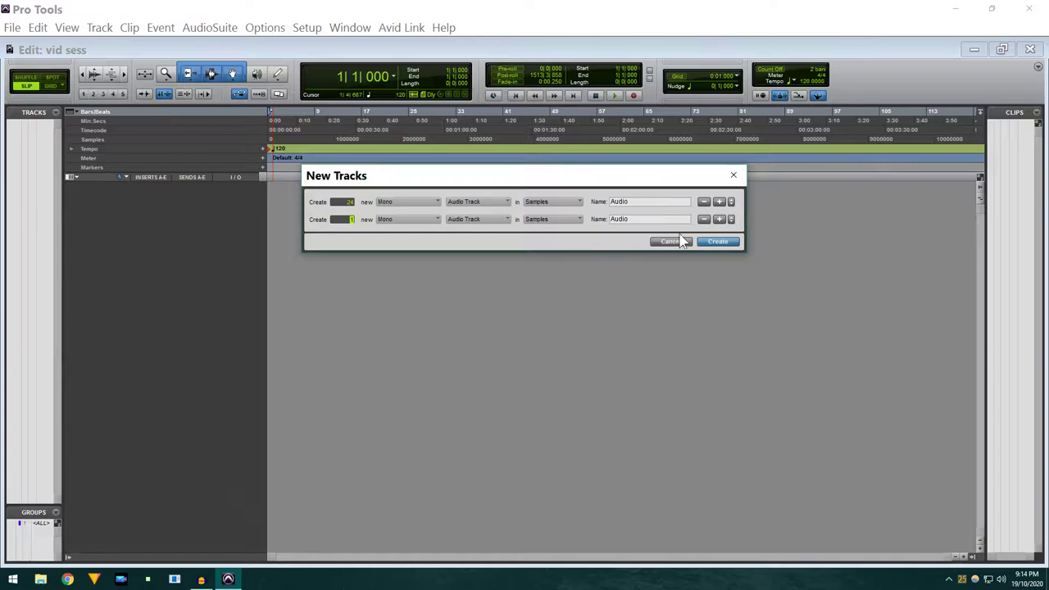
left_click(402, 219)
left_click(402, 244)
left_click(475, 219)
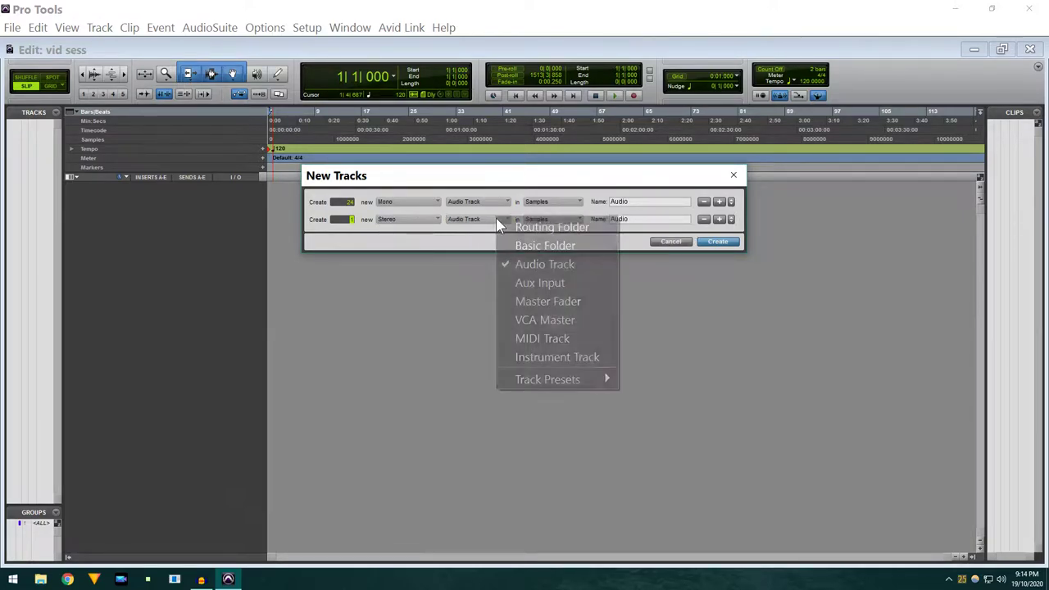
left_click(528, 302)
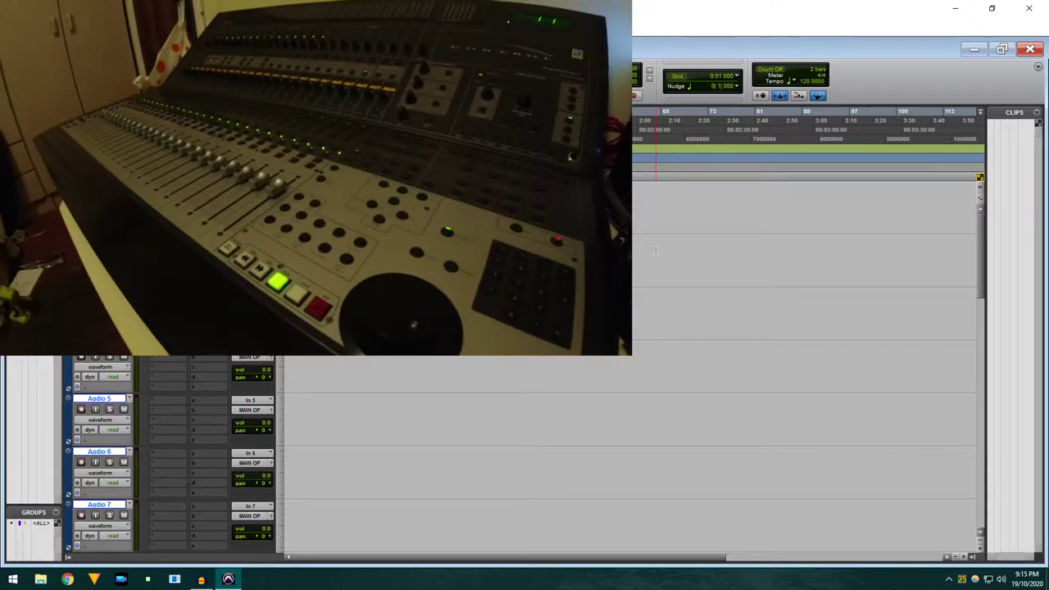
Show the Mix window and raise the faders of Audio 22 to about -0.9 dB and Audio 21 to about +4.5 dB
key("ctrl+equal")
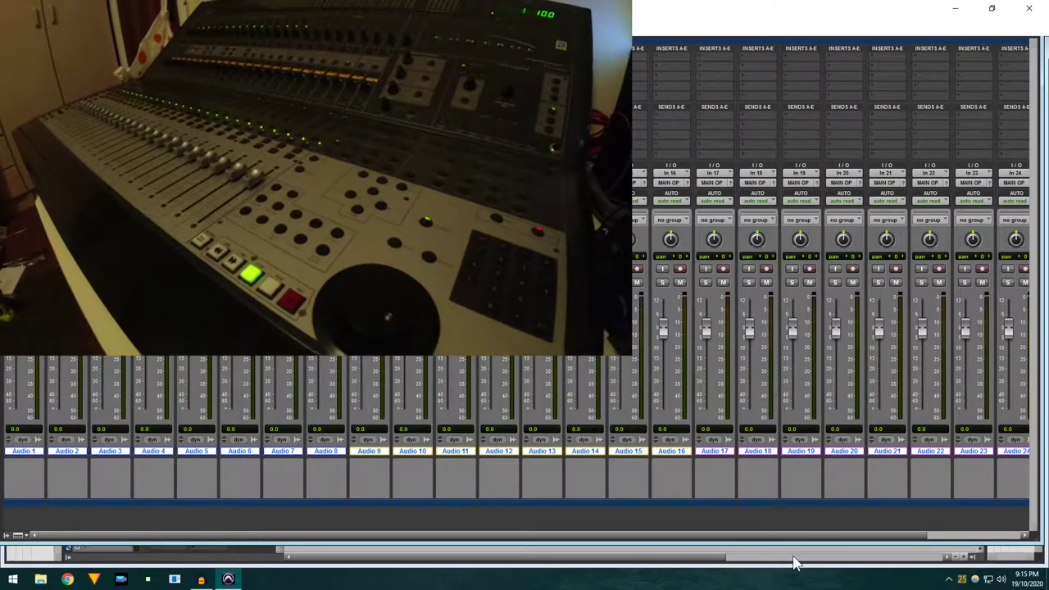
left_click(947, 537)
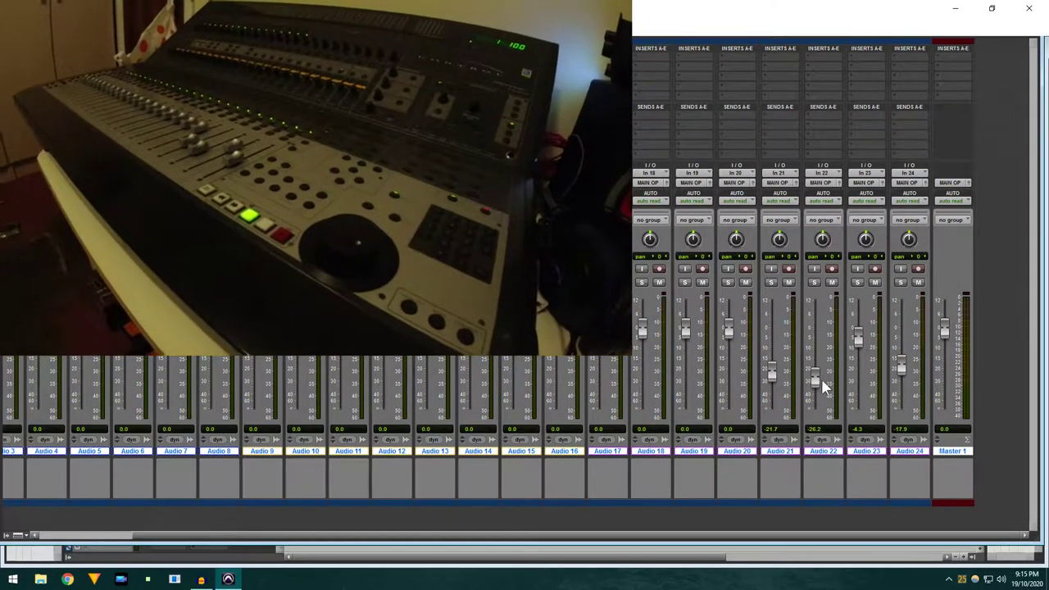
left_click_drag(822, 381, 821, 336)
left_click_drag(773, 374, 775, 324)
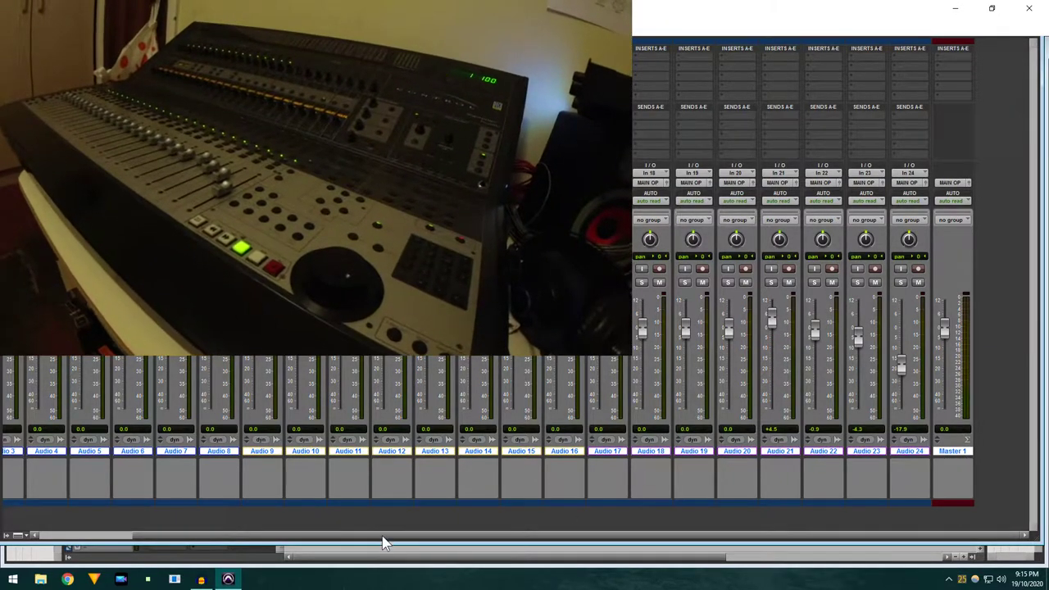
Return to the first tracks in the Mix window and raise the grouped audio faders together to about -12.1 dB
left_click_drag(383, 536, 162, 535)
left_click(135, 559)
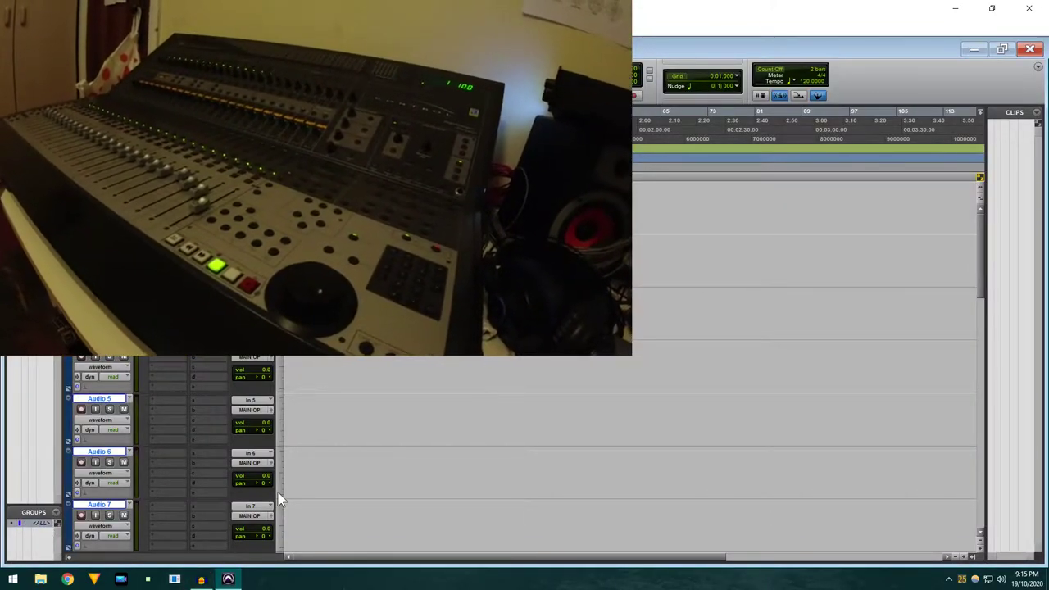
key("ctrl+equal")
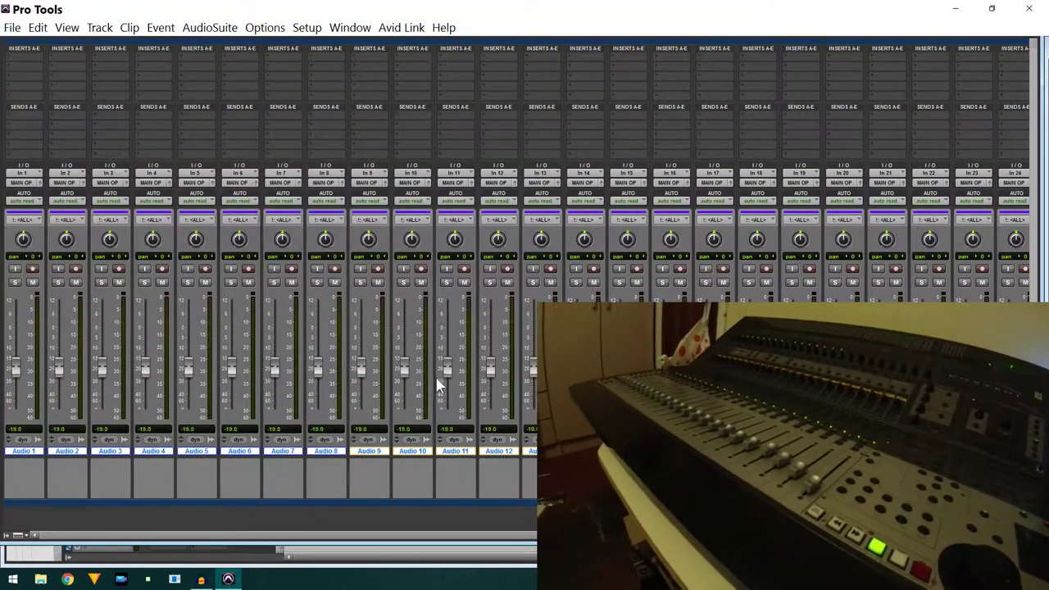
mouse_move(439, 385)
left_mouse_down()
mouse_move(436, 321)
mouse_move(432, 367)
left_mouse_up()
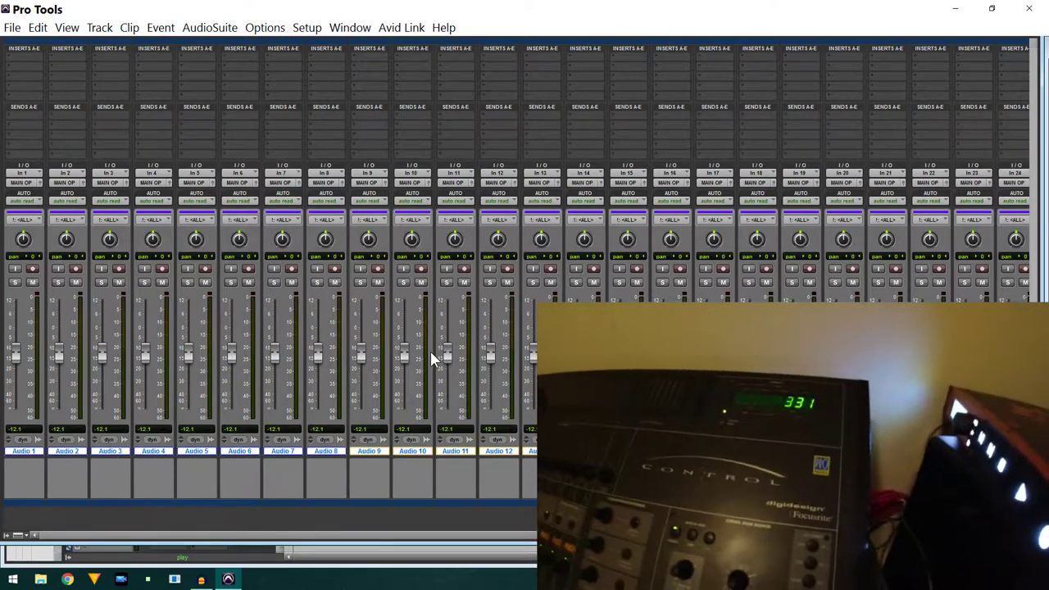
Show the Edit window, stop playback and dismiss the alert about record-enabled tracks
key("ctrl+=")
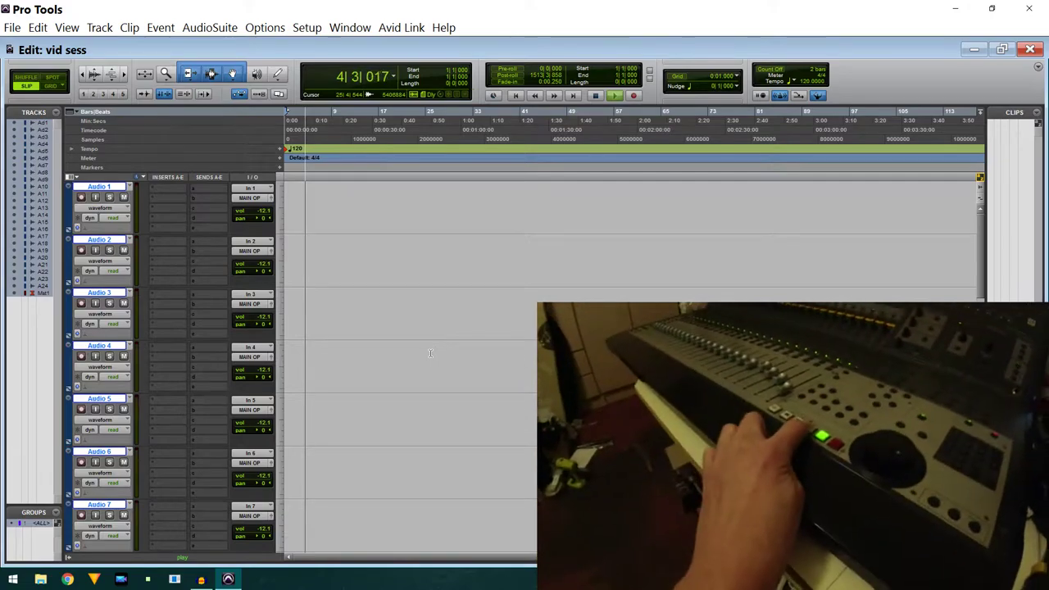
key("space")
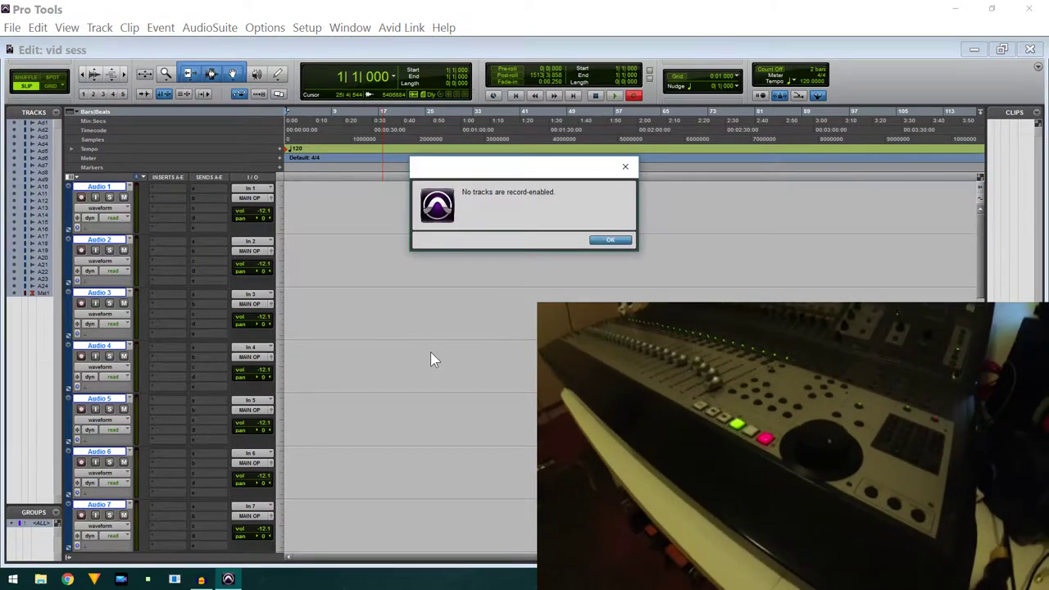
key("Return")
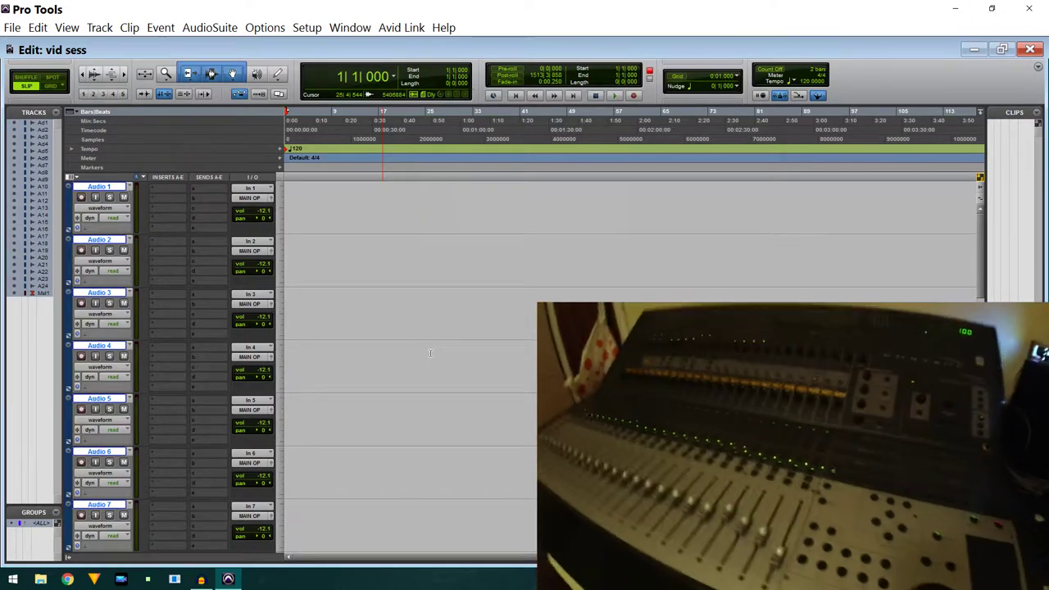
Check the record-enabled tracks in the Mix window, start recording in the Edit window and view the lower tracks
key("ctrl+equal")
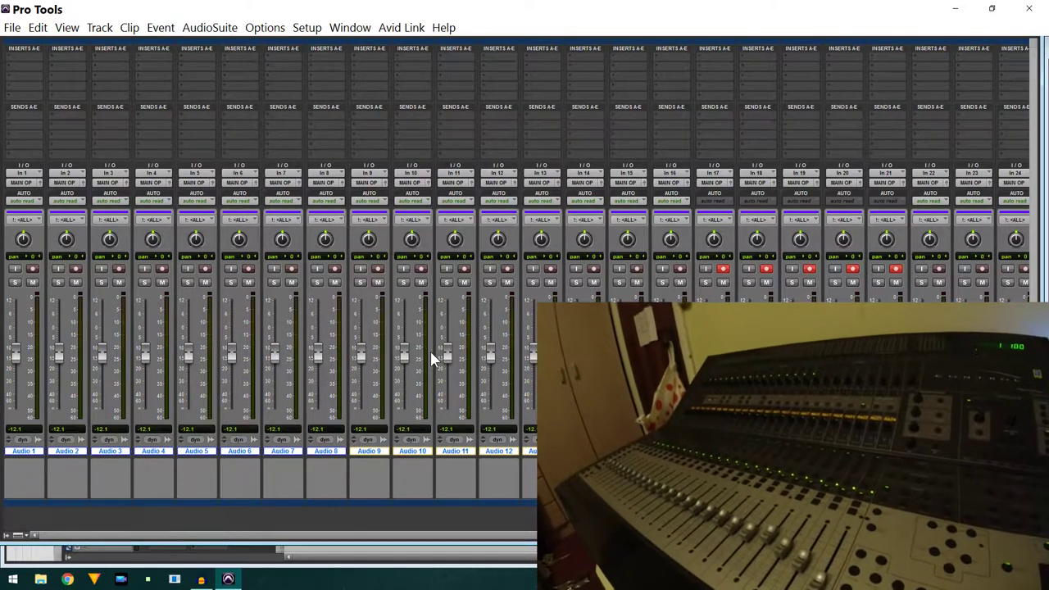
key("ctrl+equal")
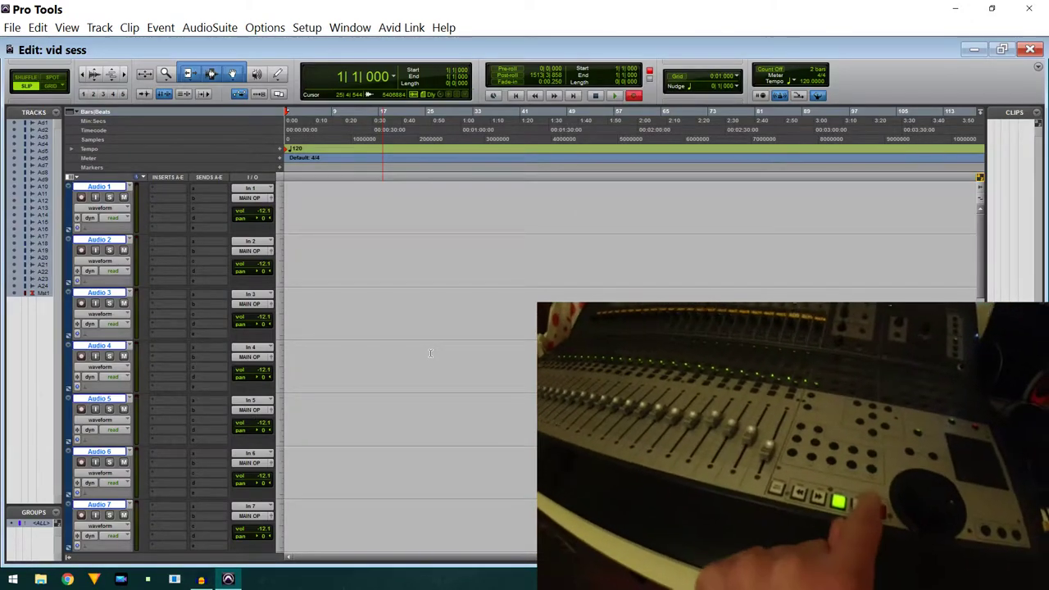
key("space")
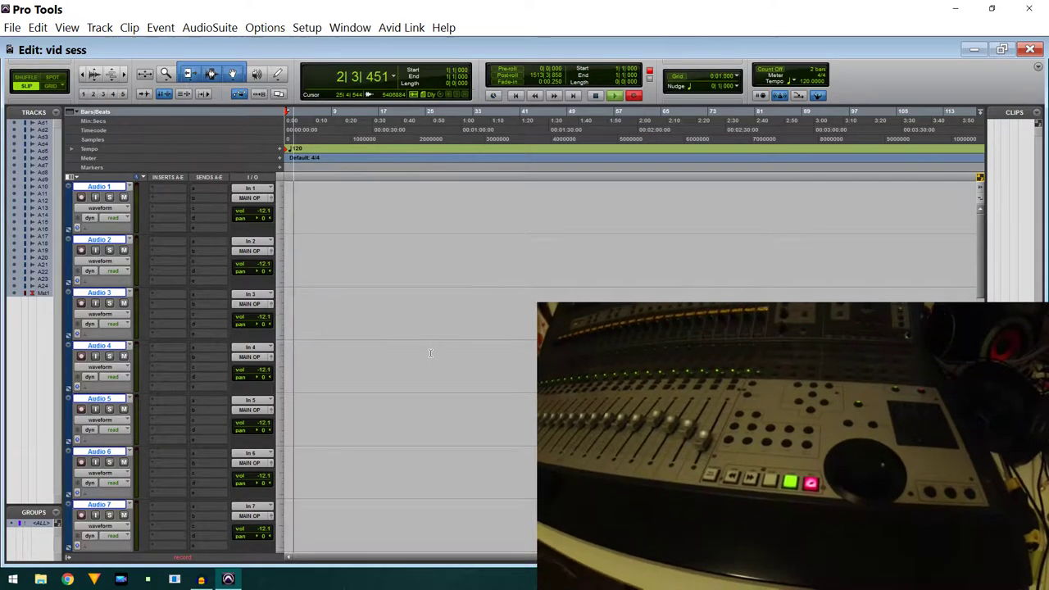
scroll(356, 344, "down", 7)
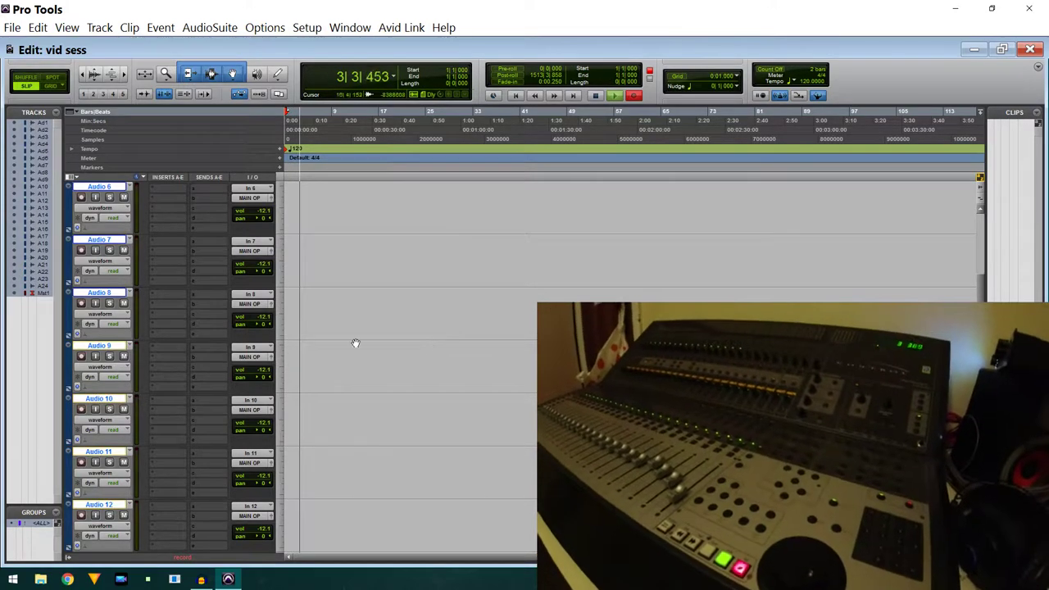
scroll(180, 349, "down", 11)
scroll(339, 340, "up", 3)
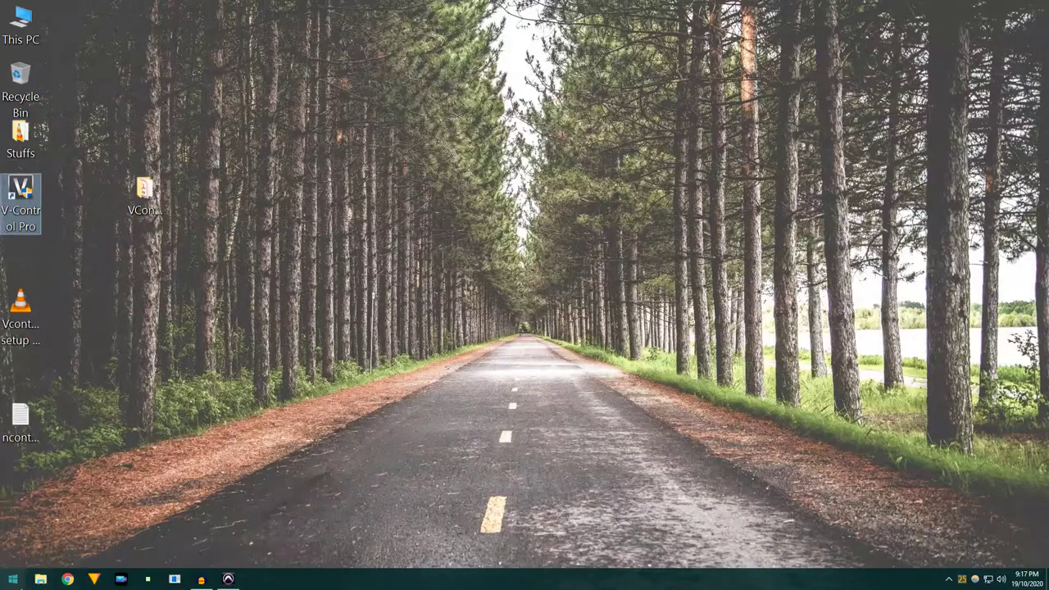
Launch REAPER from Windows and open its Preferences
left_click(12, 580)
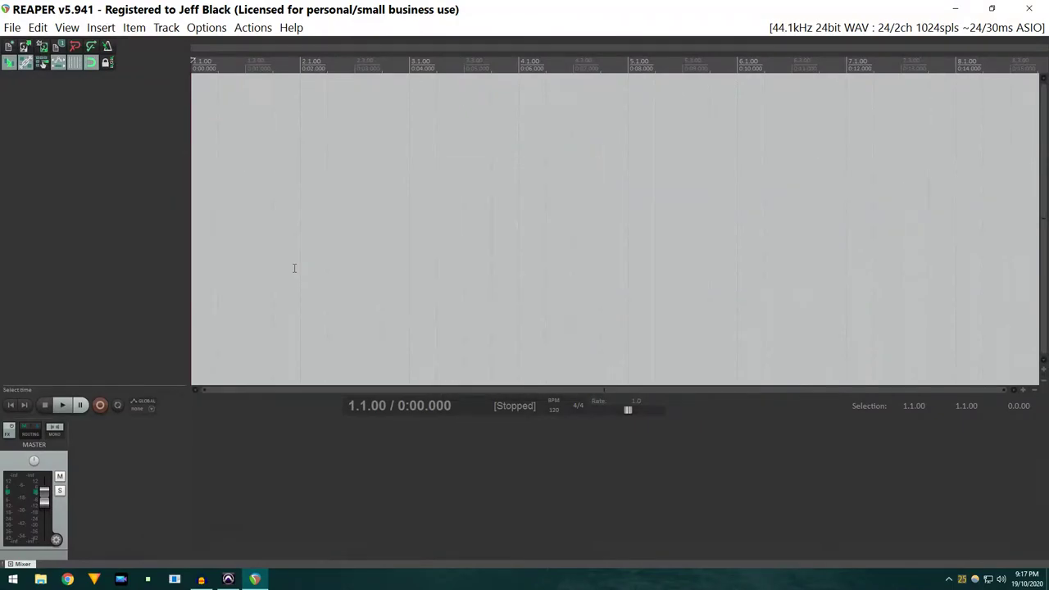
left_click(212, 29)
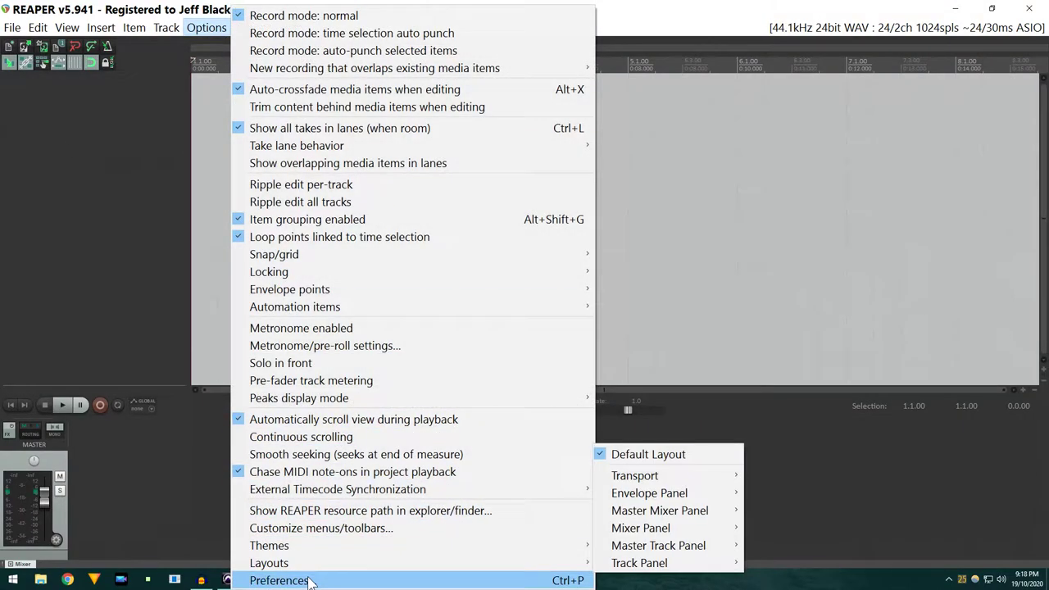
left_click(279, 581)
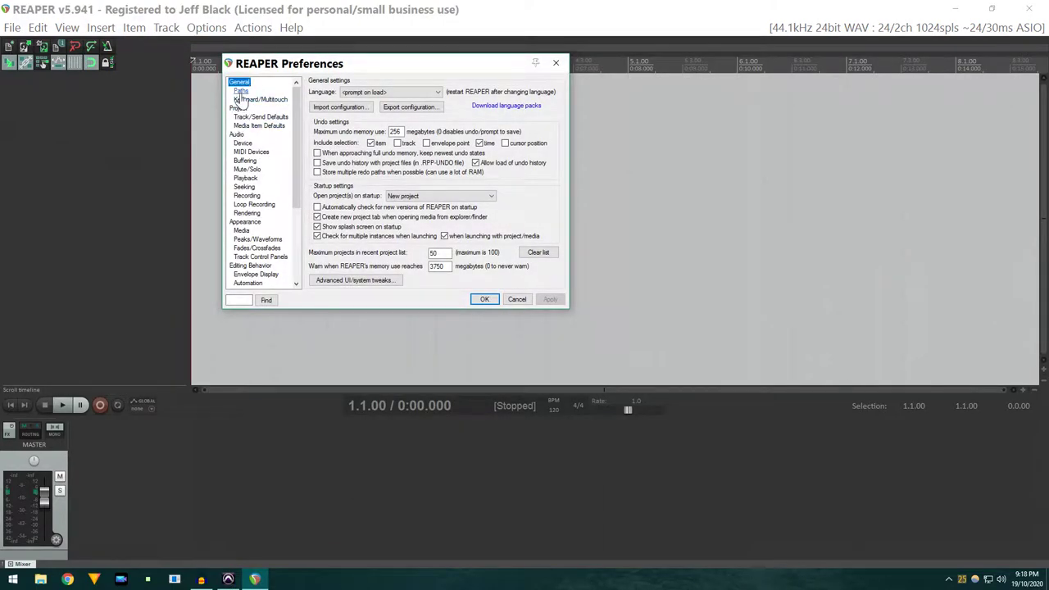
Show the Control/OSC/web settings in REAPER's Preferences
scroll(263, 184, "down", 5)
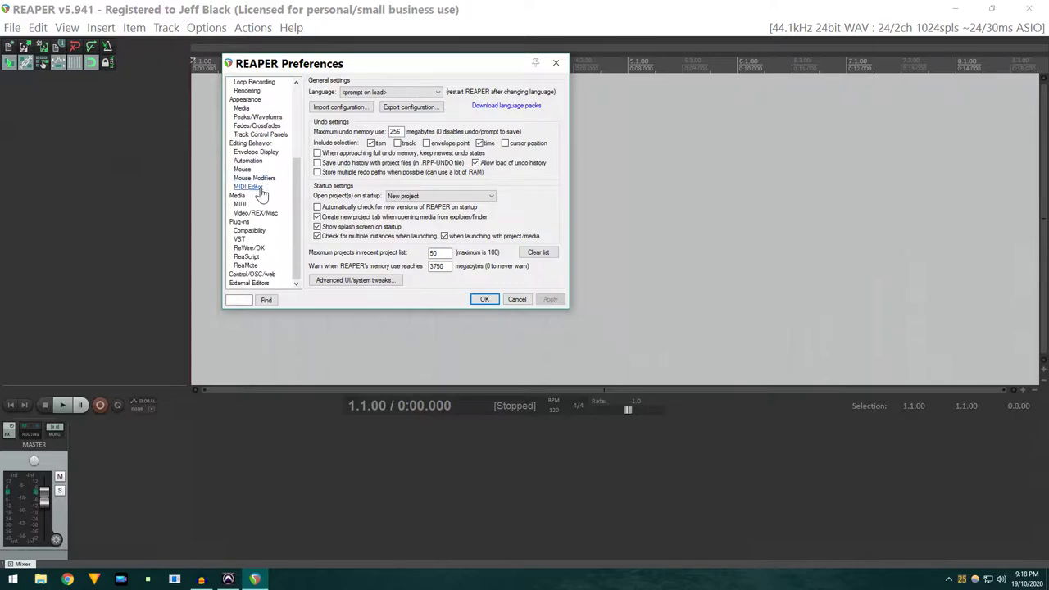
left_click(242, 275)
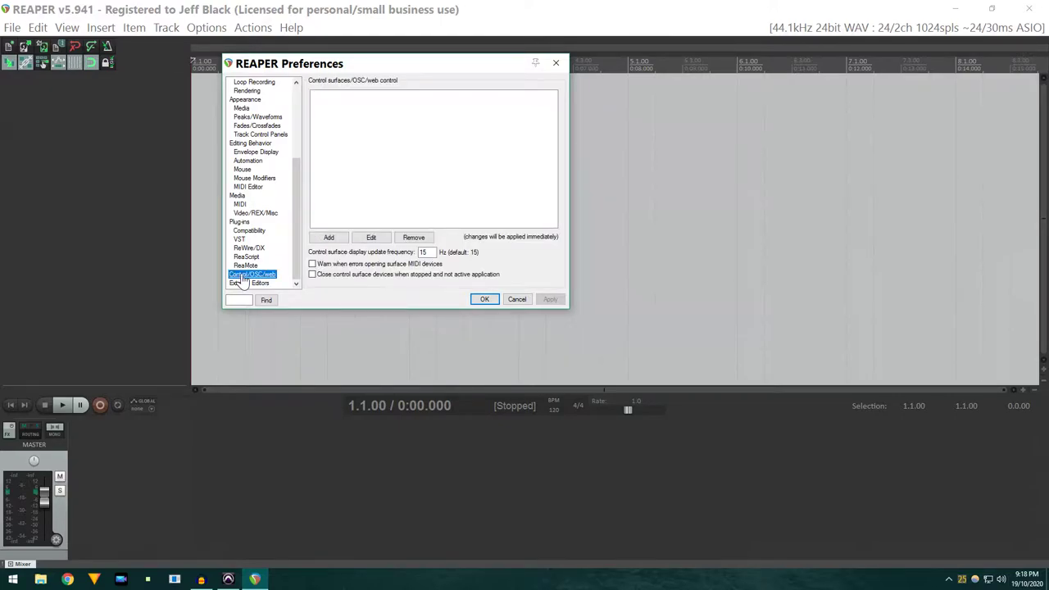
Try to add a Mackie Control Universal surface with V-Control as both MIDI input and MIDI output
left_click(333, 239)
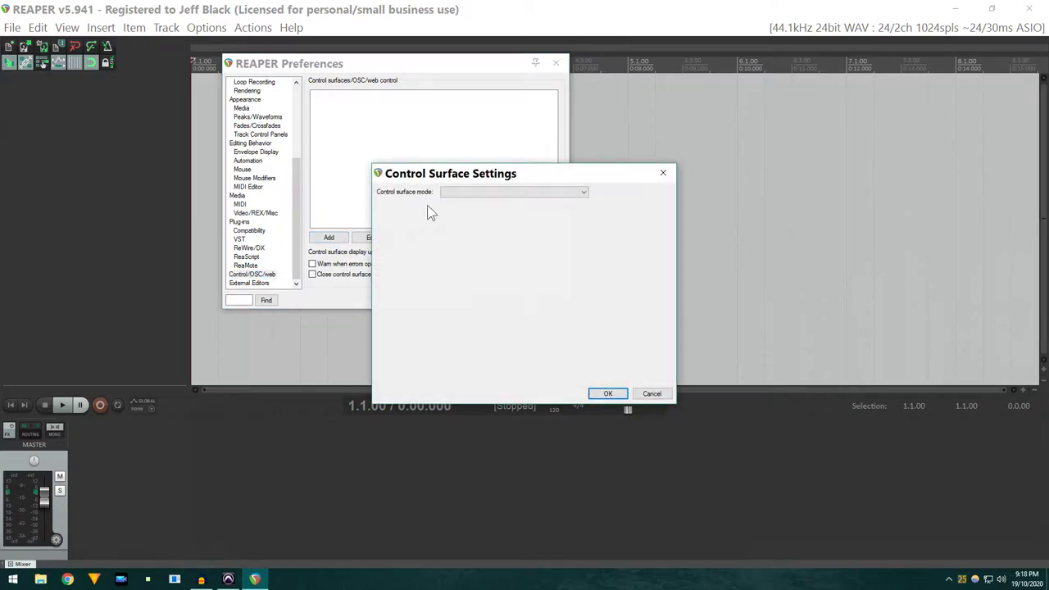
left_click(515, 193)
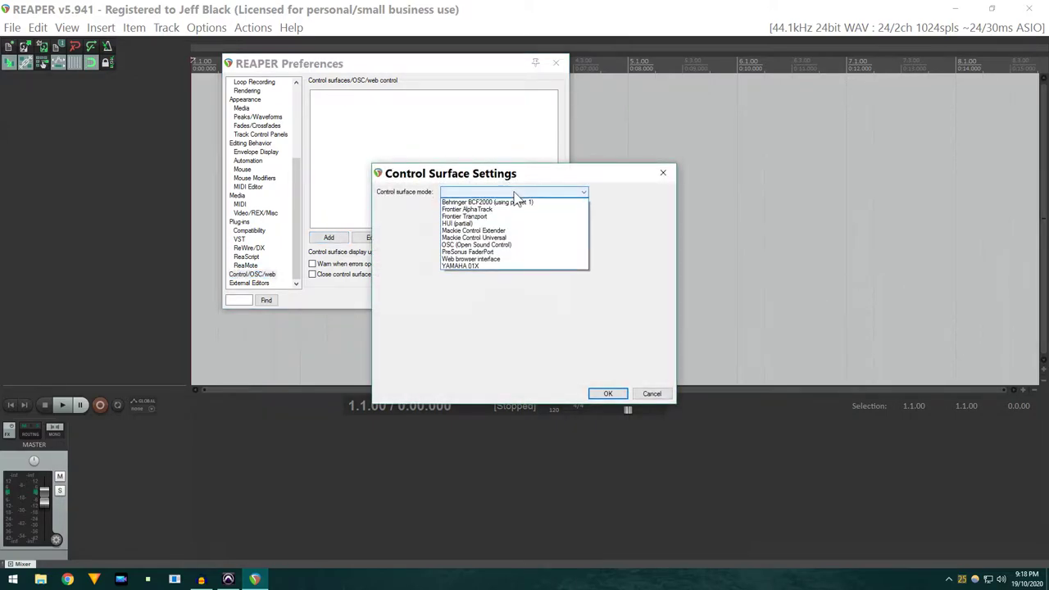
left_click(507, 237)
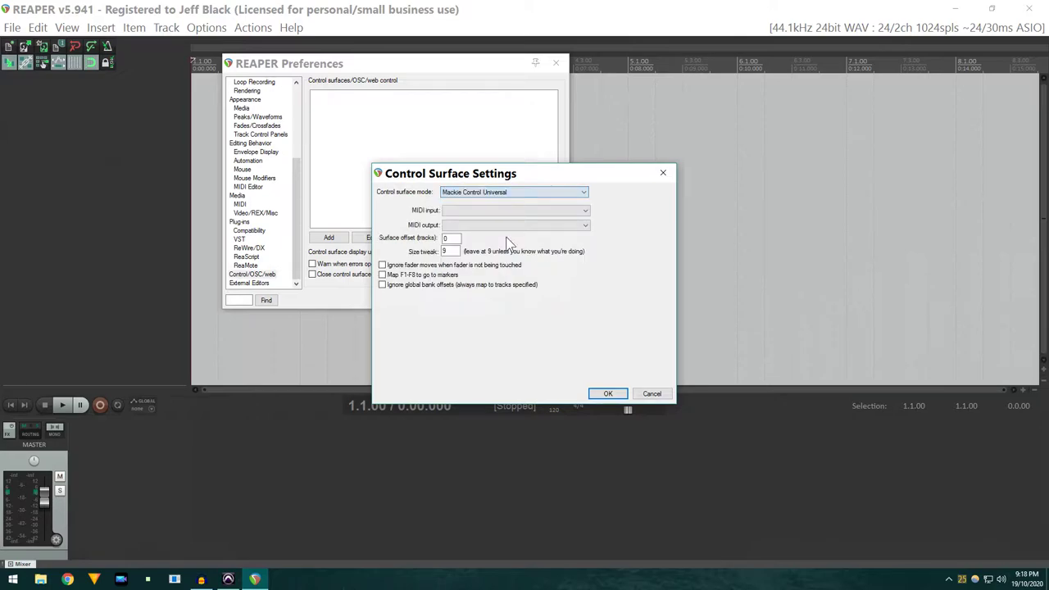
left_click(502, 212)
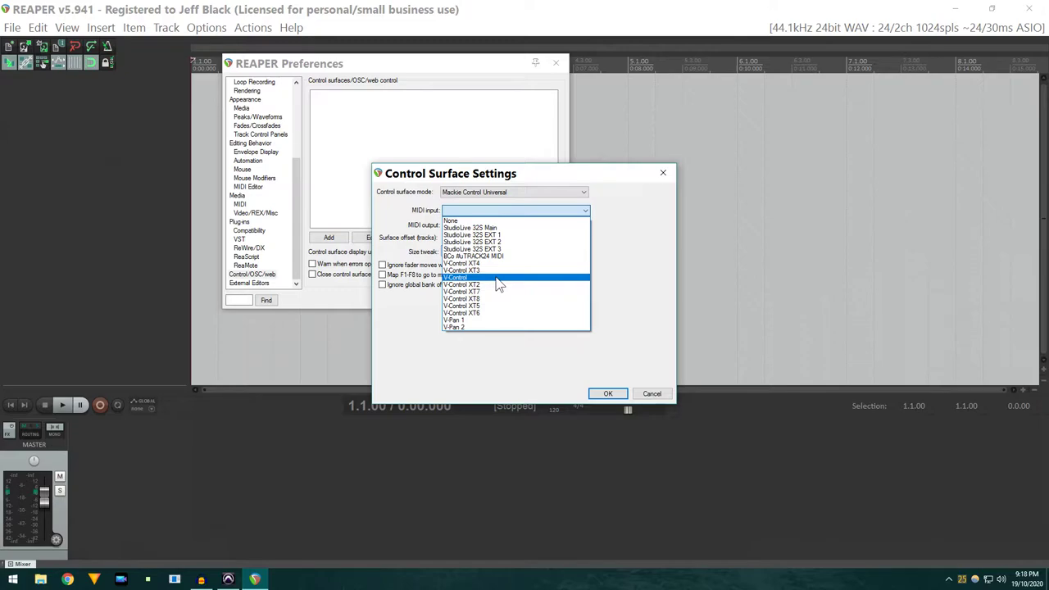
left_click(499, 278)
left_click(489, 226)
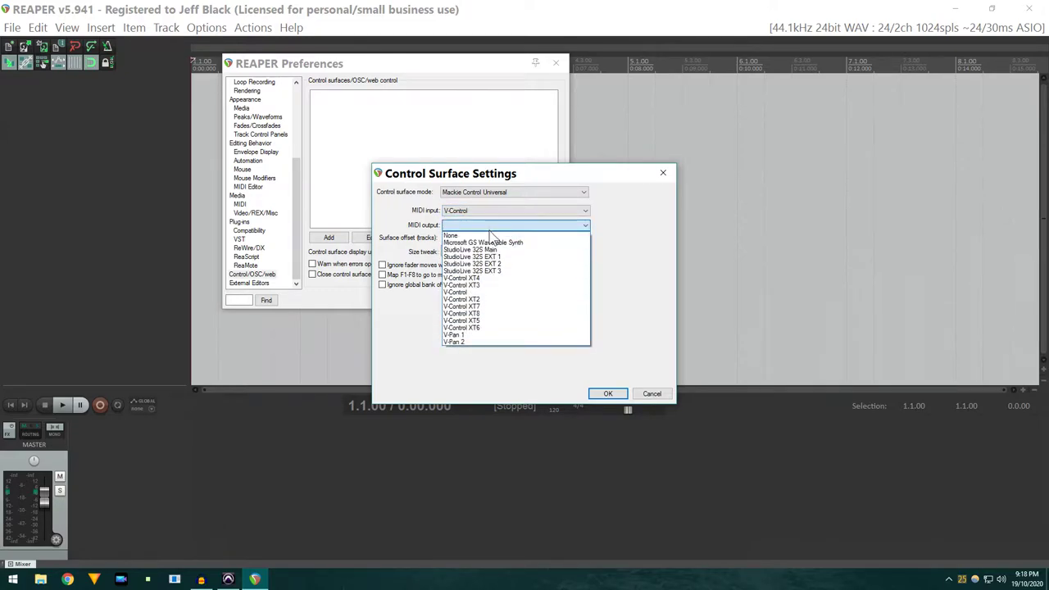
left_click(485, 292)
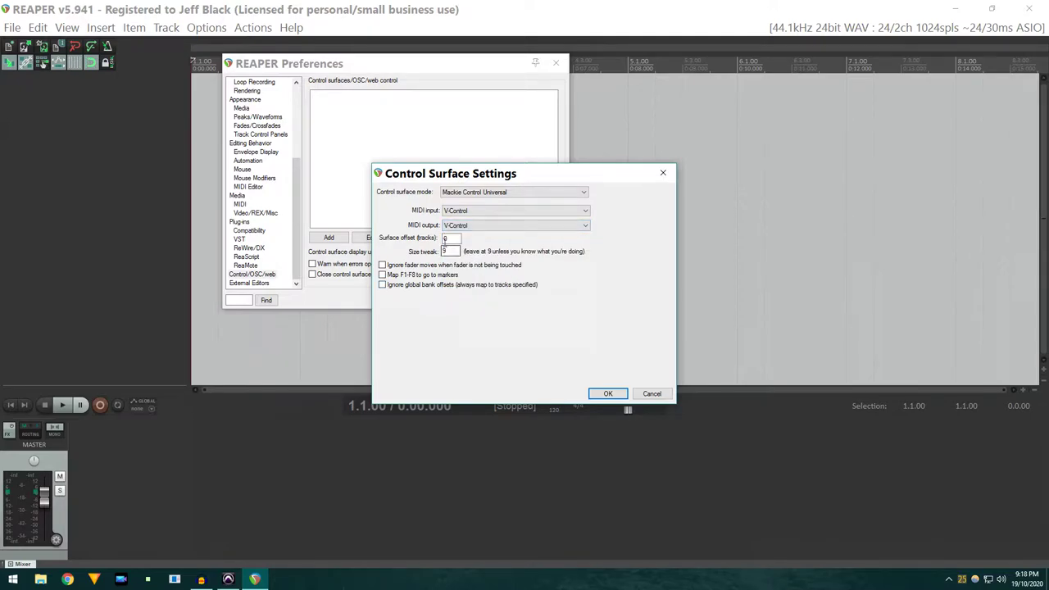
left_click(611, 394)
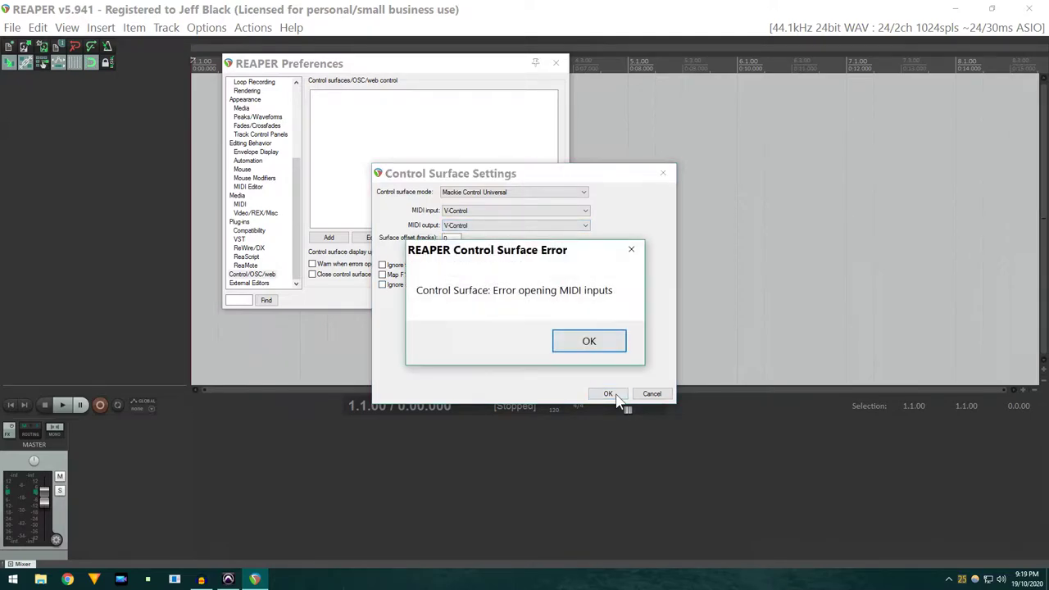
left_click(589, 342)
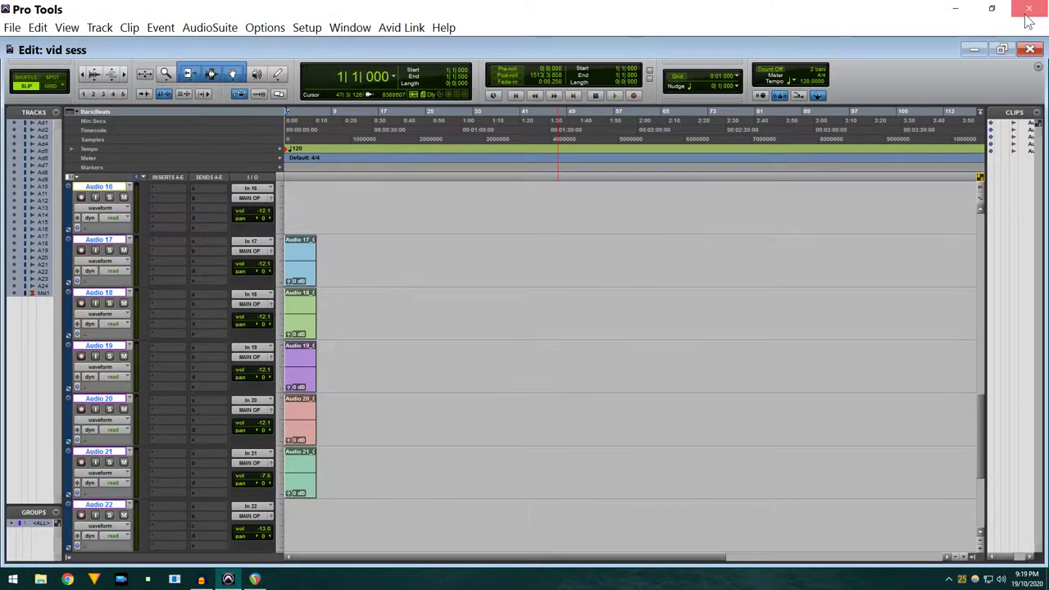
Close Pro Tools and remove the Mackie Control entry from REAPER's control surface list
left_click(1026, 15)
left_click(505, 241)
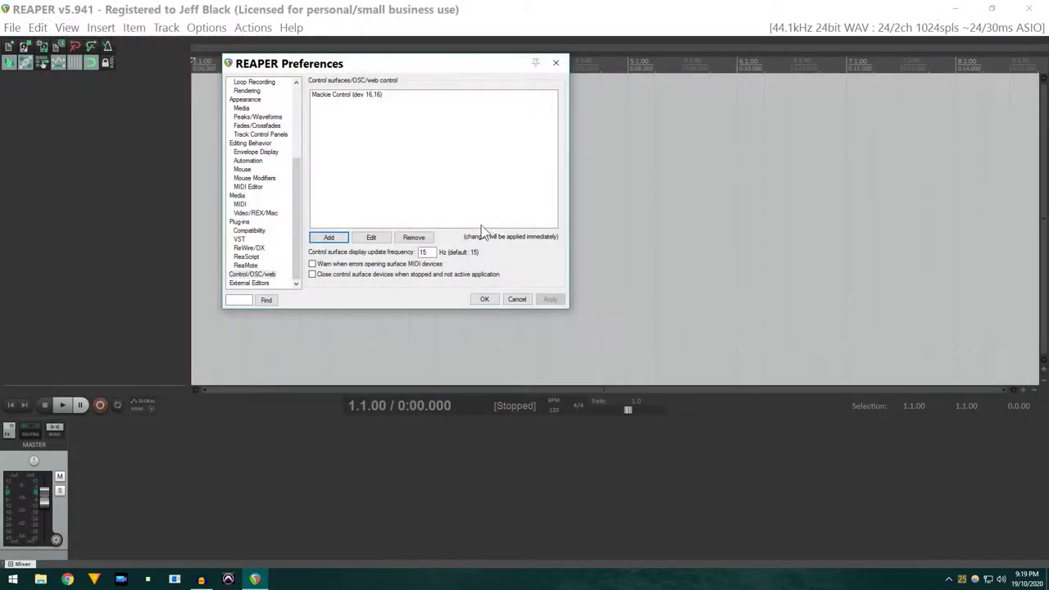
left_click(369, 97)
left_click(414, 237)
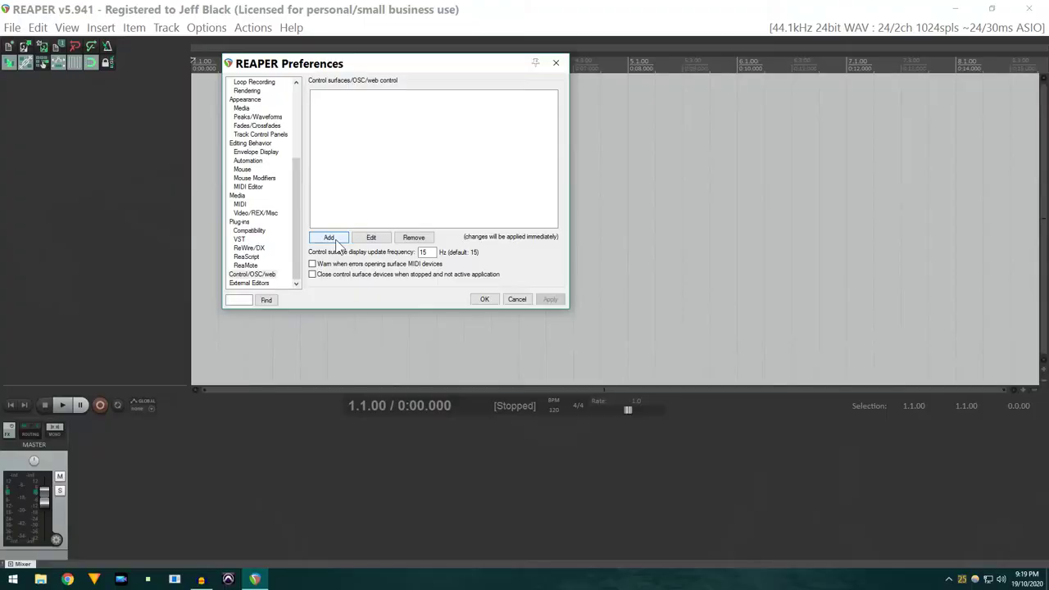
Add a Mackie Control Universal surface with V-Control as both MIDI input and MIDI output
left_click(330, 237)
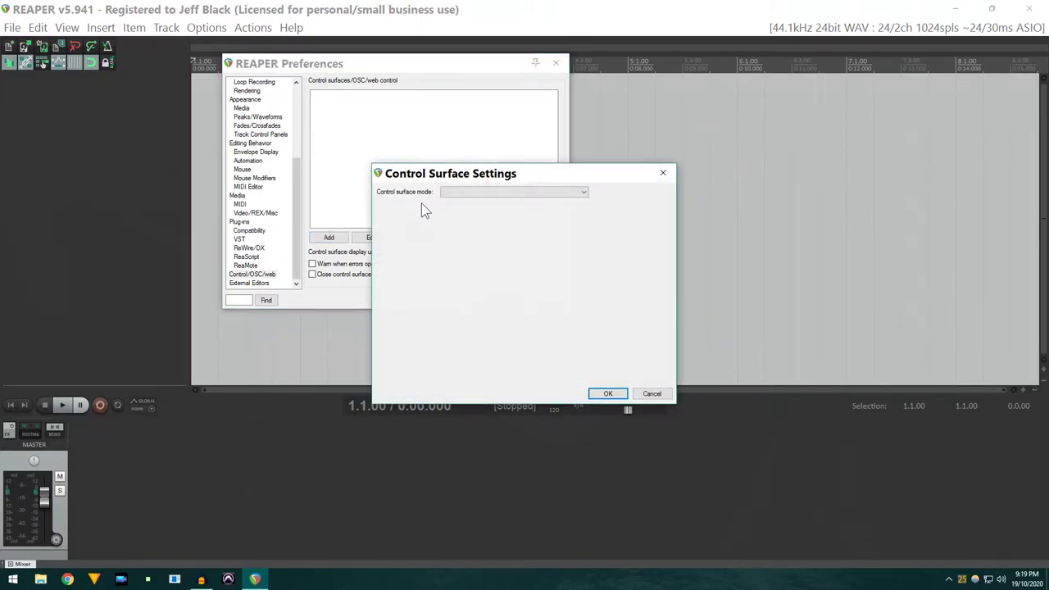
left_click(461, 192)
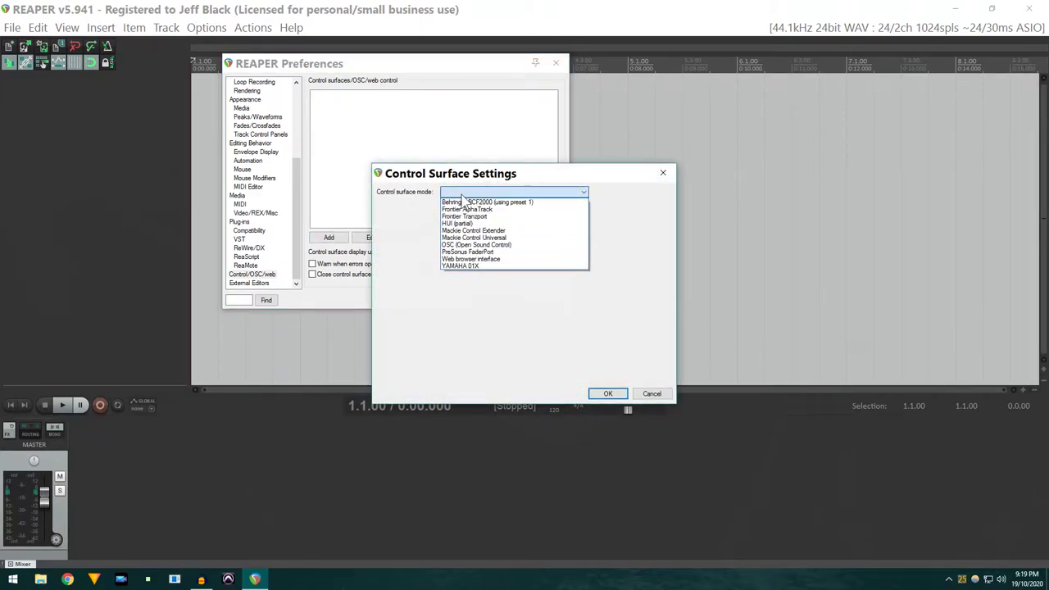
left_click(475, 237)
left_click(466, 212)
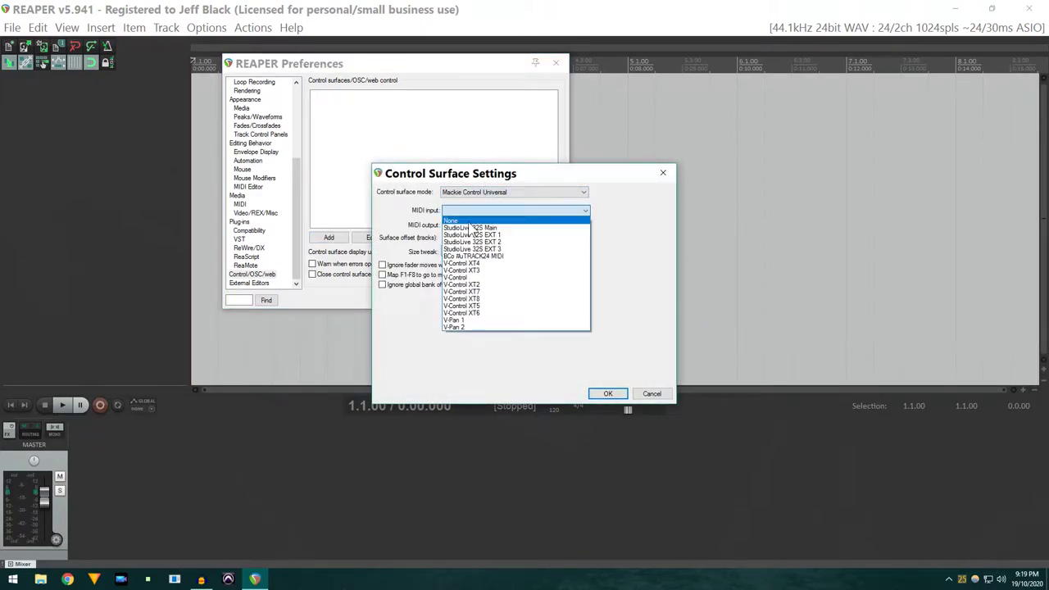
left_click(467, 278)
left_click(476, 225)
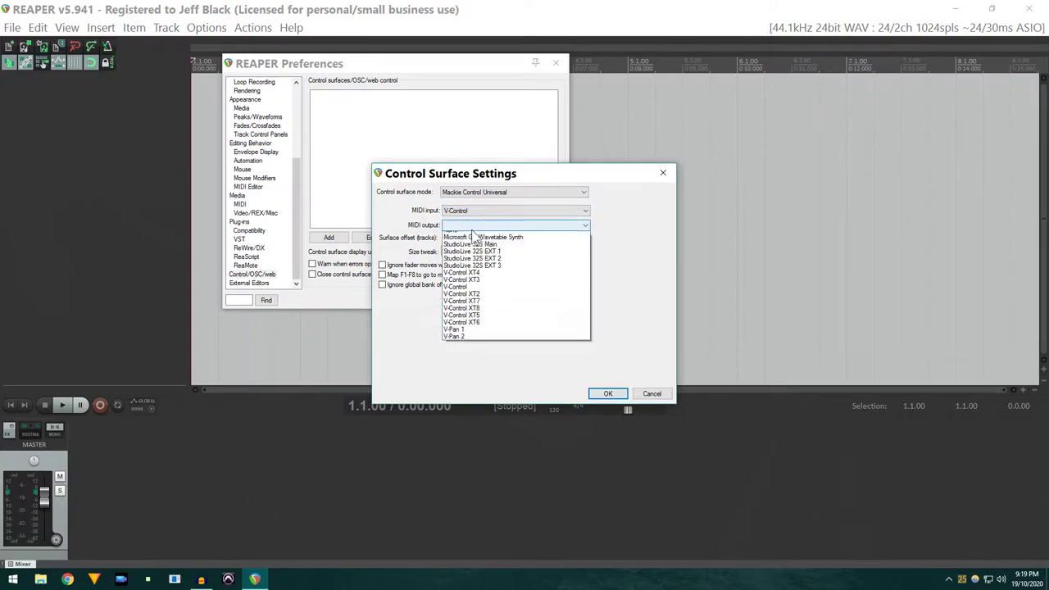
left_click(475, 286)
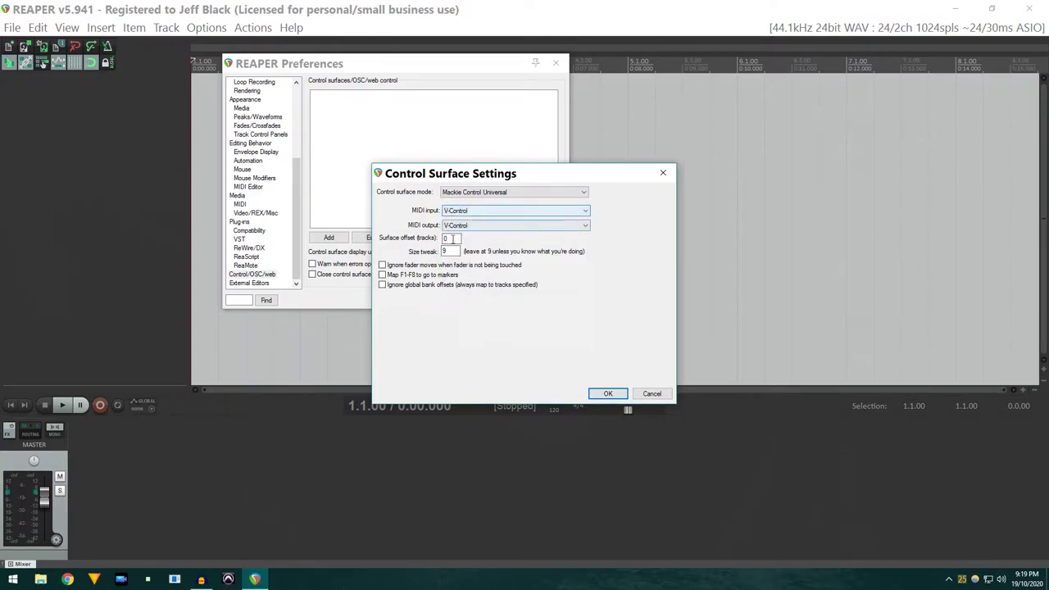
left_click(607, 394)
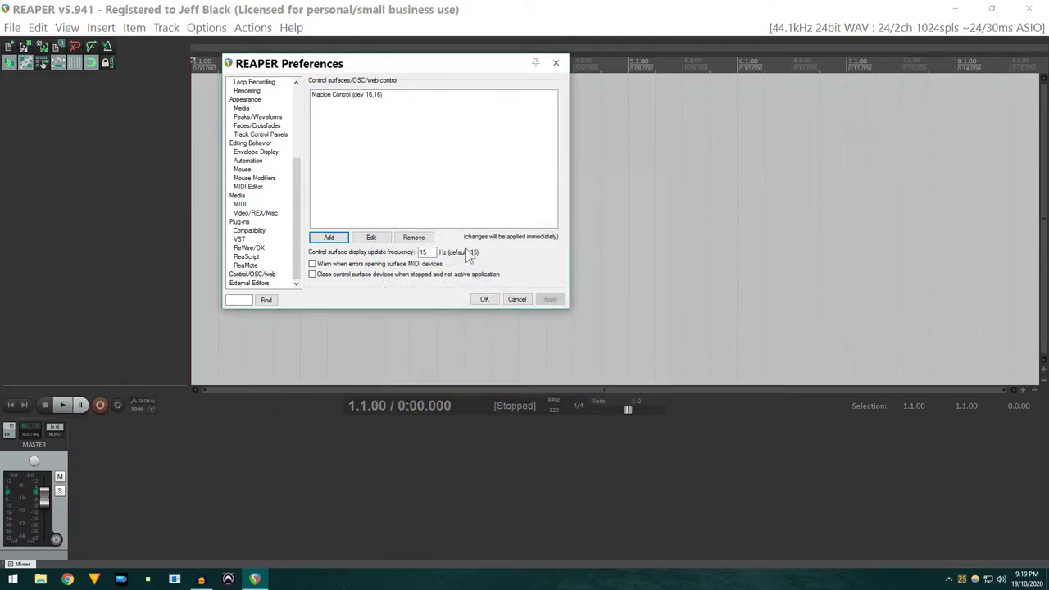
Add a second Mackie Control Universal surface using V-Control XT2 for MIDI input and output, with a surface offset of 9 tracks
left_click(338, 237)
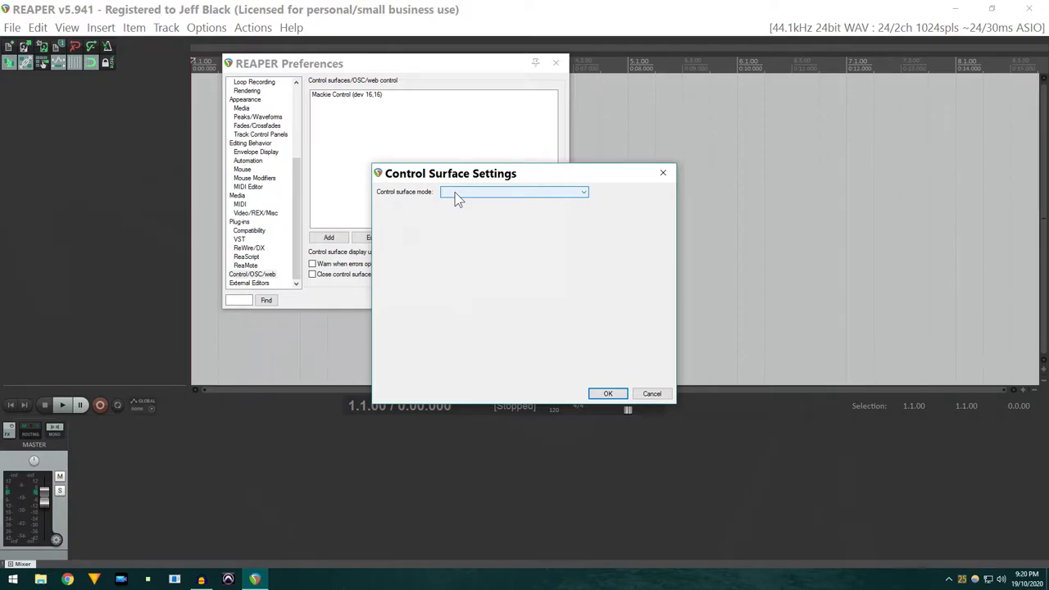
left_click(455, 194)
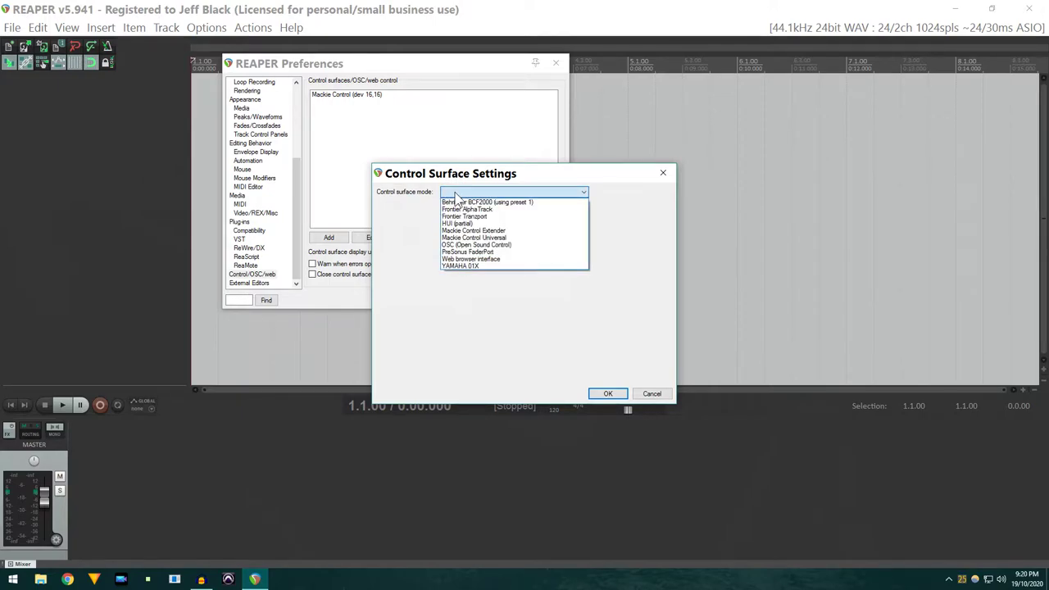
left_click(491, 239)
left_click(468, 210)
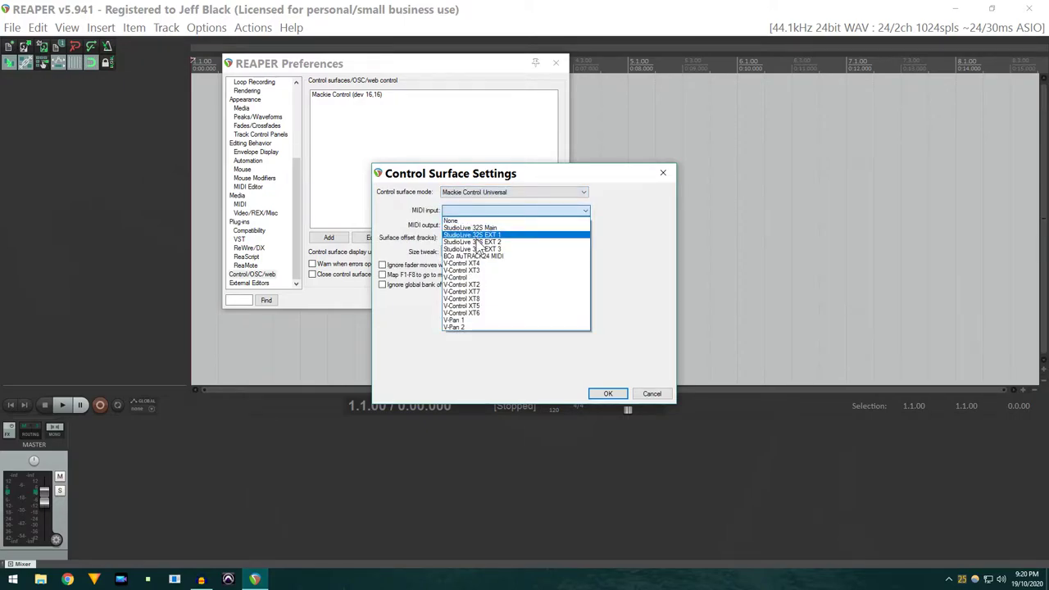
left_click(490, 287)
left_click(477, 225)
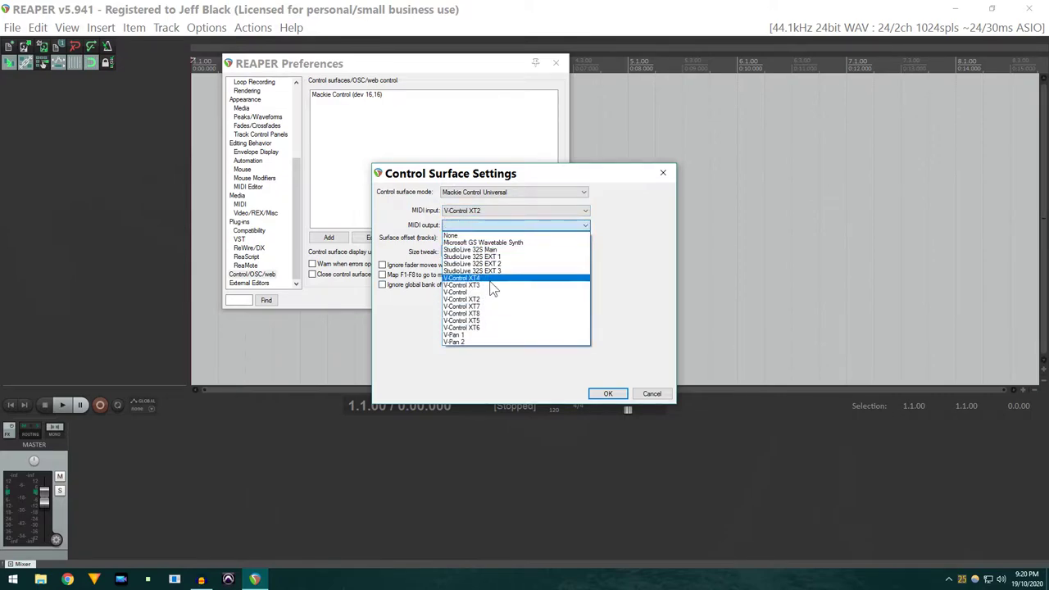
left_click(489, 300)
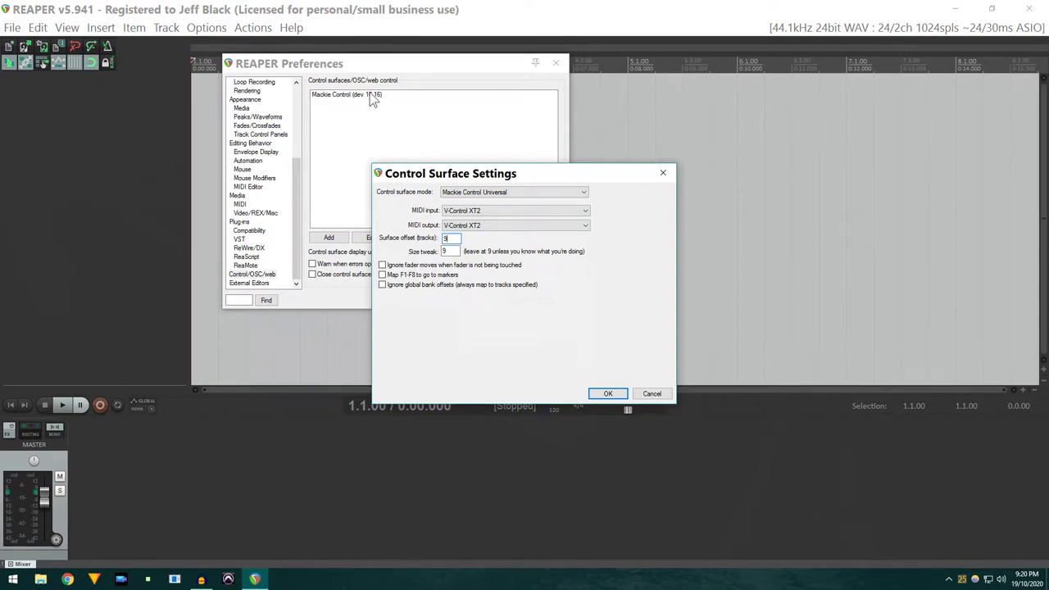
left_click(608, 394)
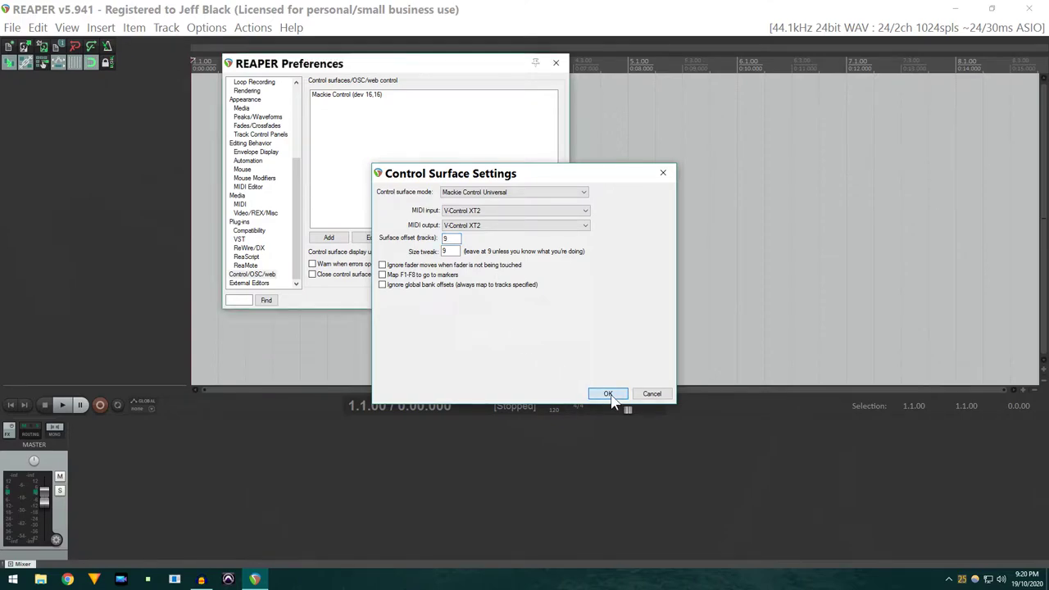
Add a third Mackie Control Universal surface using V-Control XT3 for MIDI input and output, with a surface offset of 17 tracks
left_click(336, 237)
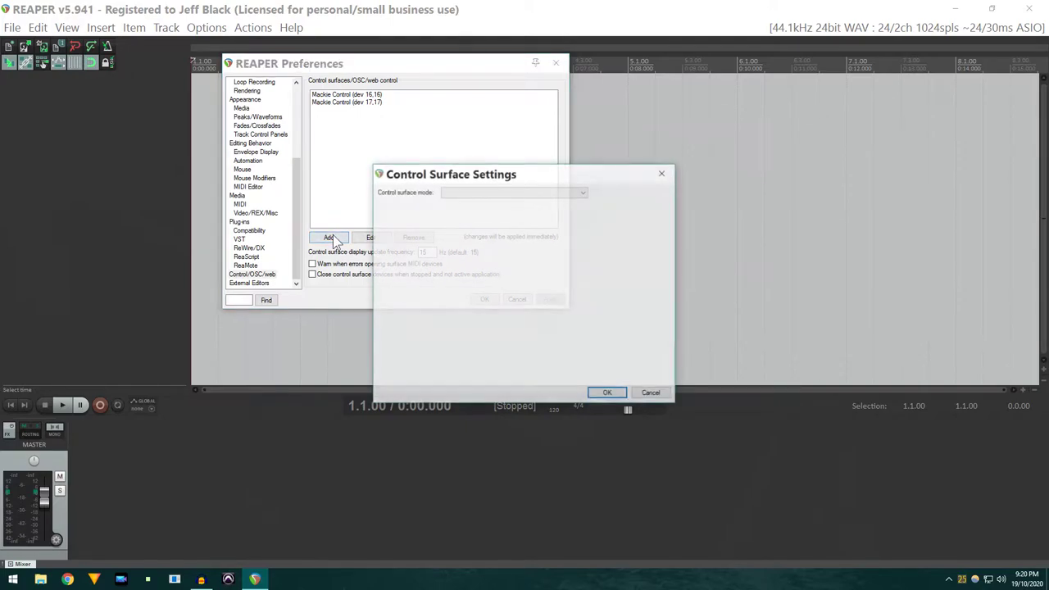
left_click(454, 194)
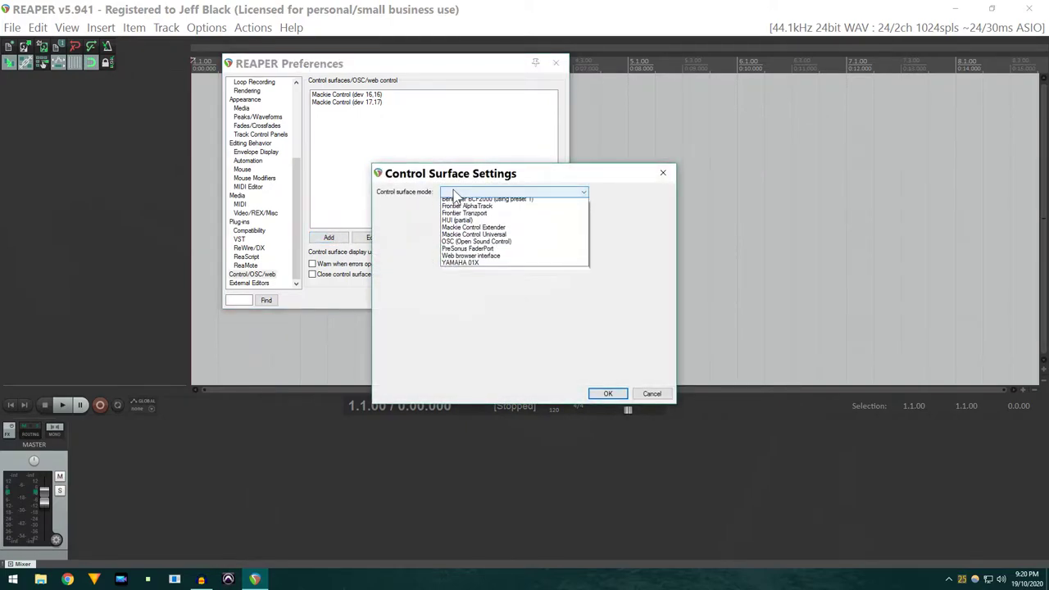
left_click(474, 238)
left_click(487, 212)
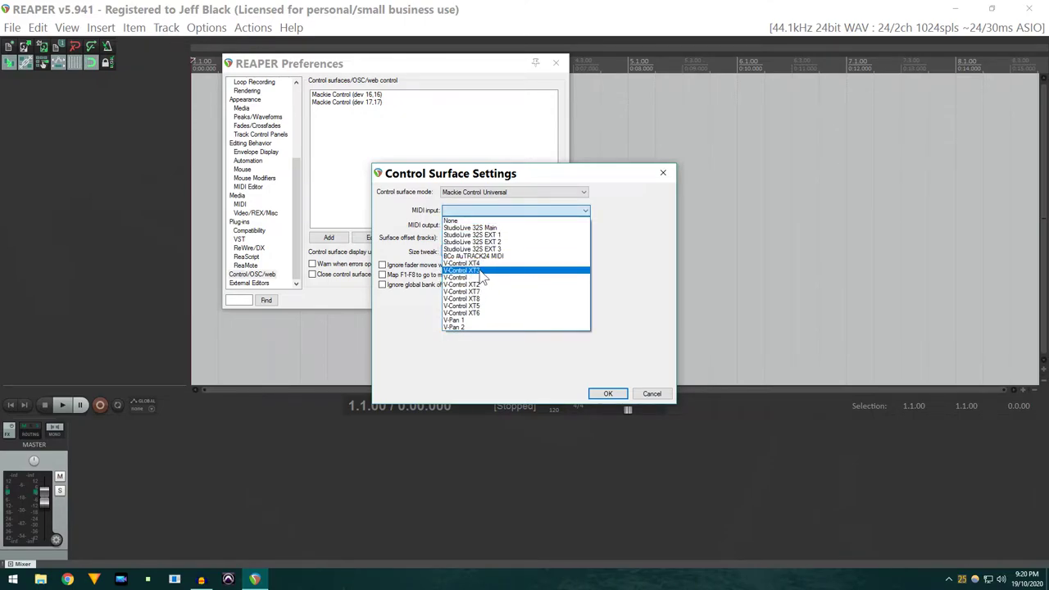
left_click(480, 272)
left_click(480, 226)
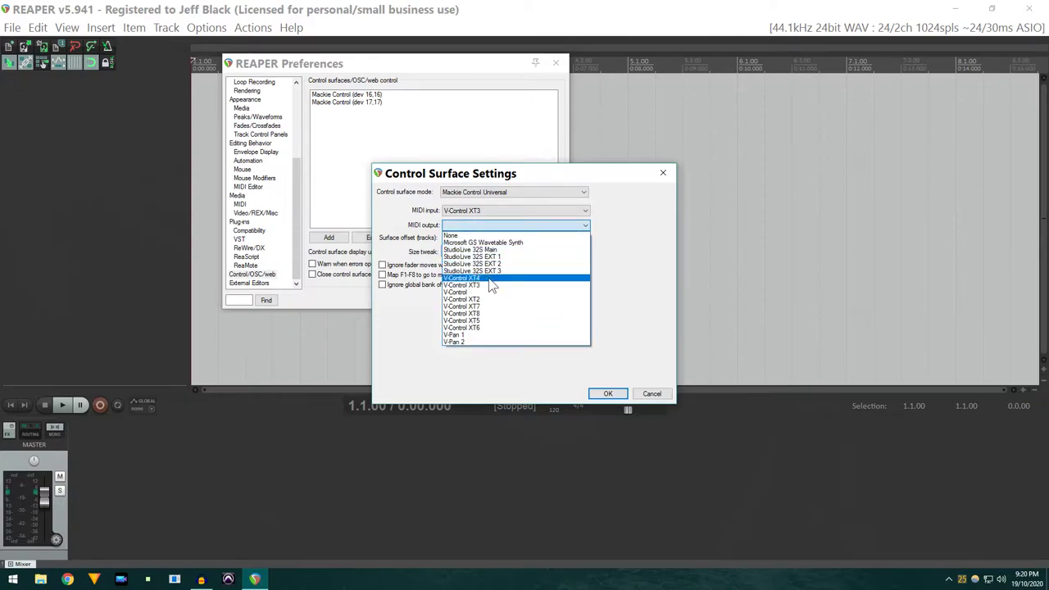
left_click(490, 285)
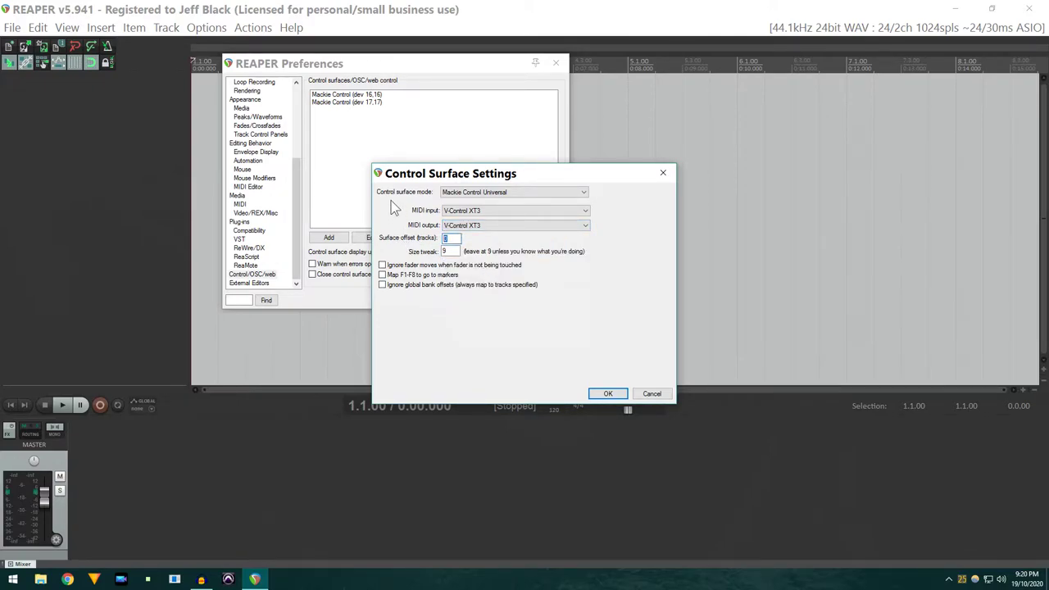
type("17")
left_click(610, 395)
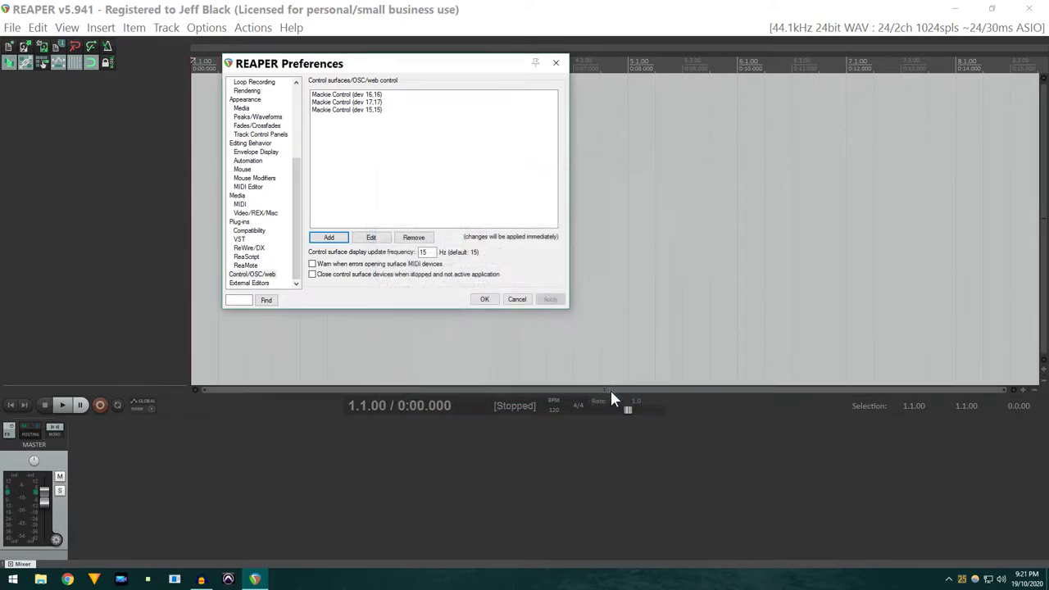
Accept the REAPER preferences and close the program without saving the project
left_click(484, 300)
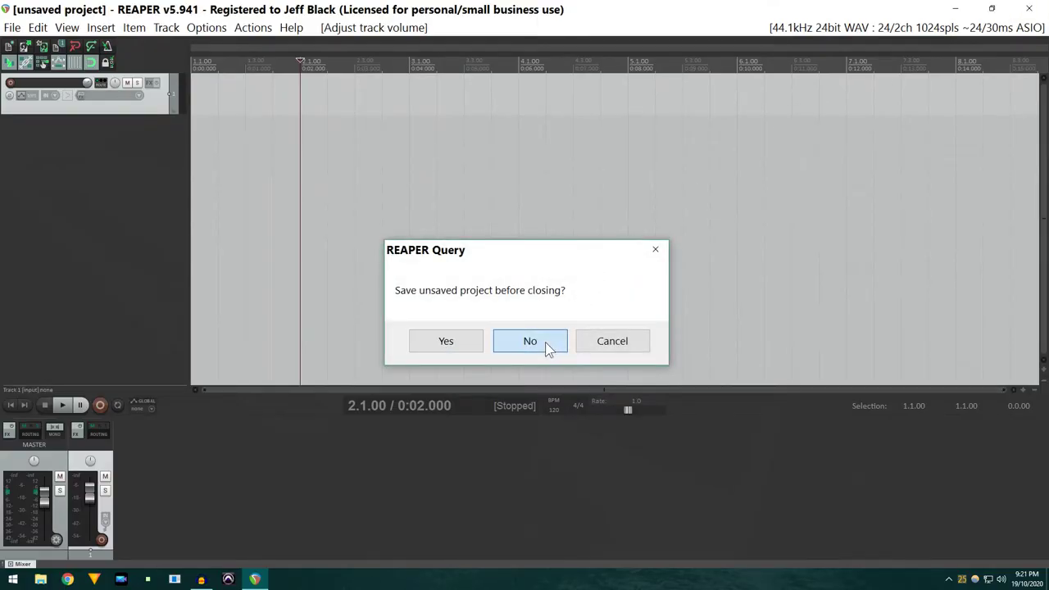
left_click(544, 344)
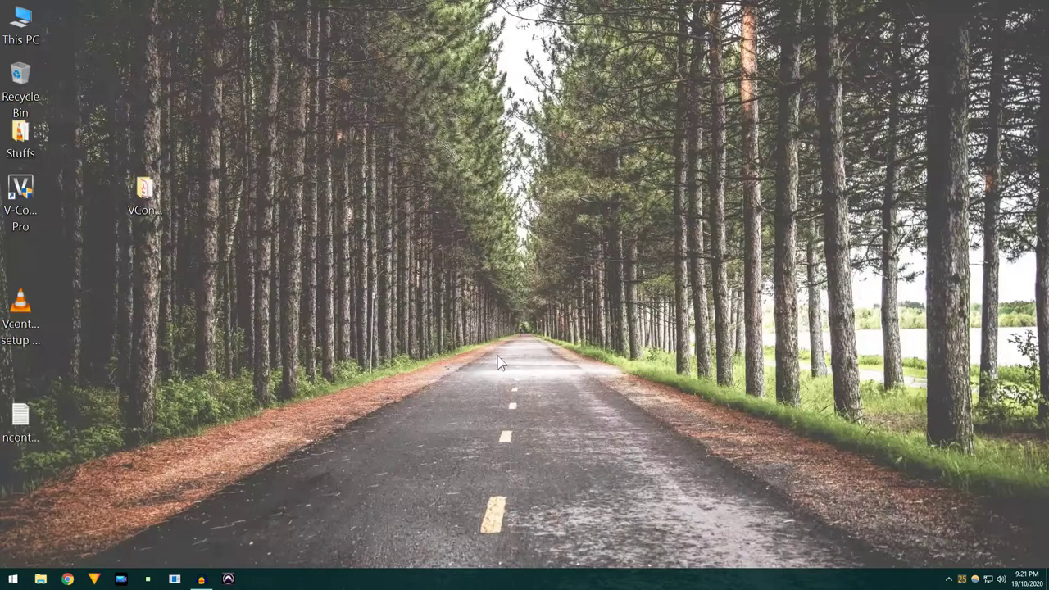
left_click(12, 579)
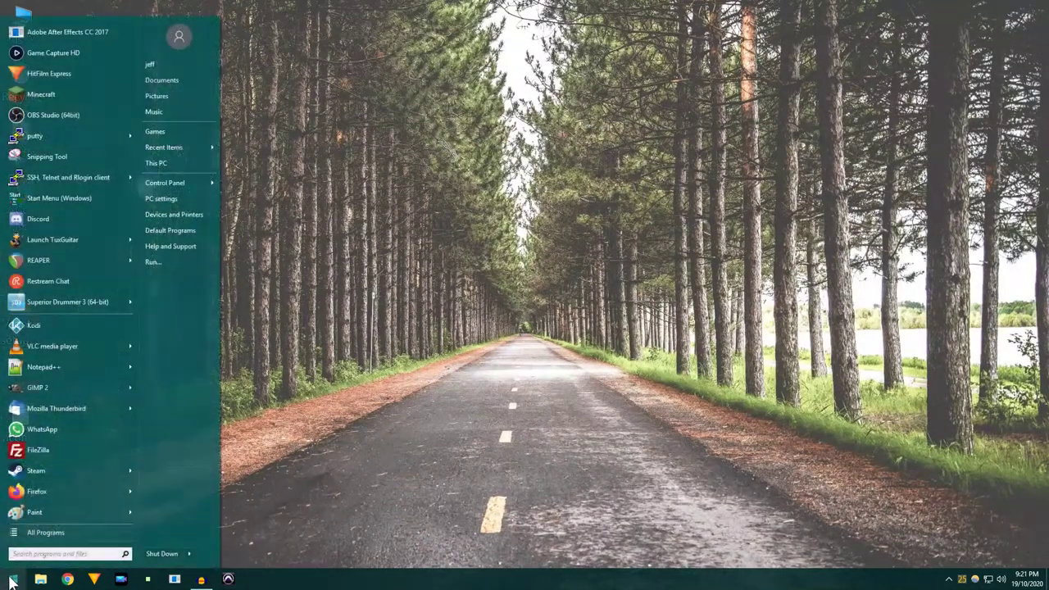
left_click(479, 393)
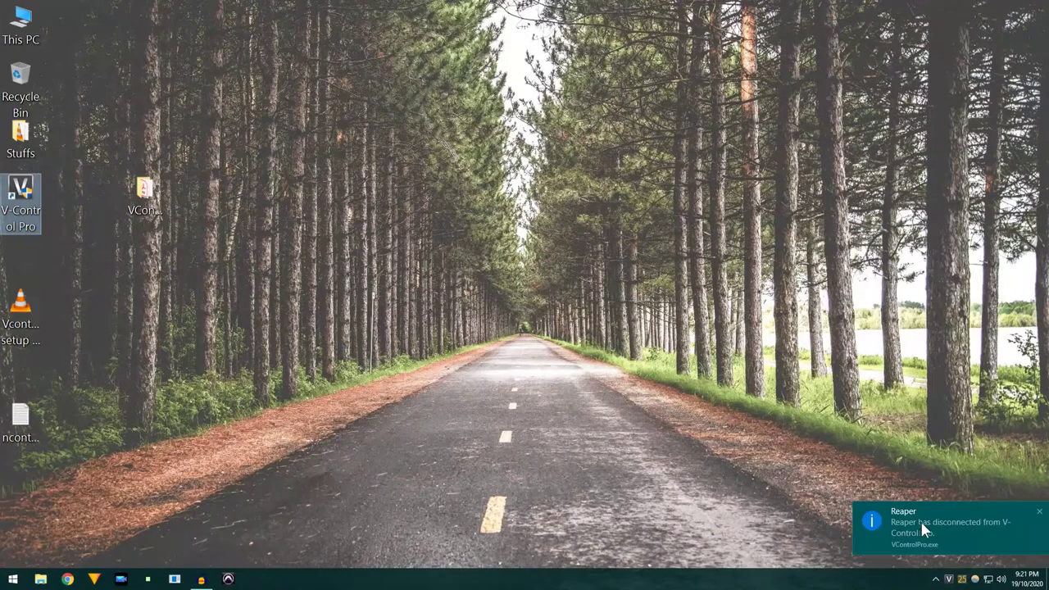
right_click(950, 579)
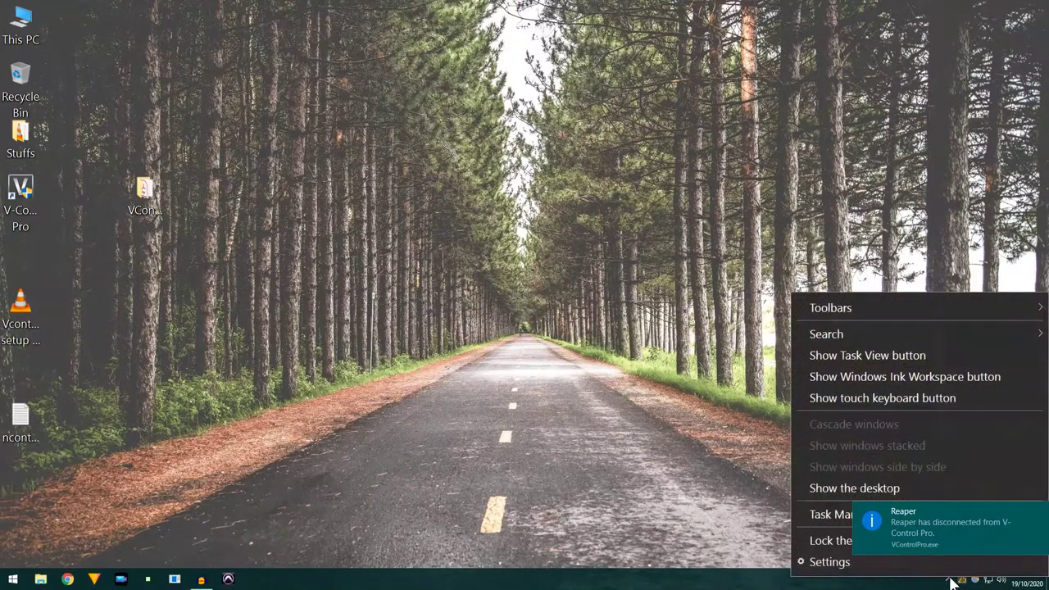
left_click(793, 500)
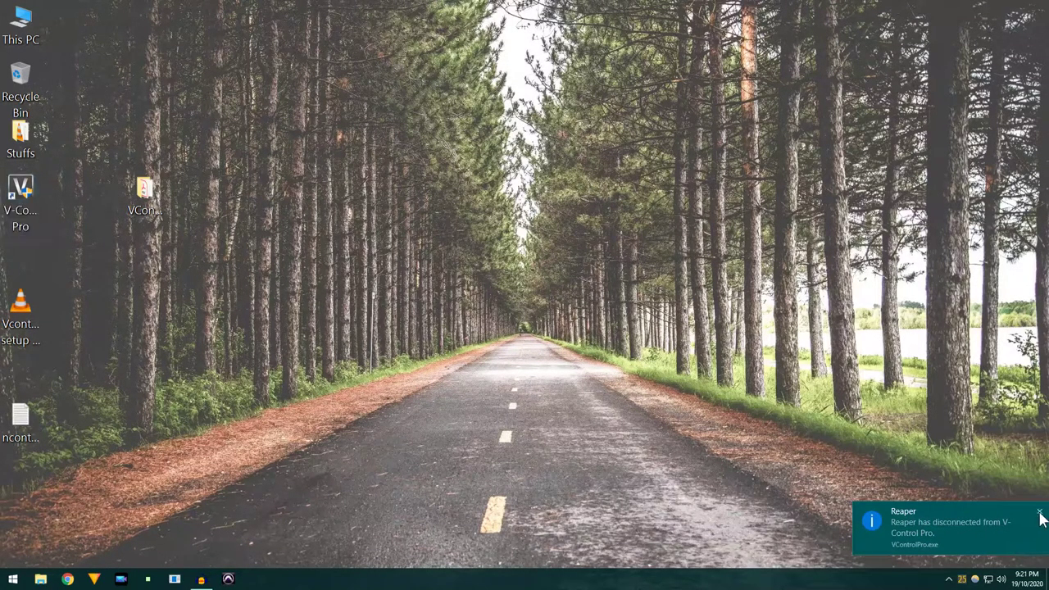
Open V-Control Pro and examine the mapping and assignments of the CNTRL|2 setup under Reaper, closing its window when done
left_click(949, 579)
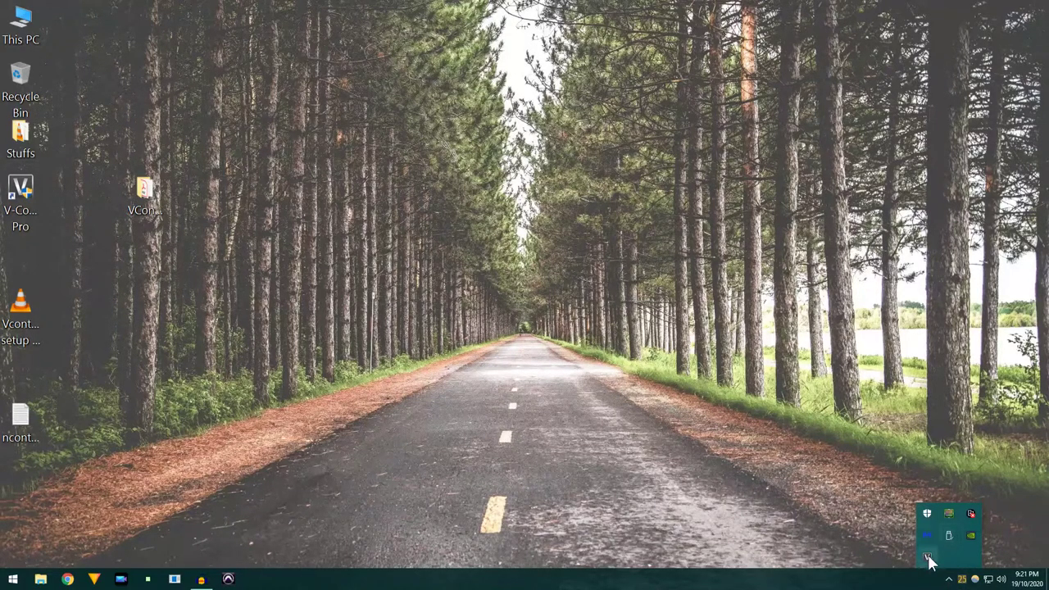
right_click(927, 557)
left_click(930, 473)
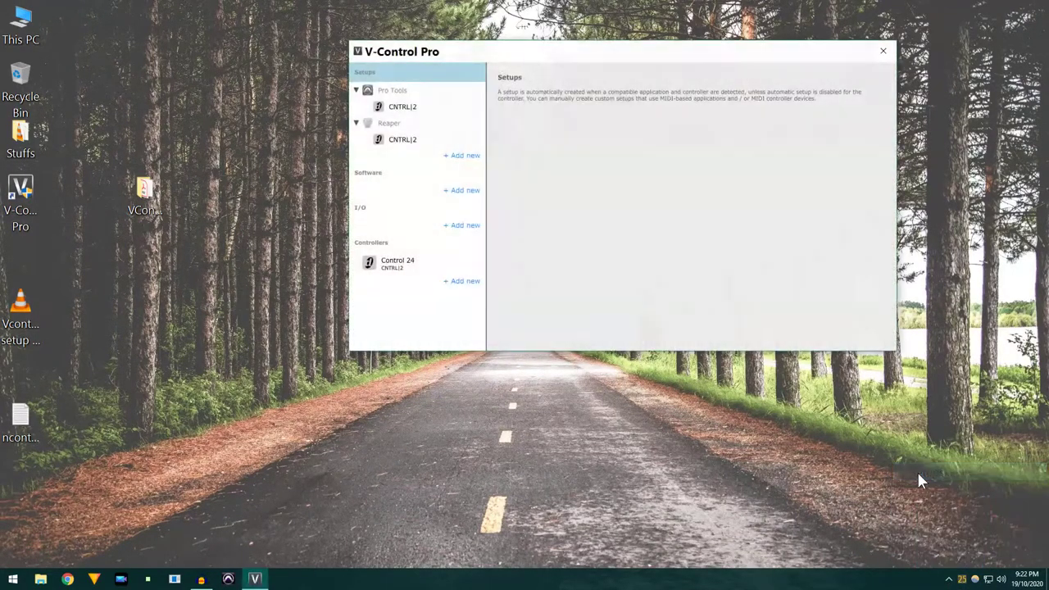
left_click(397, 141)
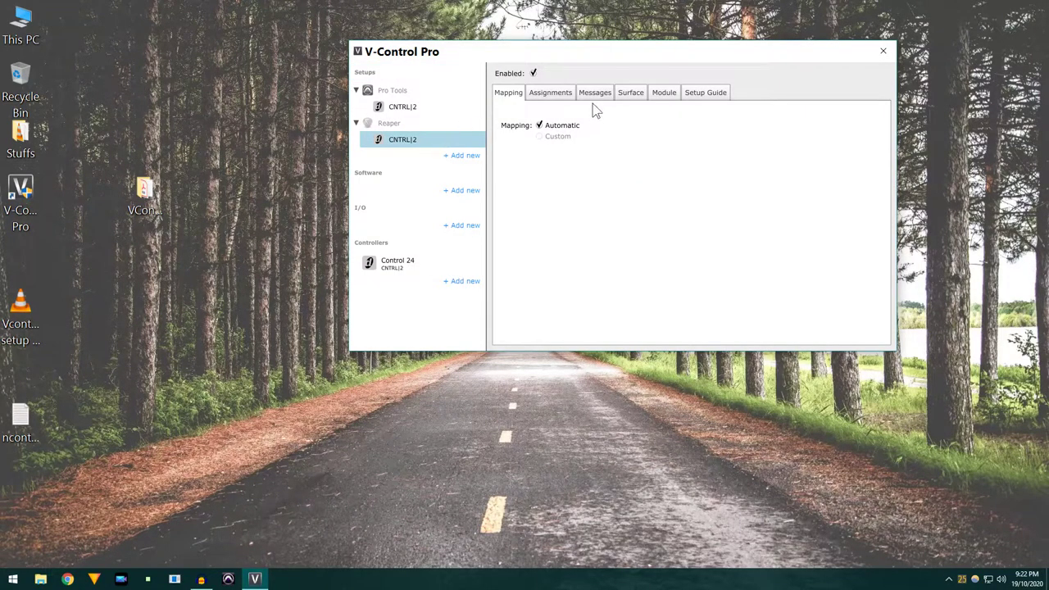
left_click(549, 94)
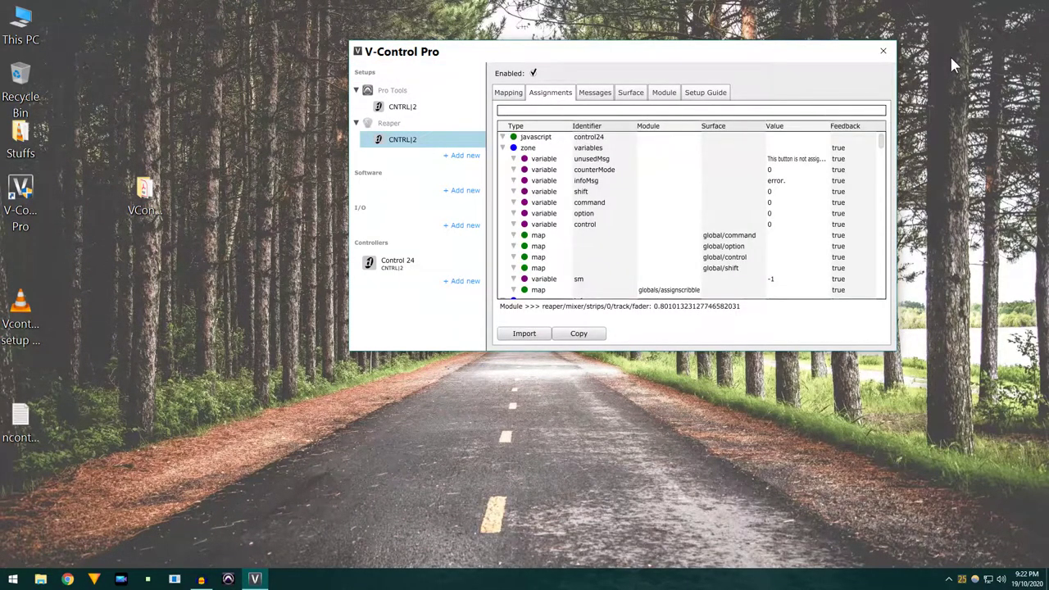
left_click(883, 51)
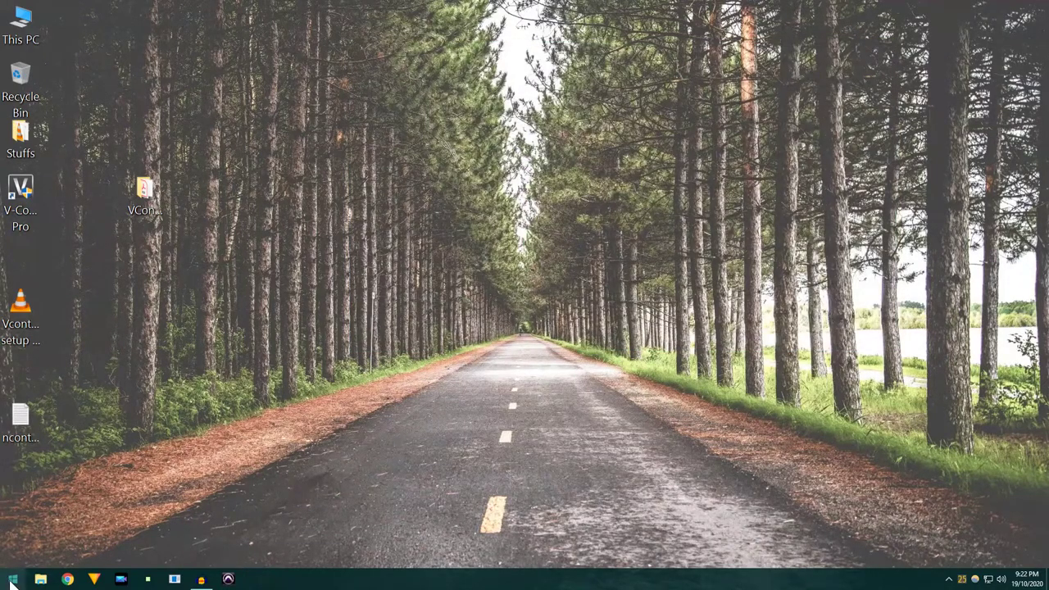
Start REAPER and add 13 tracks to the empty project
left_click(12, 579)
left_click(43, 260)
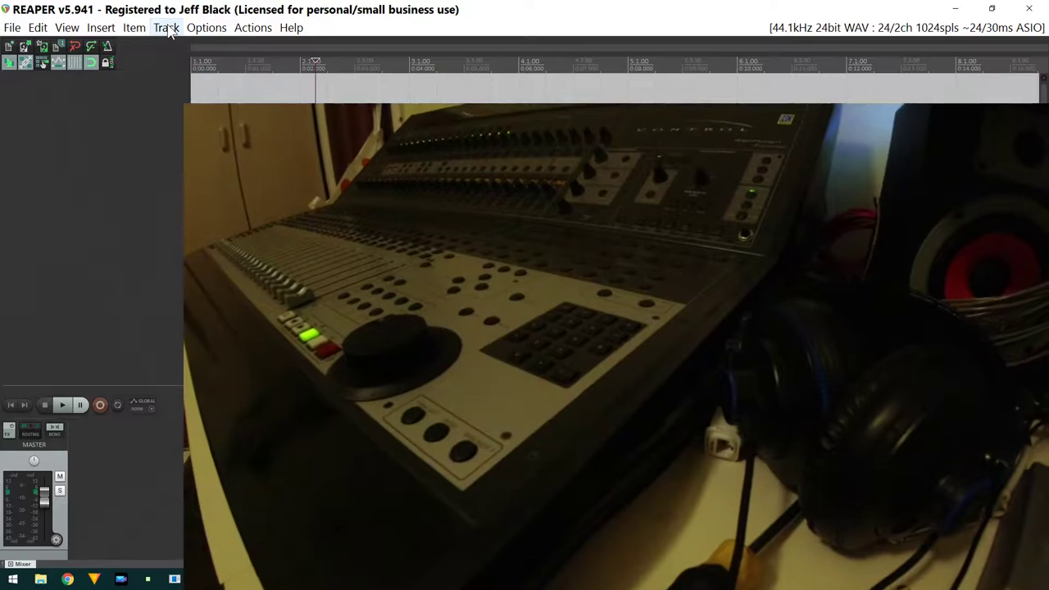
key("ctrl+t")
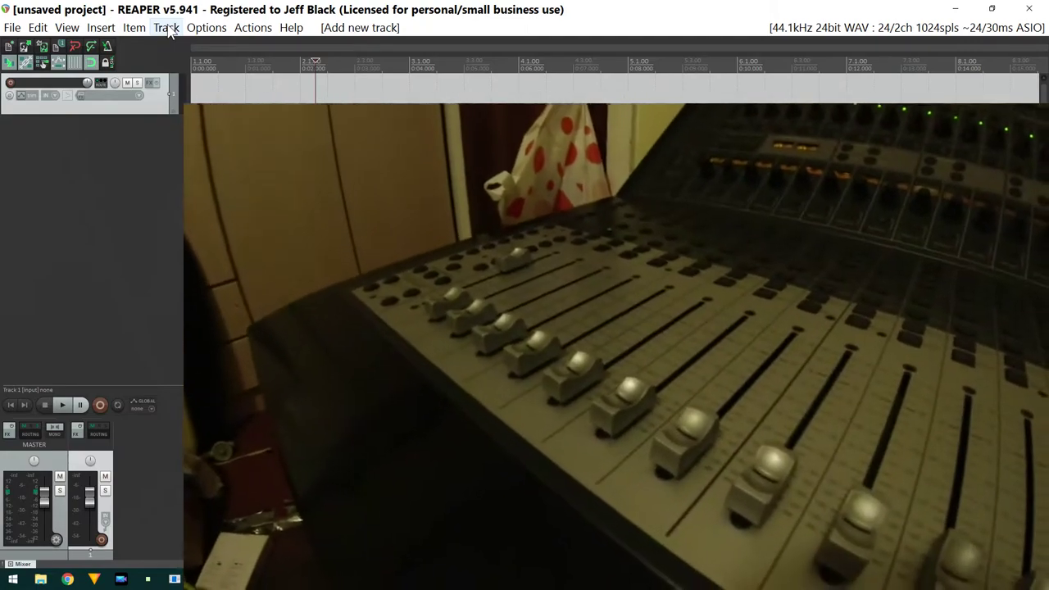
key("ctrl+t")
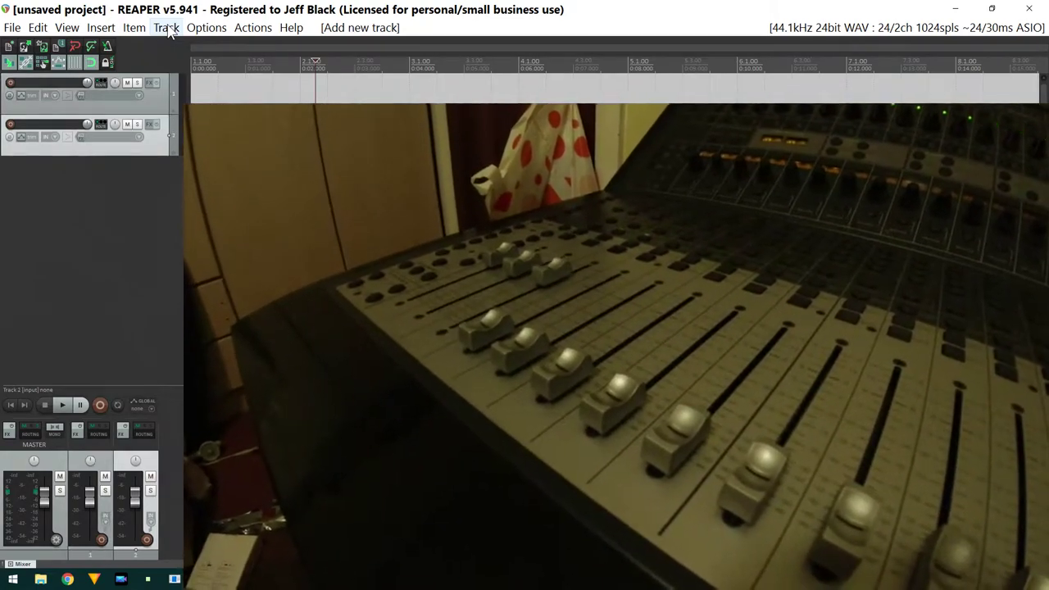
key("ctrl+t")
key("ctrl+t")
key("ctrl+t")
key("ctrl+t")
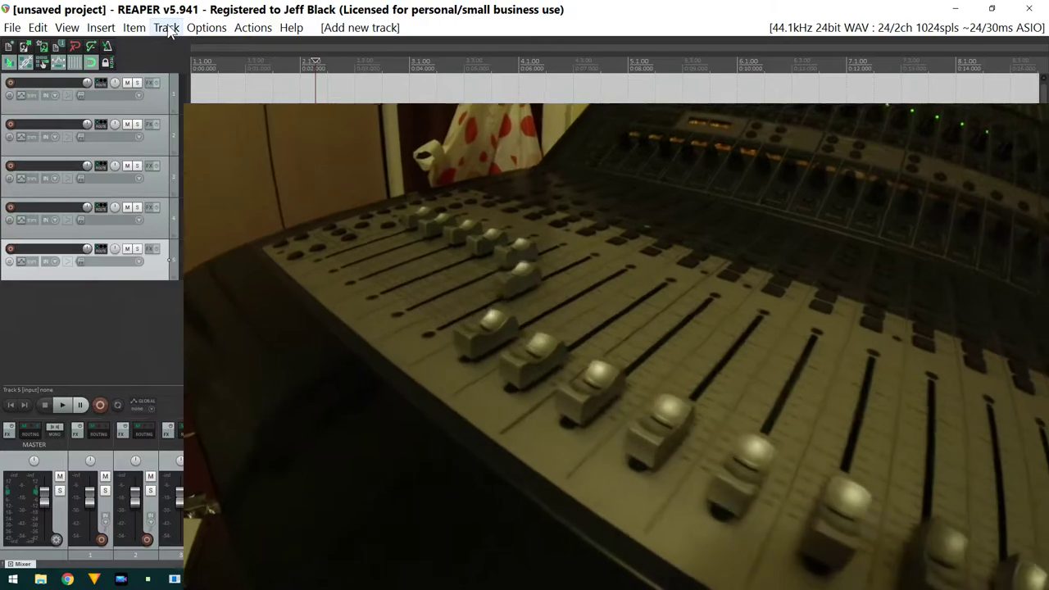
key("ctrl+t")
key("ctrl+t")
key("ctrl+t")
key("ctrl+t")
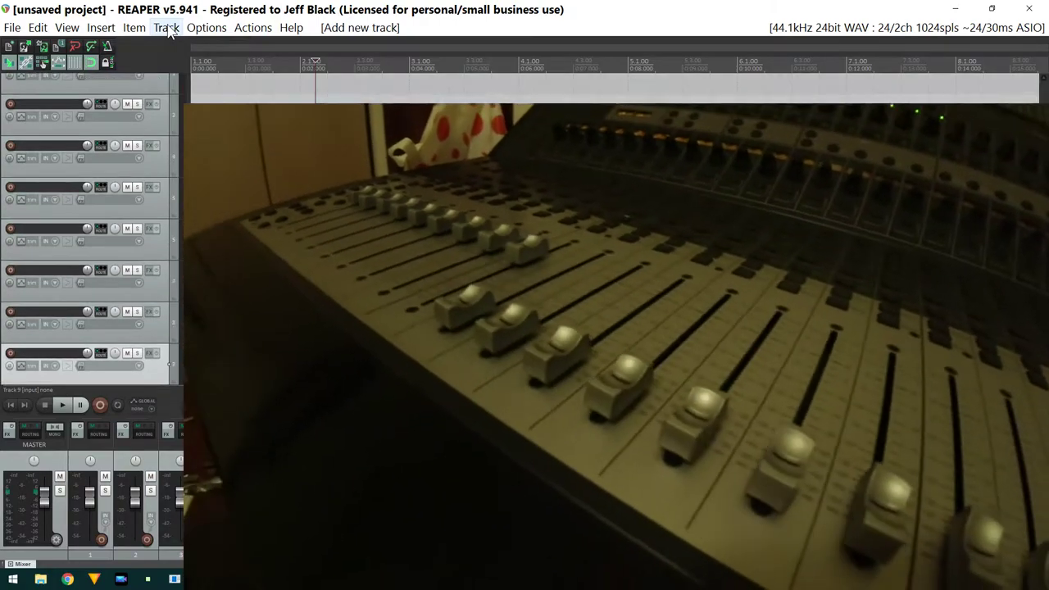
key("ctrl+t")
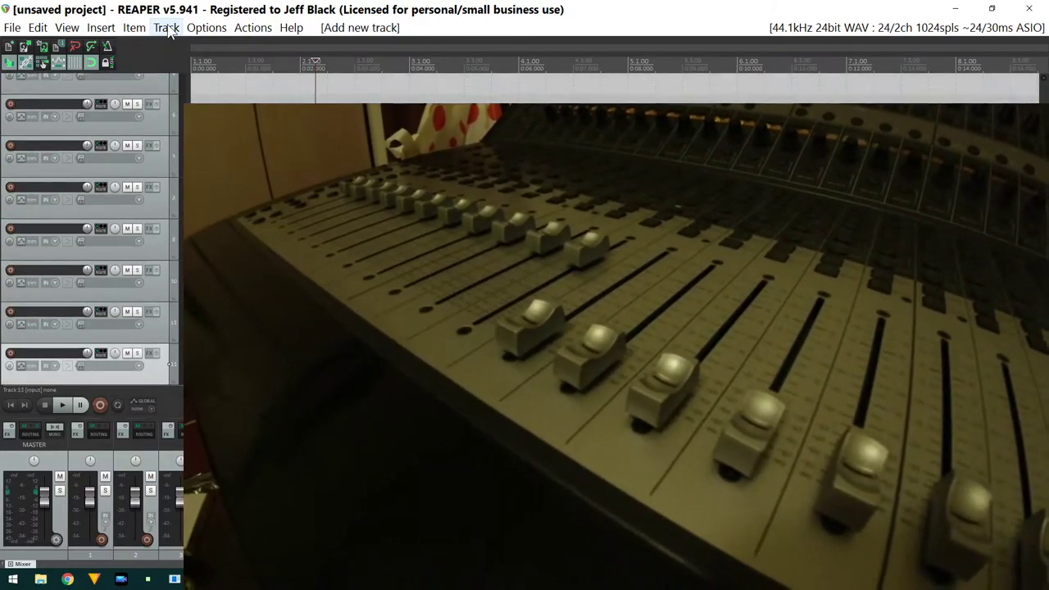
key("ctrl+t")
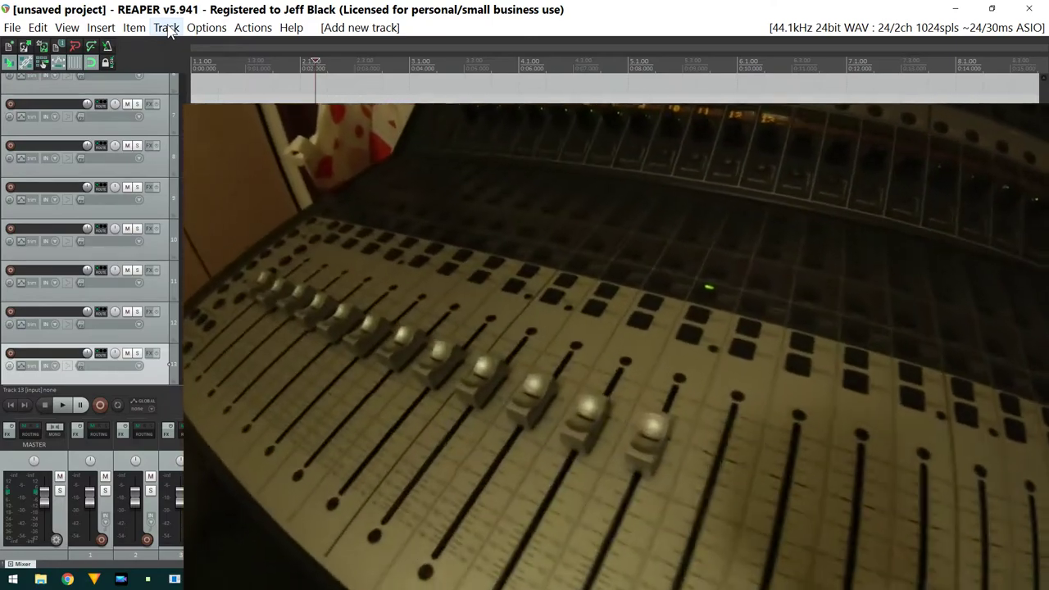
Reduce the project to ten tracks by undoing recent additions and adding one back, and adjust the first track's volume fader
key("ctrl+z")
key("ctrl+z")
key("ctrl+z")
key("ctrl+z")
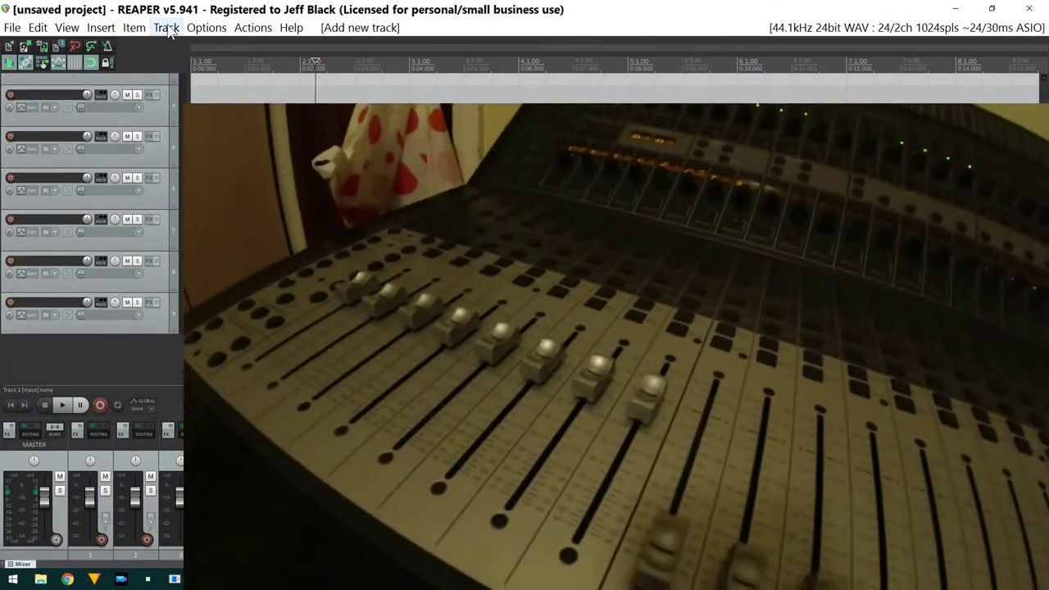
key("ctrl+t")
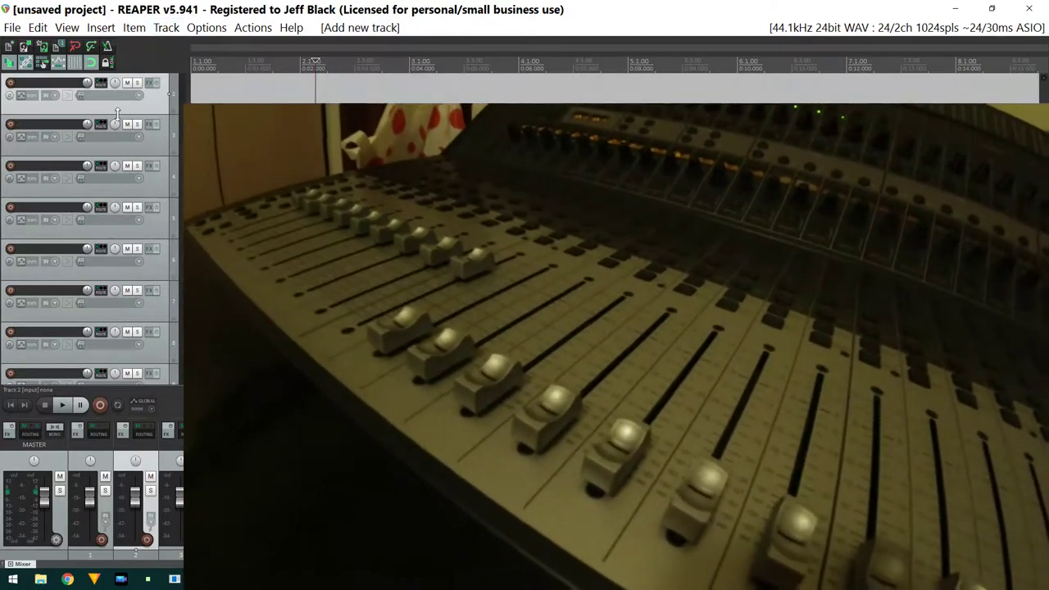
mouse_move(96, 512)
left_mouse_down()
mouse_move(103, 543)
mouse_move(104, 469)
mouse_move(98, 505)
left_mouse_up()
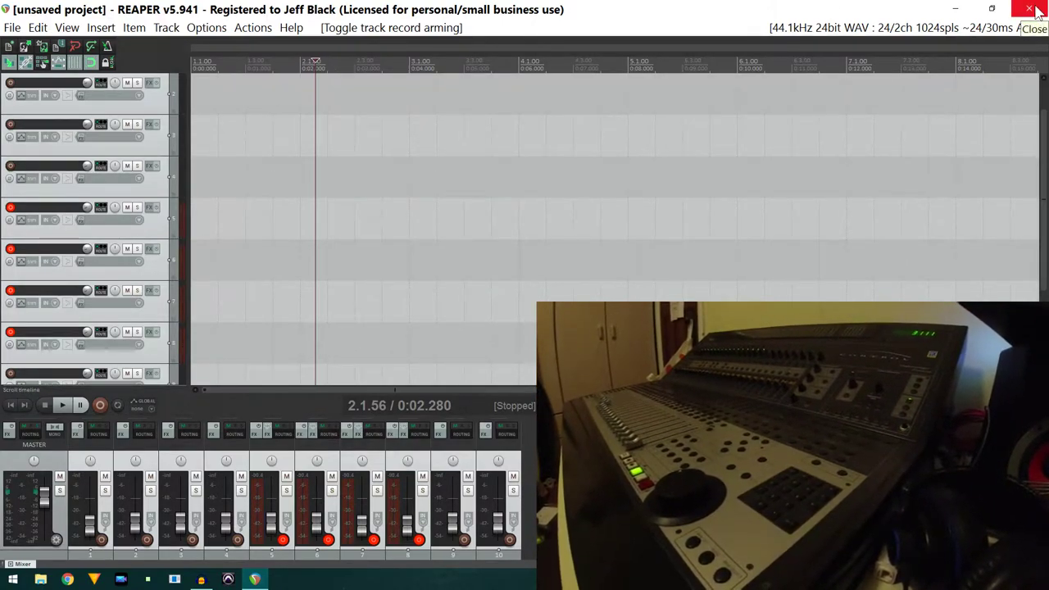
Open the control surface preferences and review the settings of the Mackie Control surface listed as dev 17,17
left_click(212, 28)
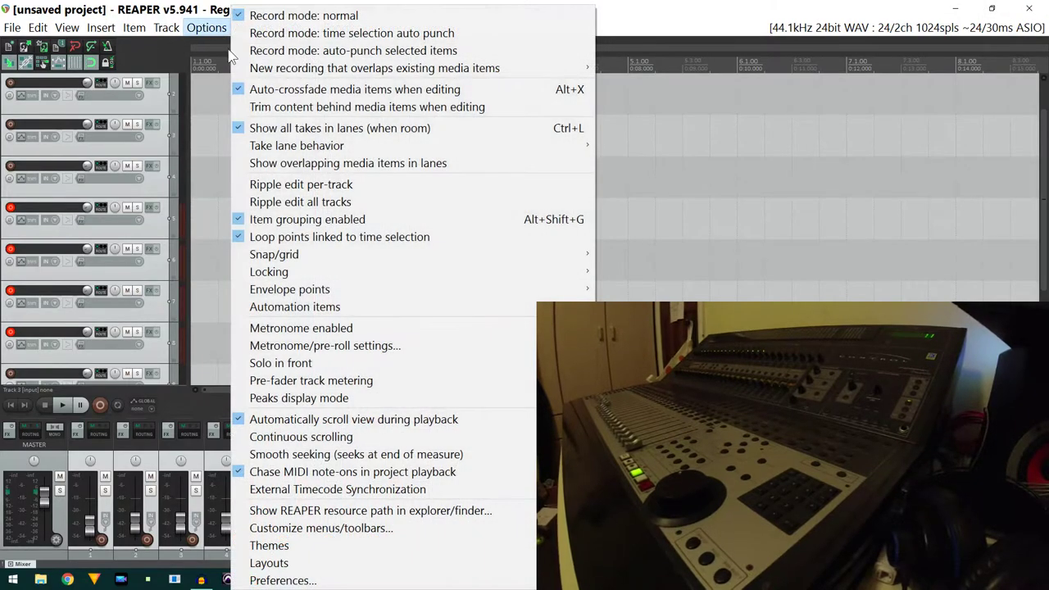
left_click(283, 579)
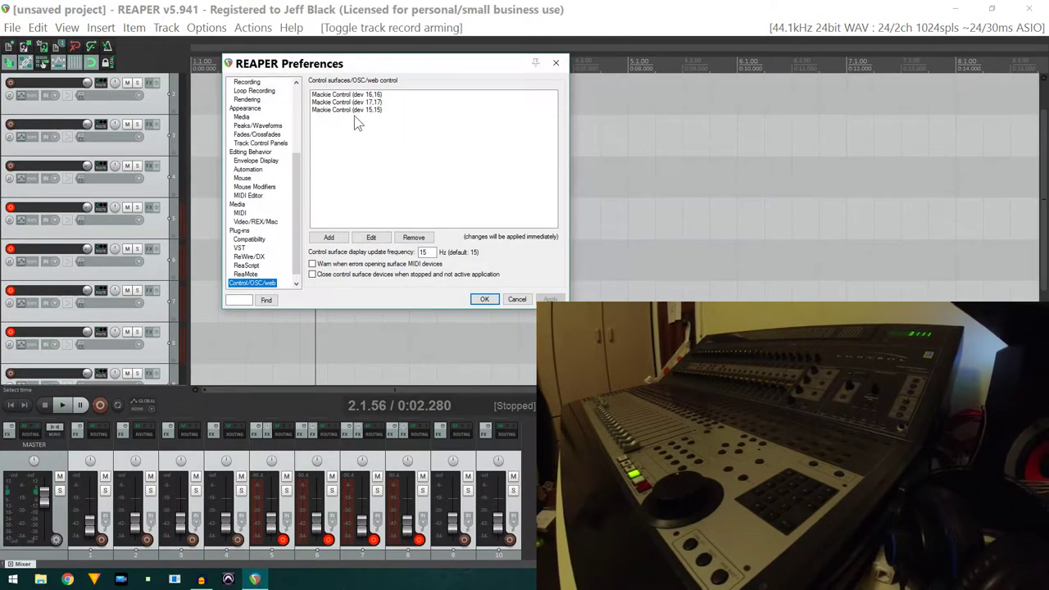
left_click(354, 102)
left_click(374, 237)
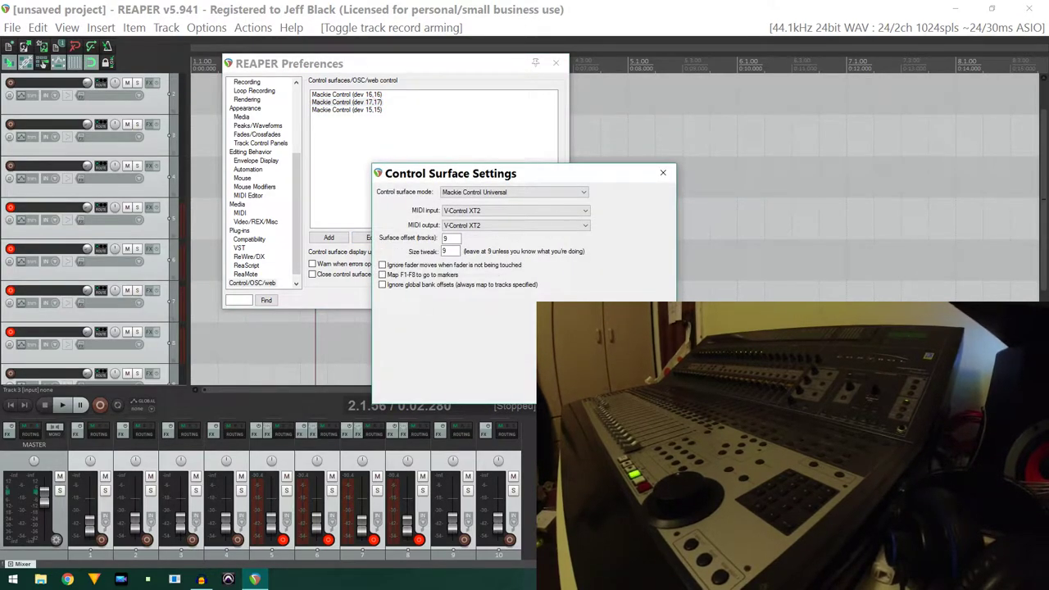
left_click(613, 393)
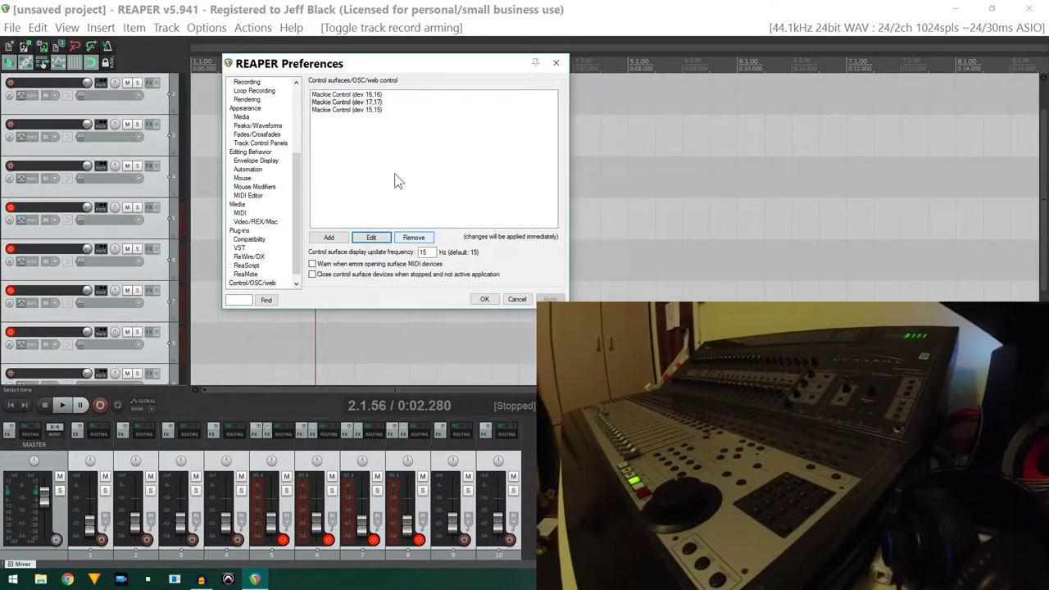
Remove the extra Mackie Control surfaces, starting with dev 17,17, and accept the preferences
left_click(377, 103)
left_click(414, 238)
left_click(414, 238)
left_click(484, 300)
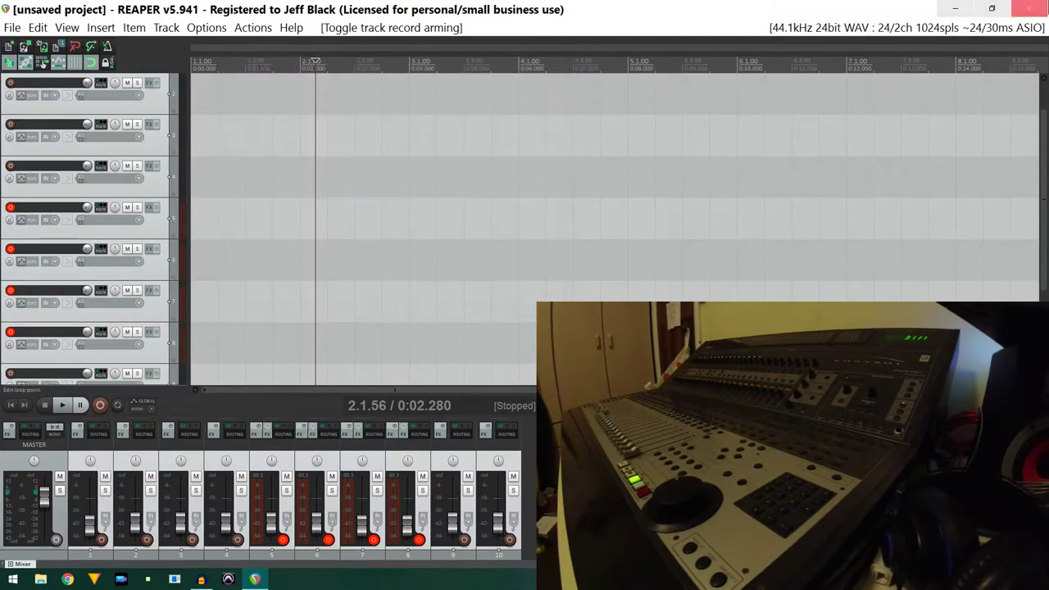
Close REAPER without saving the project and start it again
left_click(1029, 8)
left_click(510, 342)
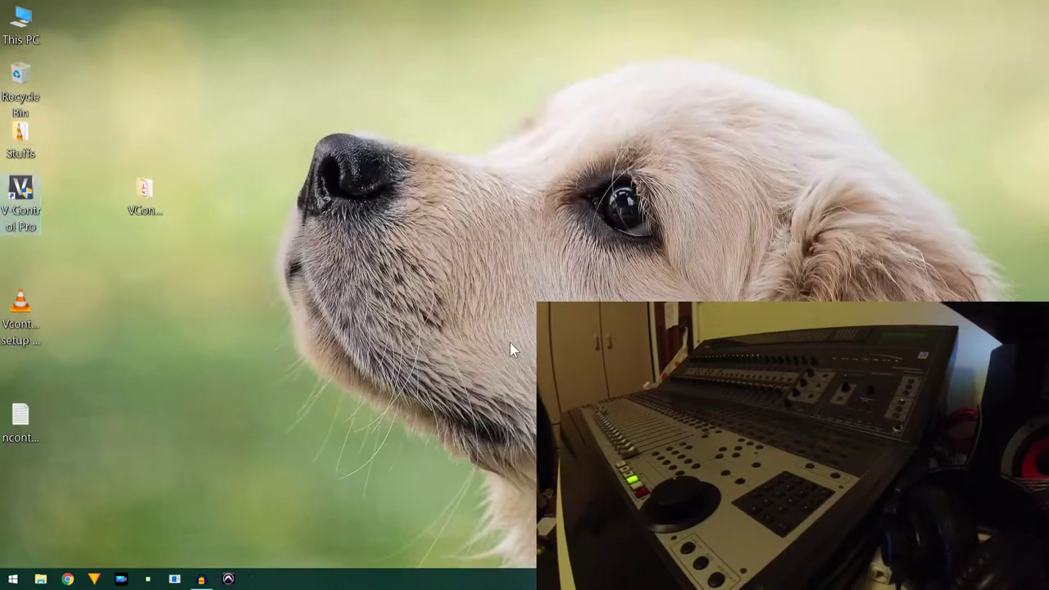
left_click(12, 582)
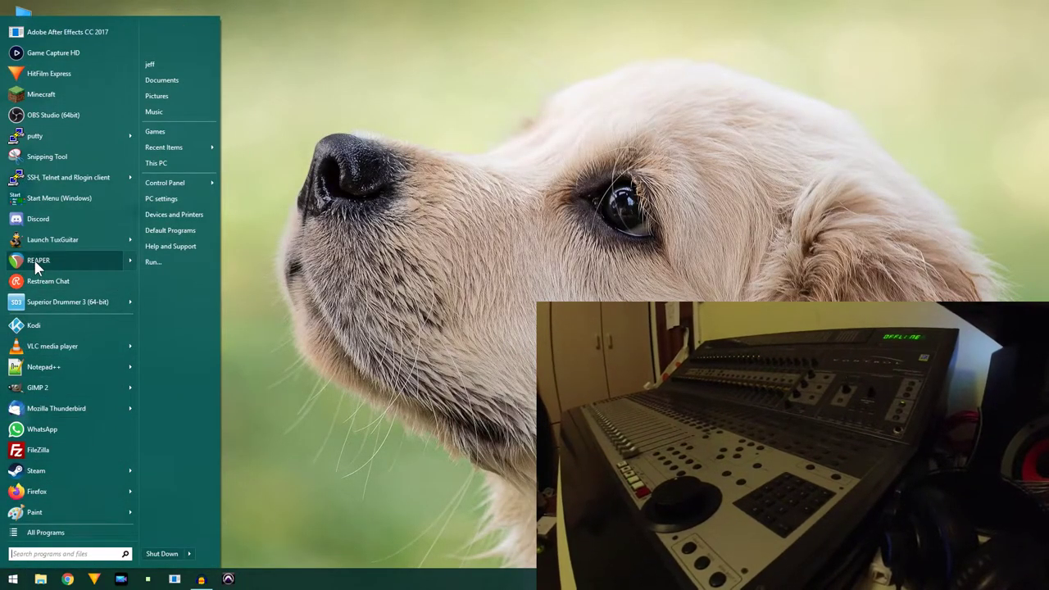
mouse_move(34, 259)
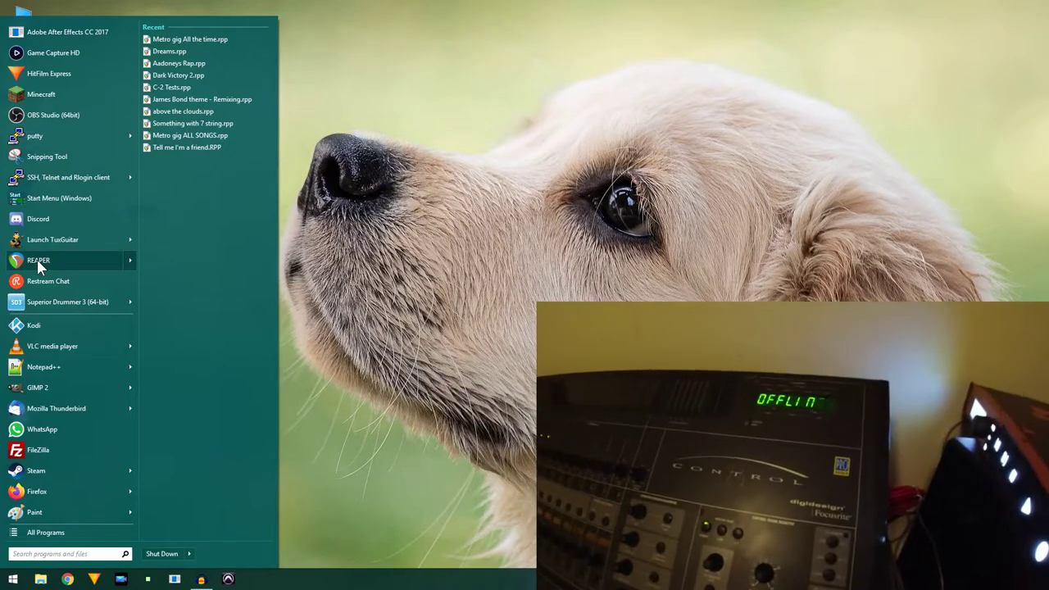
left_click(37, 259)
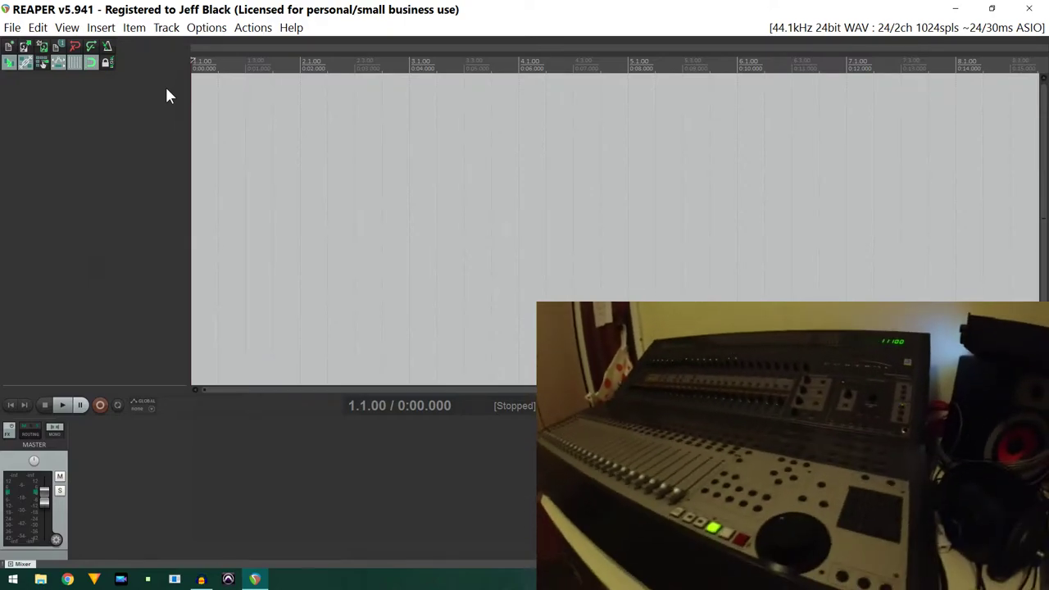
Add nine tracks to the new empty project to test the control surface's channel assignment
double_click(167, 96)
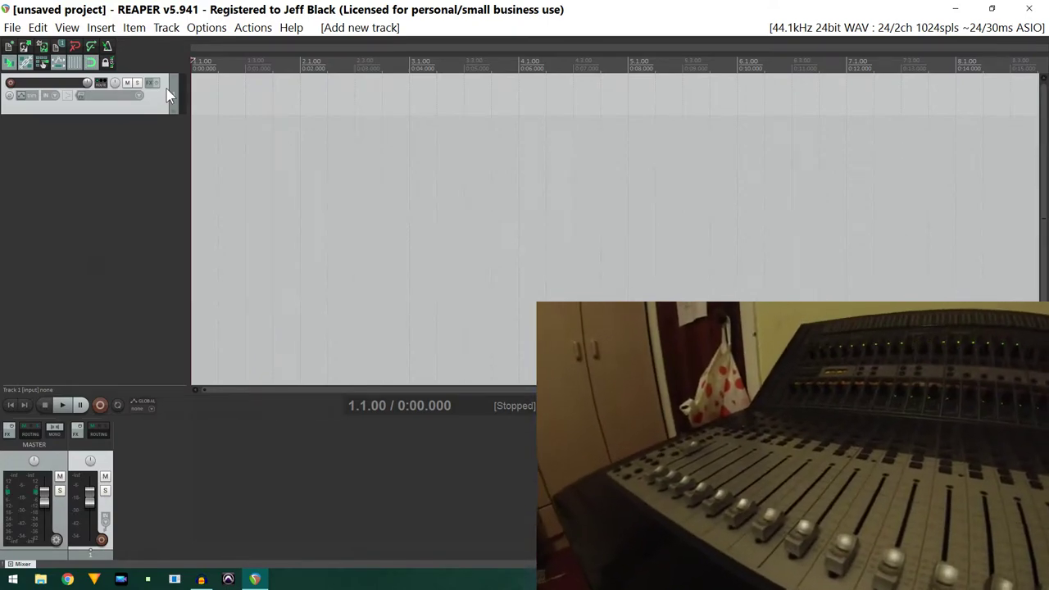
key("ctrl+t")
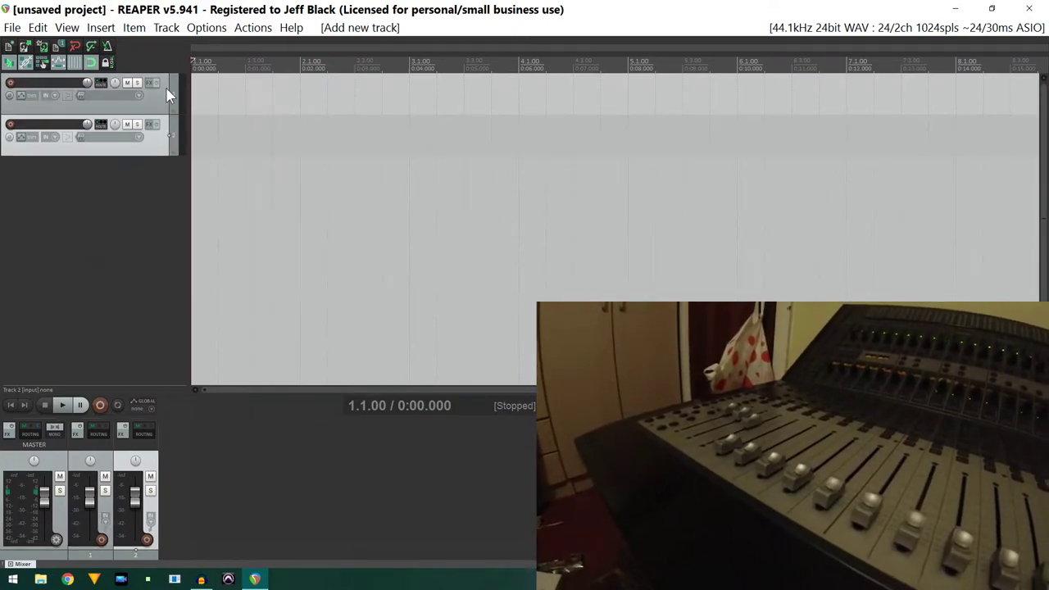
key("ctrl+t")
key("ctrl+t")
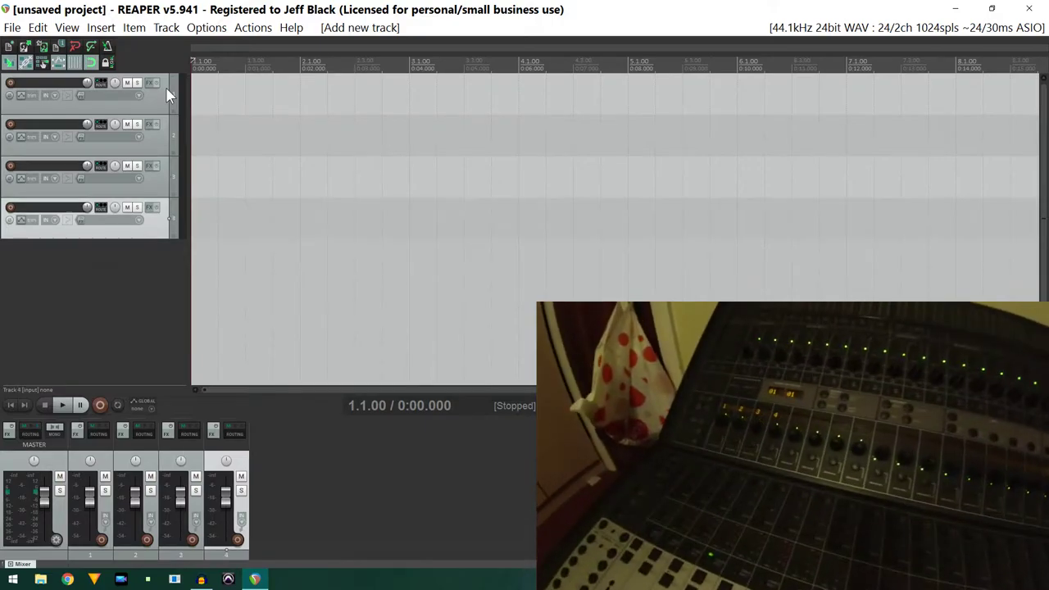
key("ctrl+t")
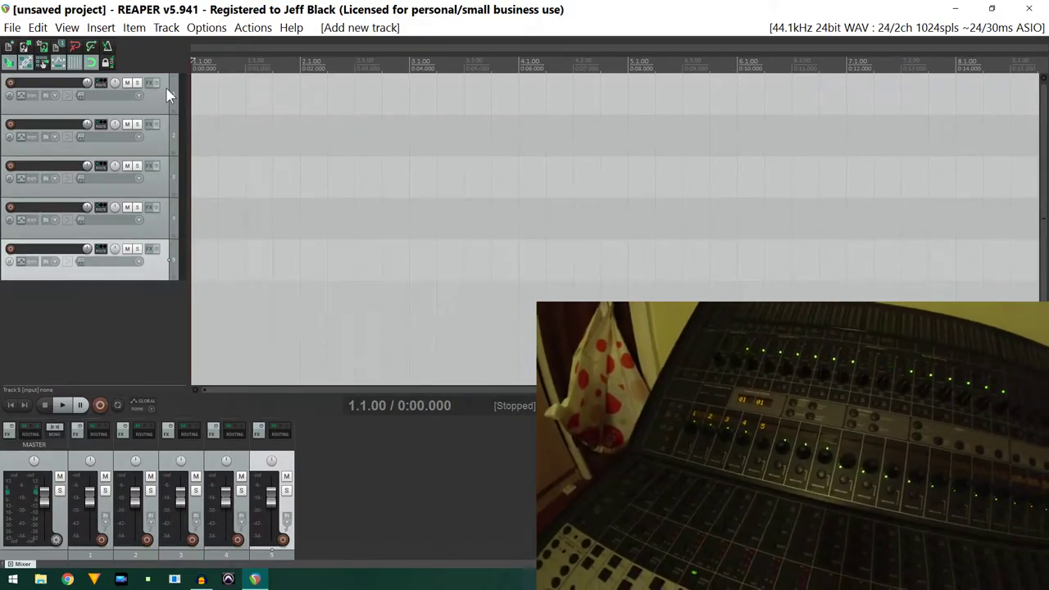
key("ctrl+t")
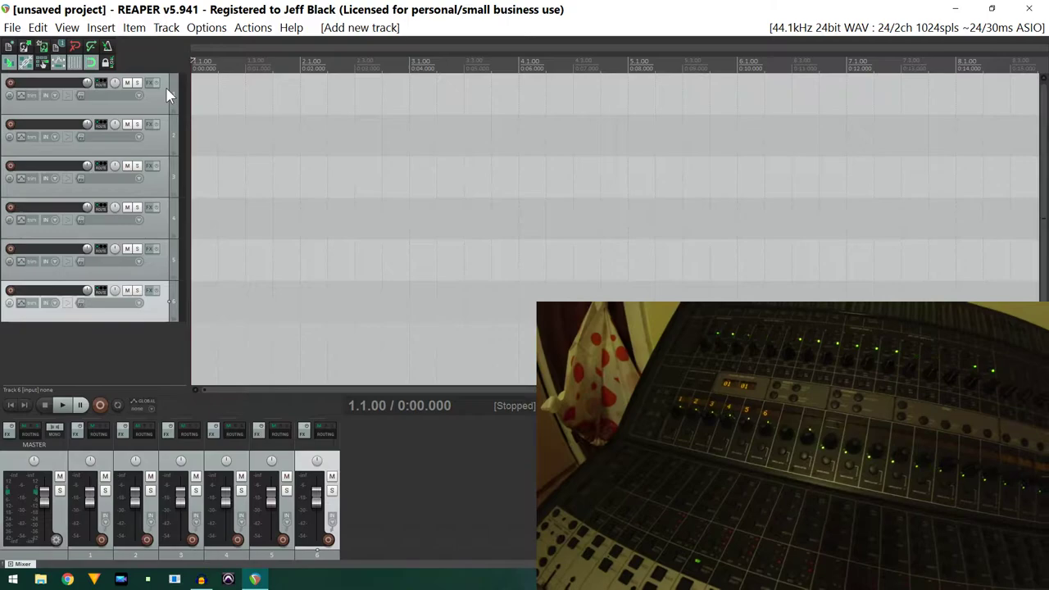
key("ctrl+t")
key("ctrl+t")
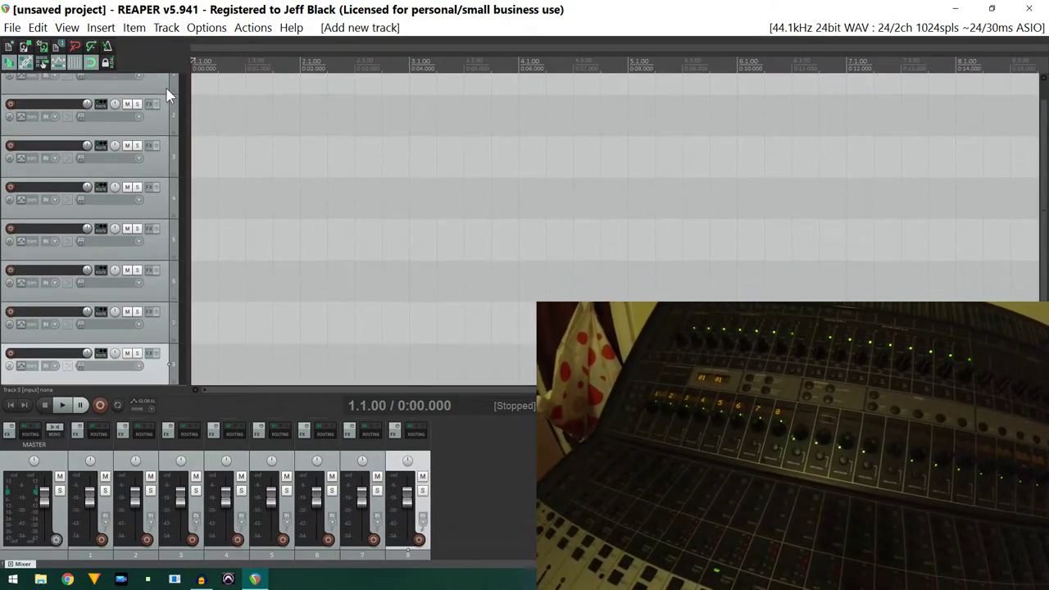
key("ctrl+t")
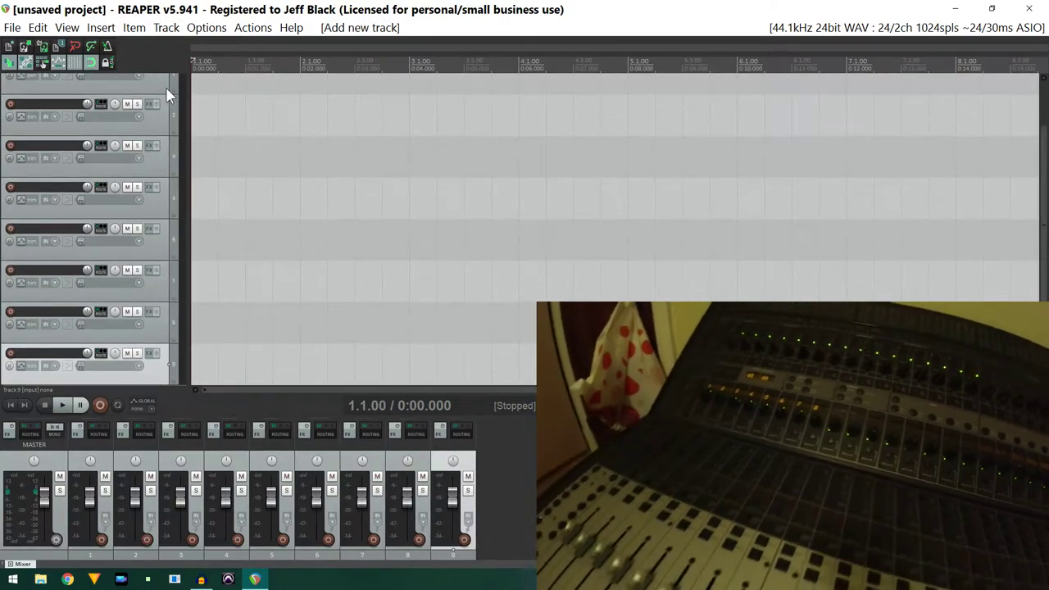
Add a tenth track to the project
key("ctrl+t")
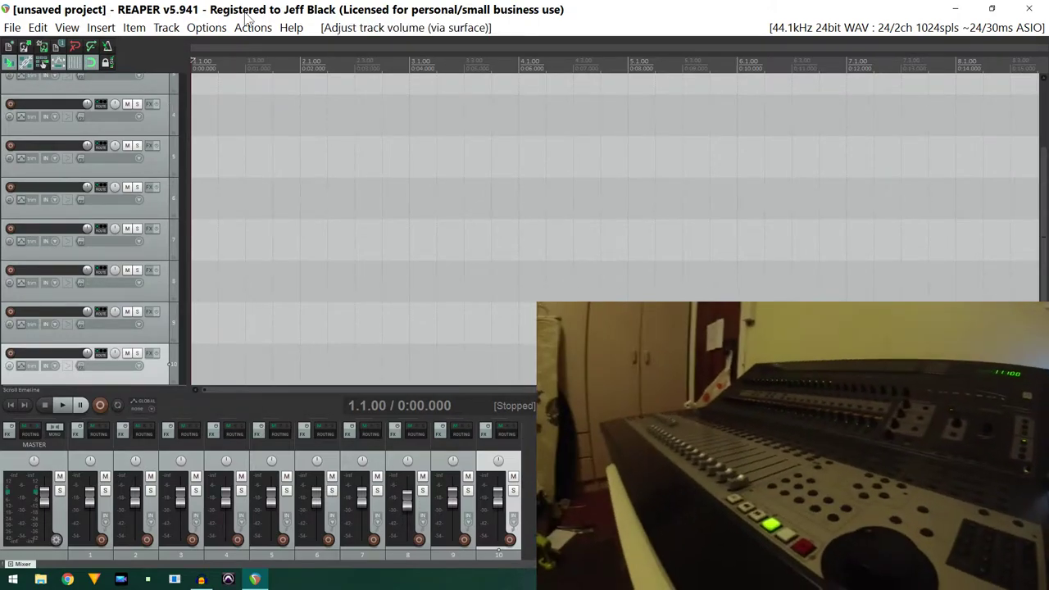
Add a Mackie Control Universal surface in the preferences with V-Control XT2 as MIDI input and output and a surface offset of 8 tracks
left_click(206, 27)
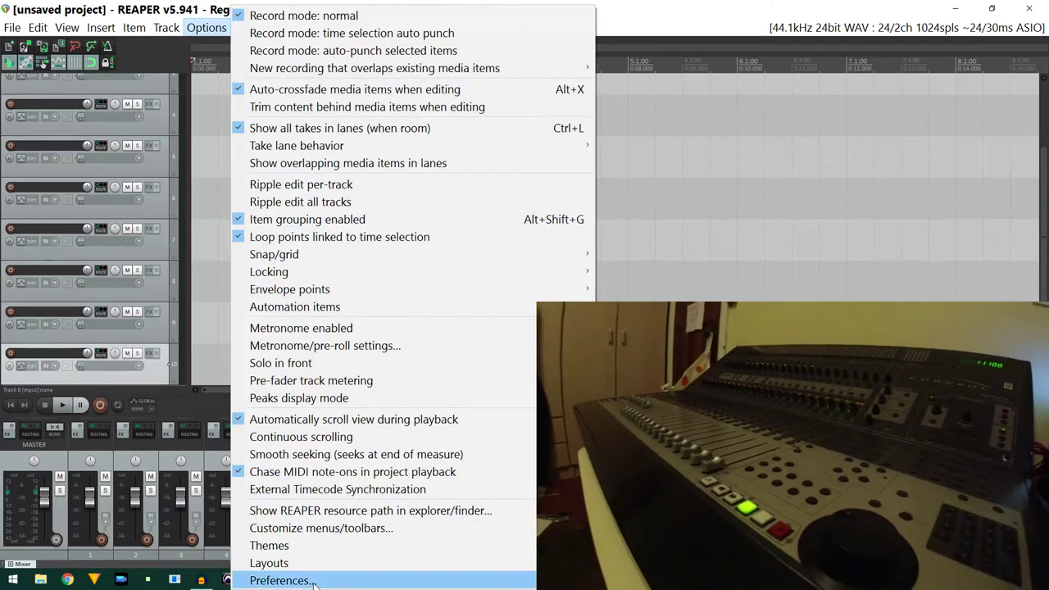
left_click(283, 580)
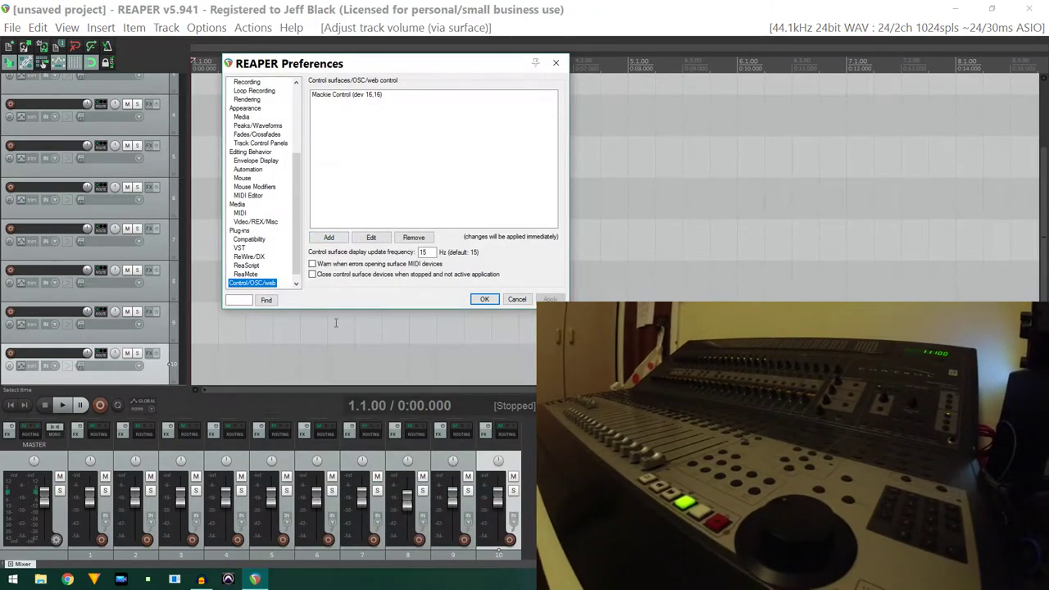
left_click(327, 237)
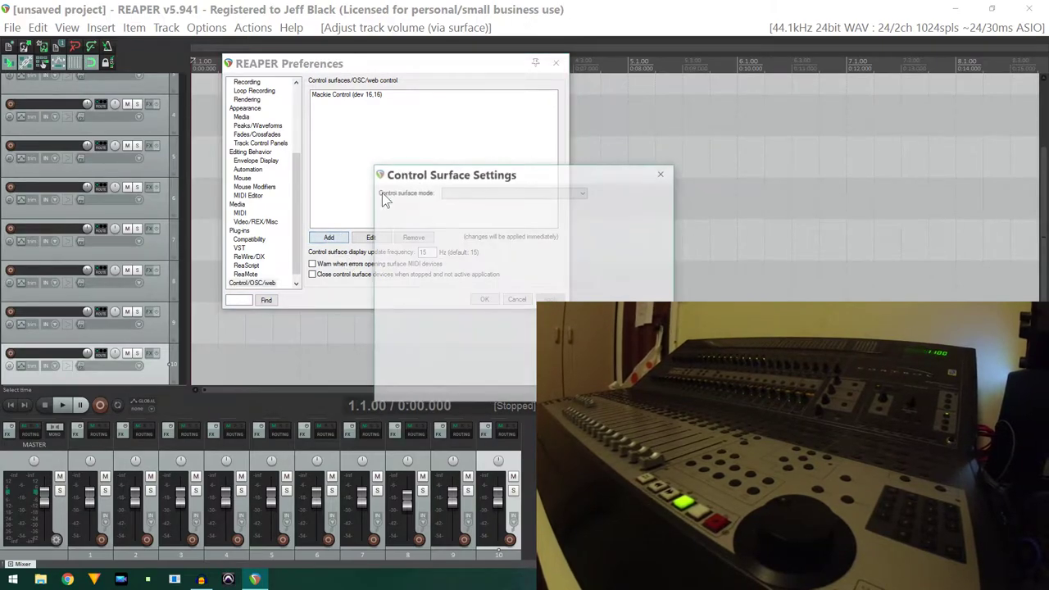
left_click(466, 193)
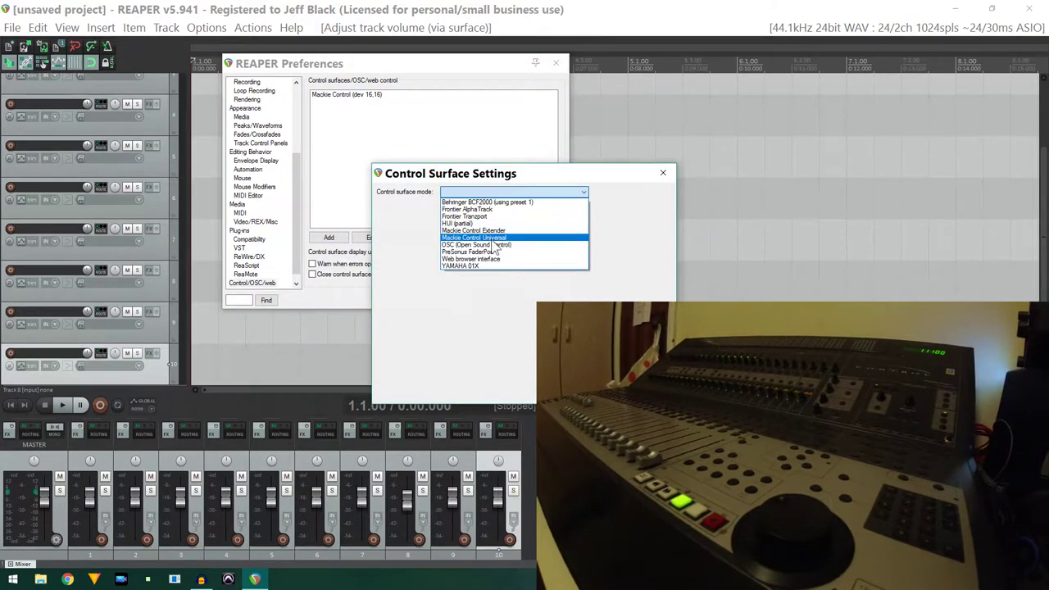
left_click(493, 238)
left_click(502, 210)
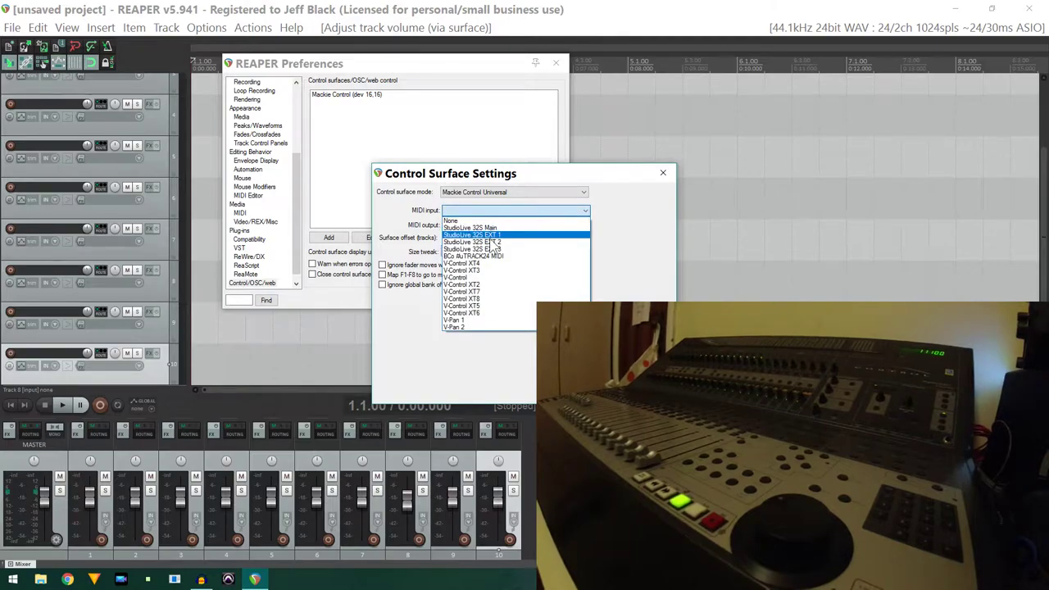
left_click(496, 284)
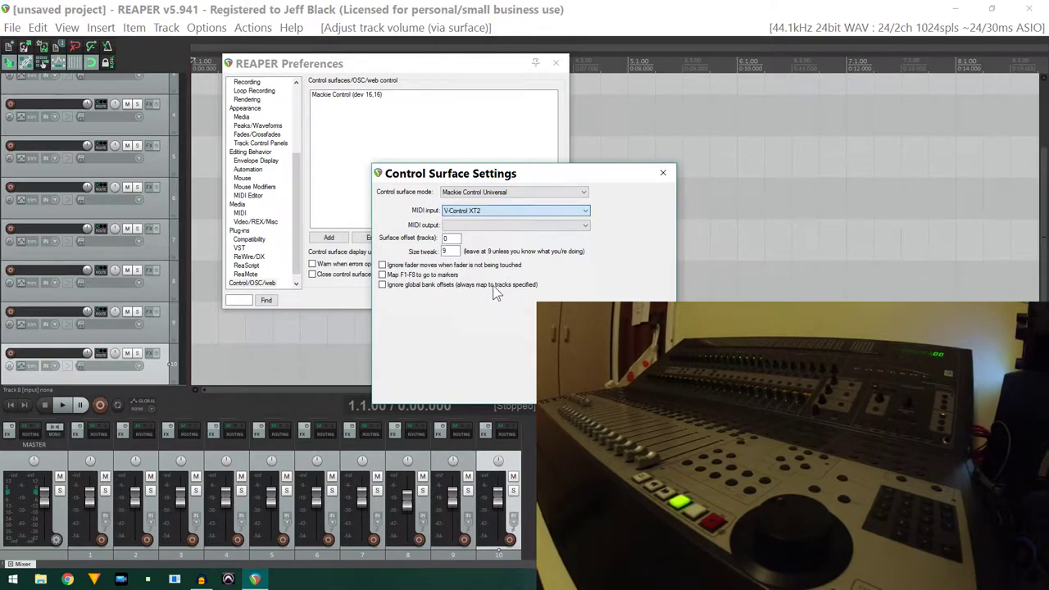
left_click(488, 225)
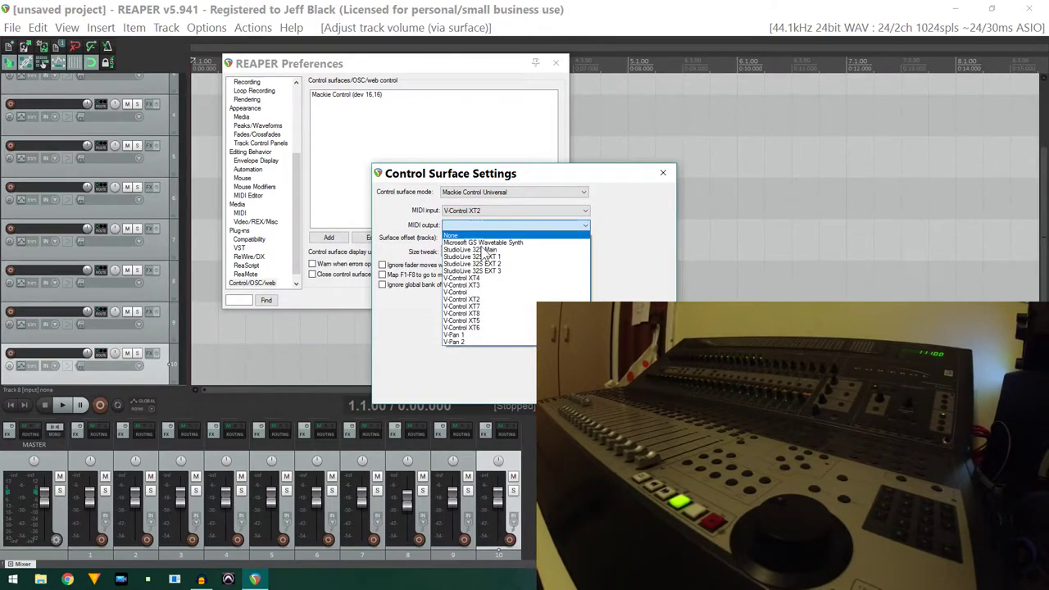
left_click(491, 301)
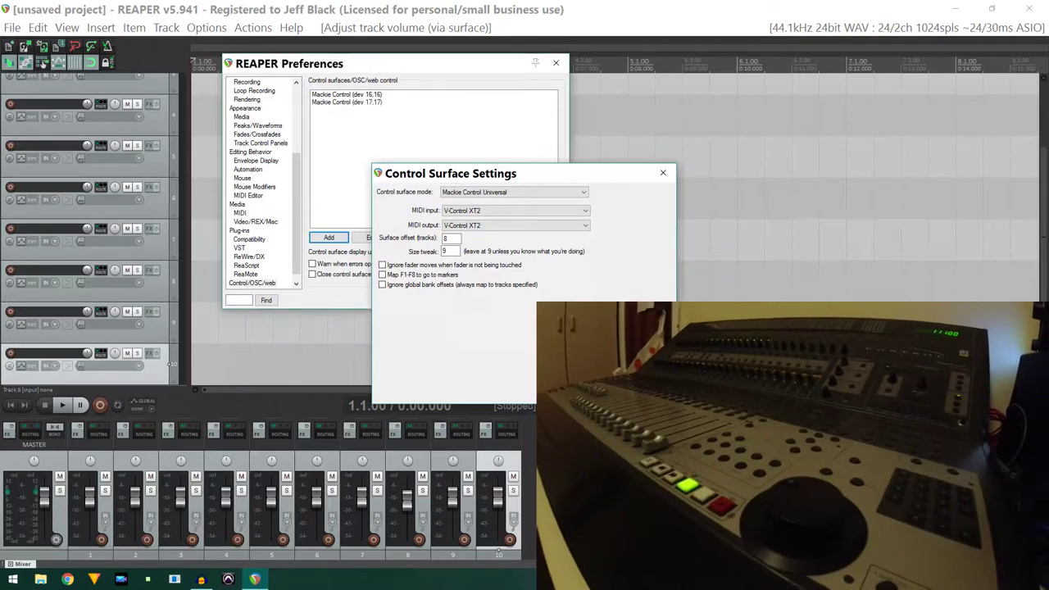
key("Return")
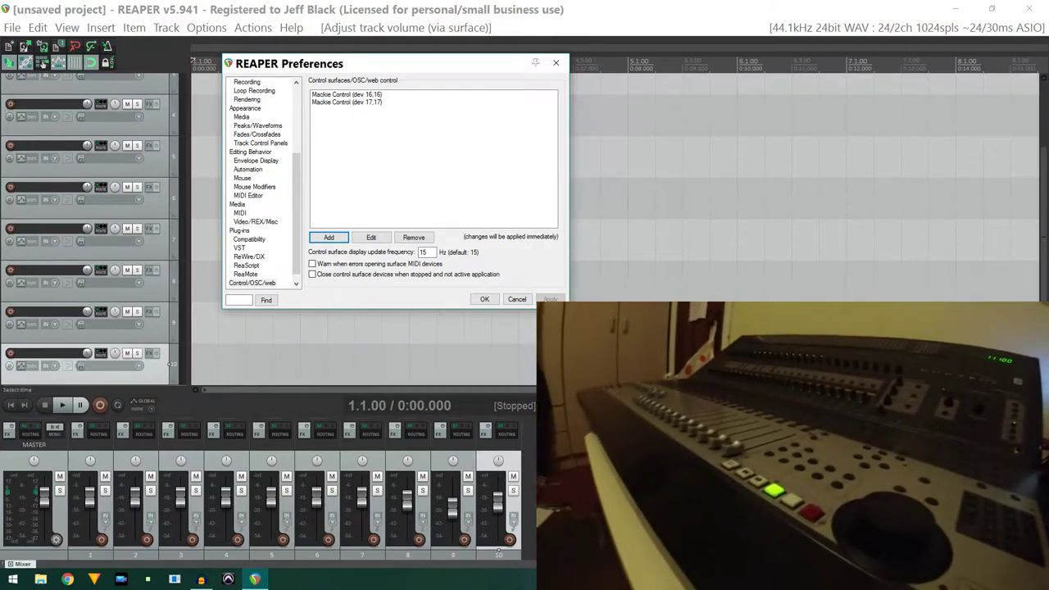
Add another Mackie Control Universal surface using V-Control XT3 for MIDI input and output, offset it by 16 tracks, and accept the preferences
left_click(327, 239)
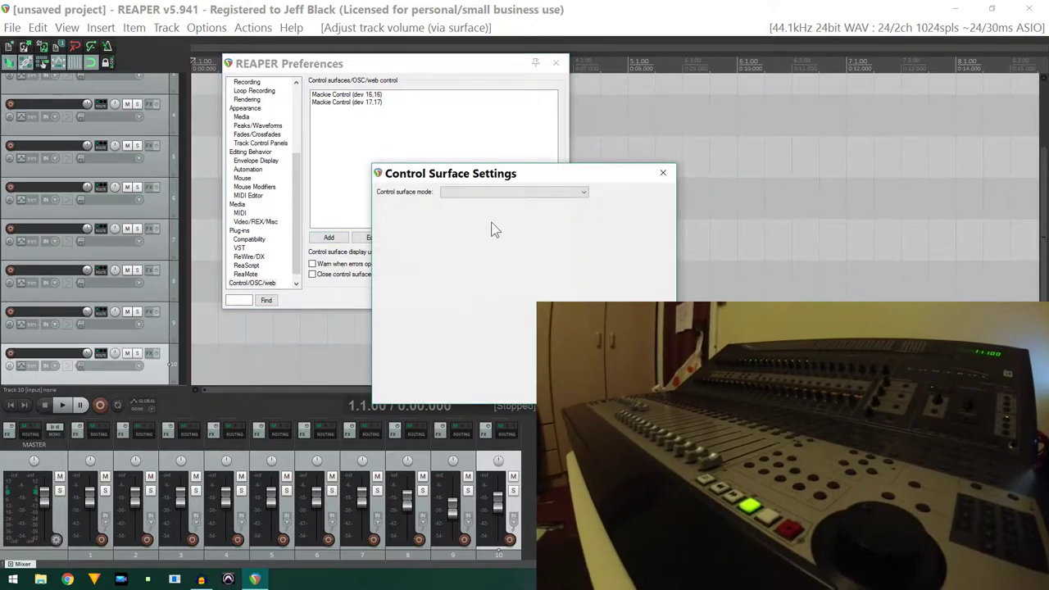
left_click(488, 194)
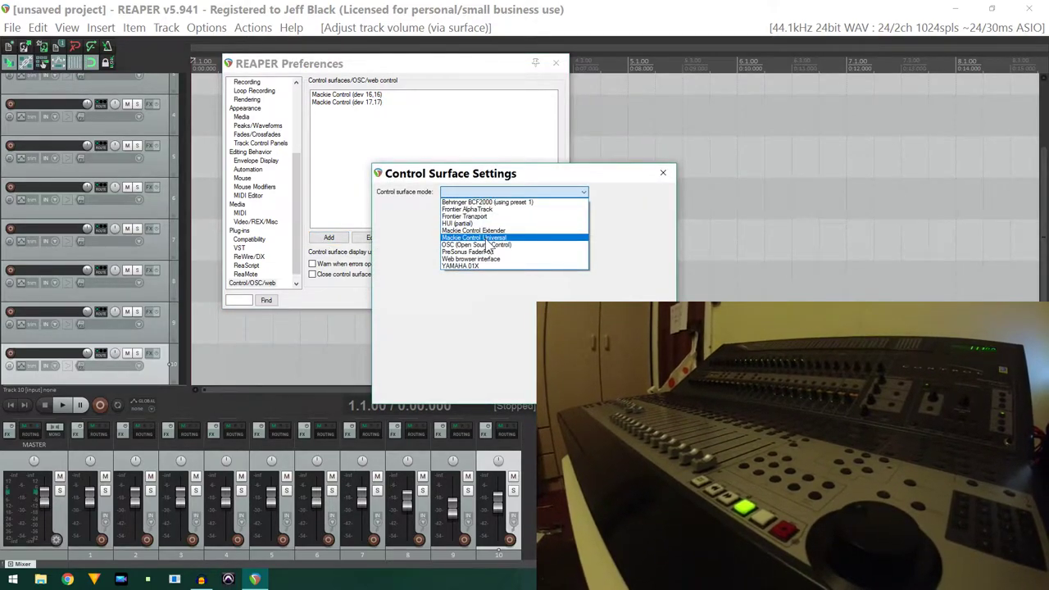
left_click(482, 238)
left_click(516, 211)
left_click(488, 272)
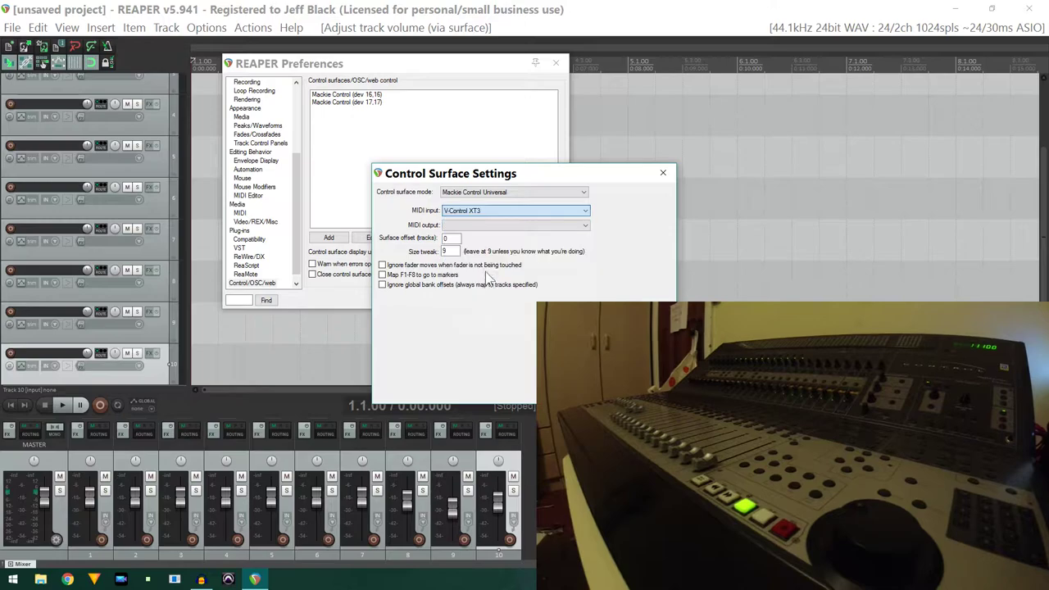
left_click(490, 225)
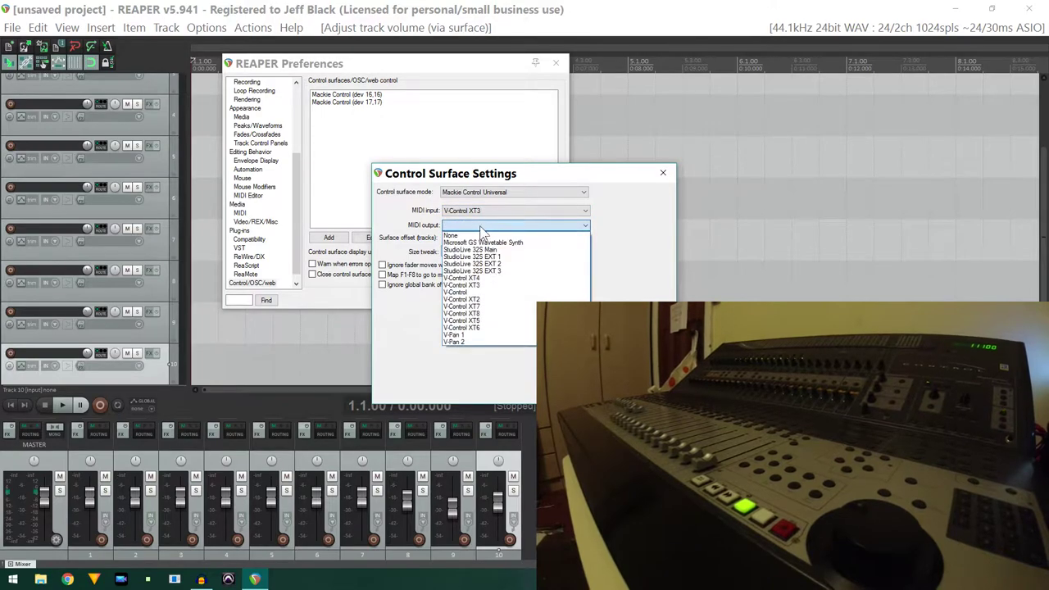
left_click(489, 284)
key("Tab")
type("16")
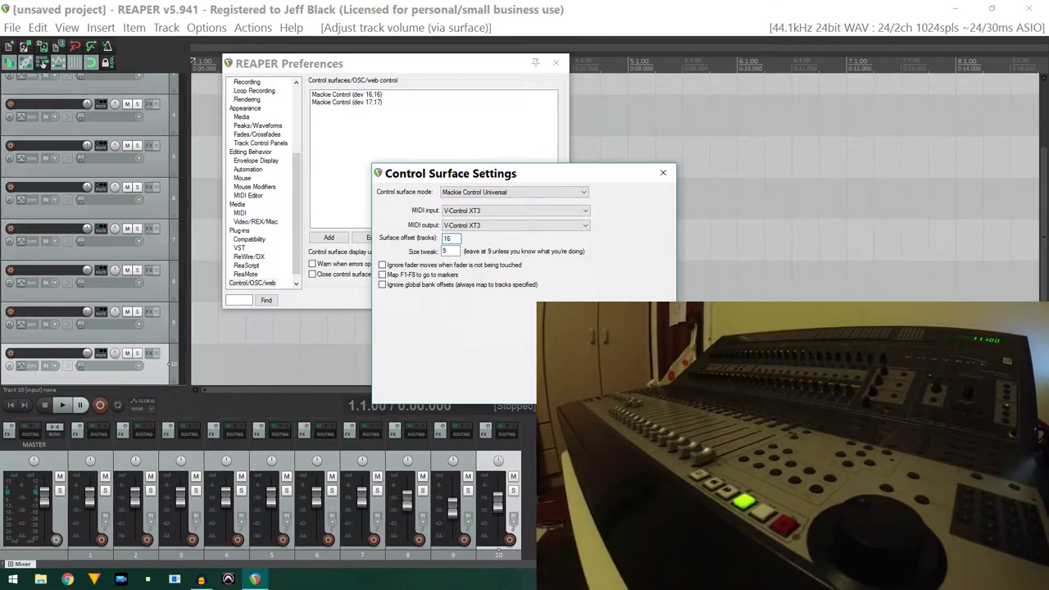
key("Return")
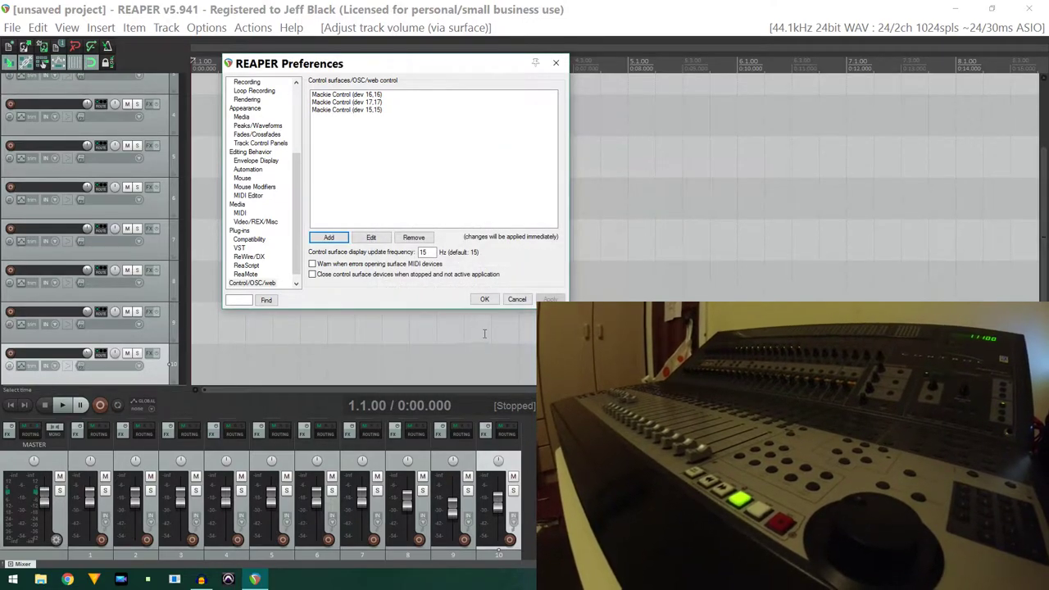
left_click(489, 298)
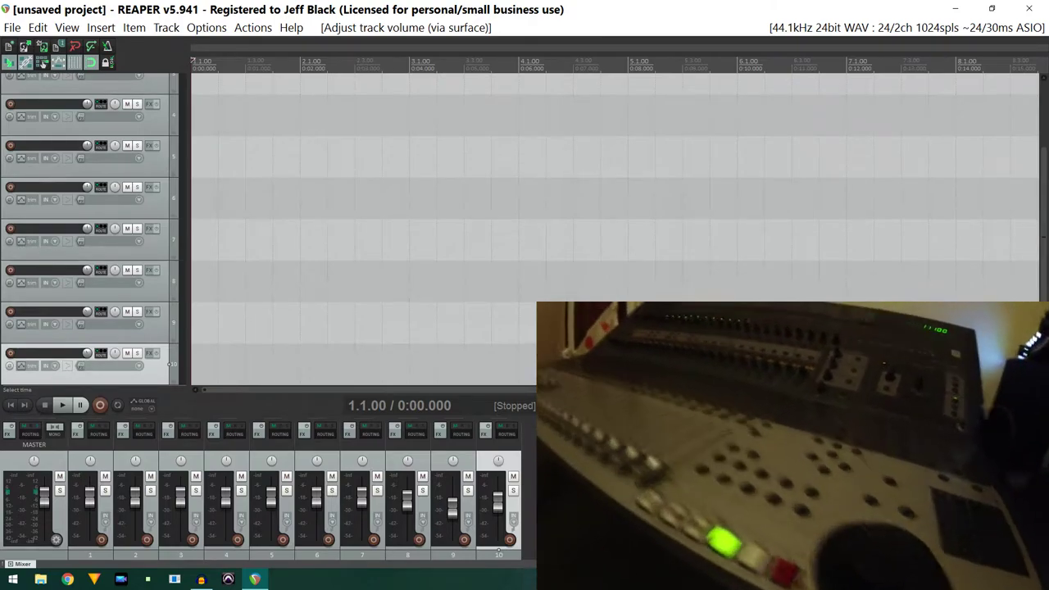
Add fourteen more tracks so the project has 24 tracks for testing all the surface's channels
key("ctrl+t")
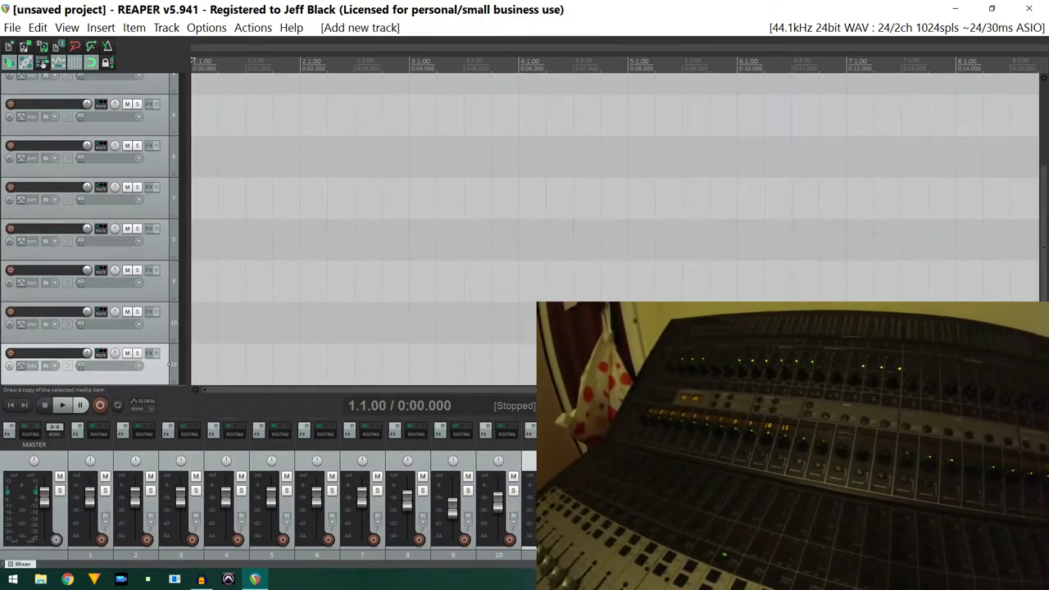
key("ctrl+t")
key("ctrl+t")
key("ctrl+t")
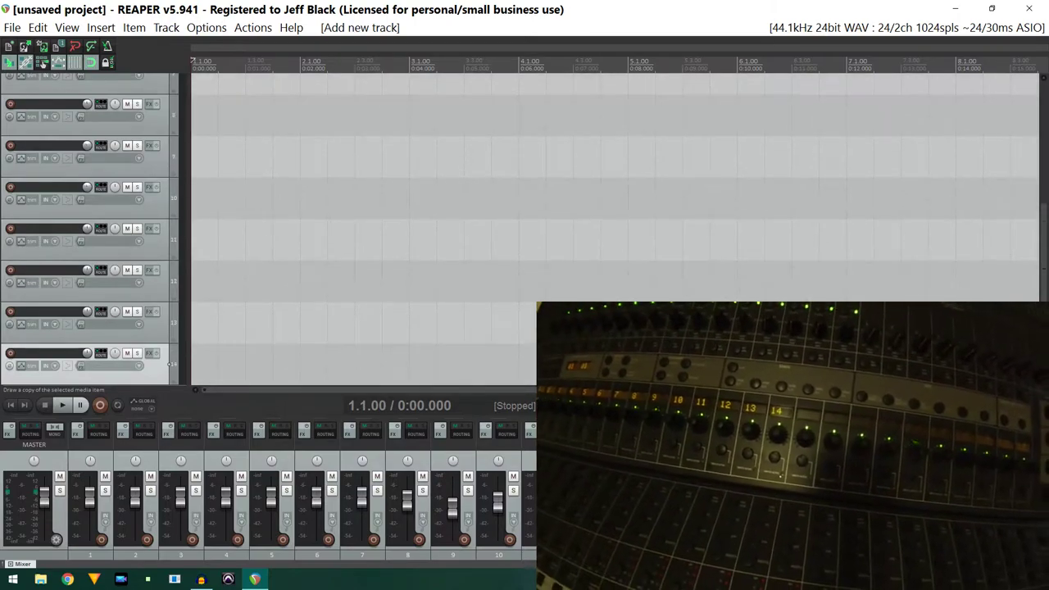
key("ctrl+t")
key("ctrl+t")
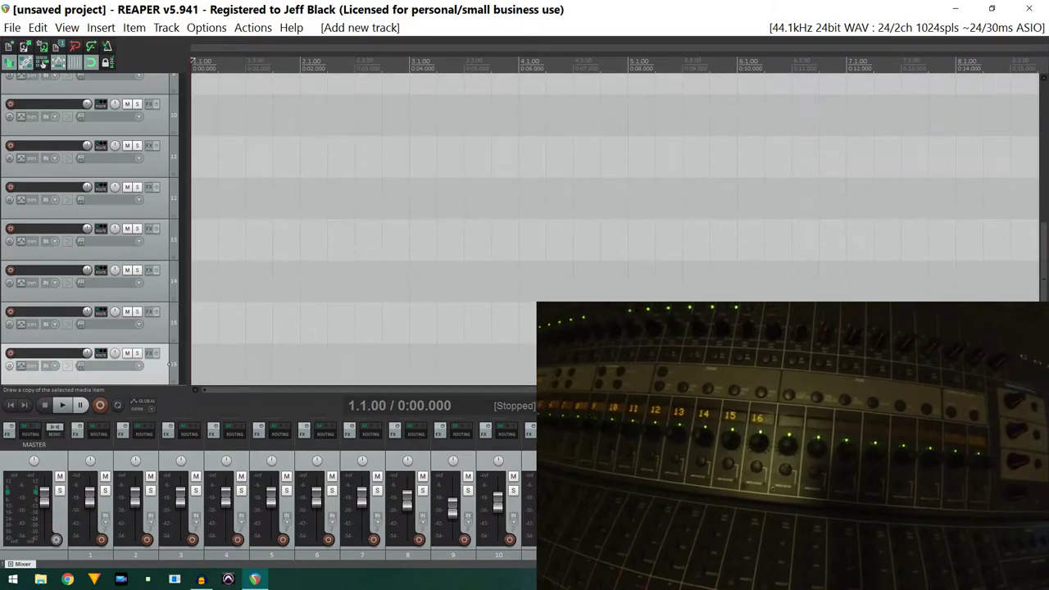
key("ctrl+t")
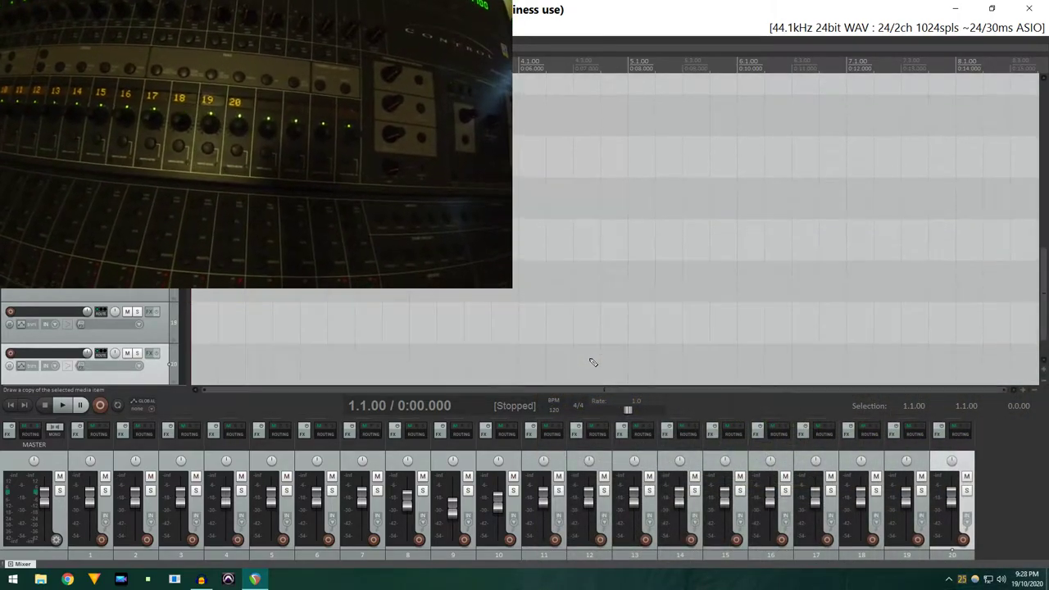
key("ctrl+t")
key("ctrl+t")
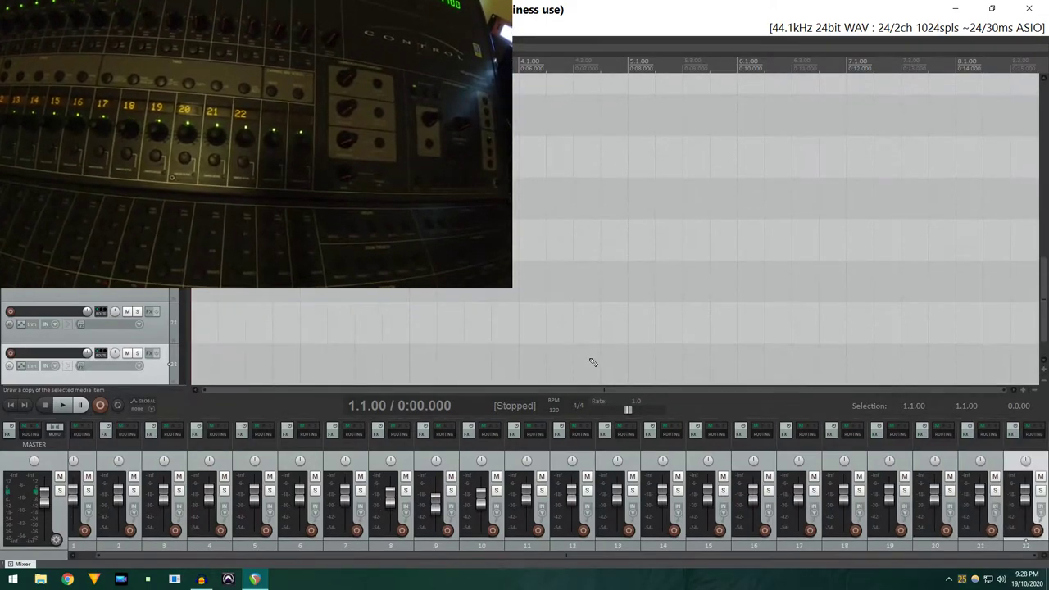
key("ctrl+t")
key("ctrl+t")
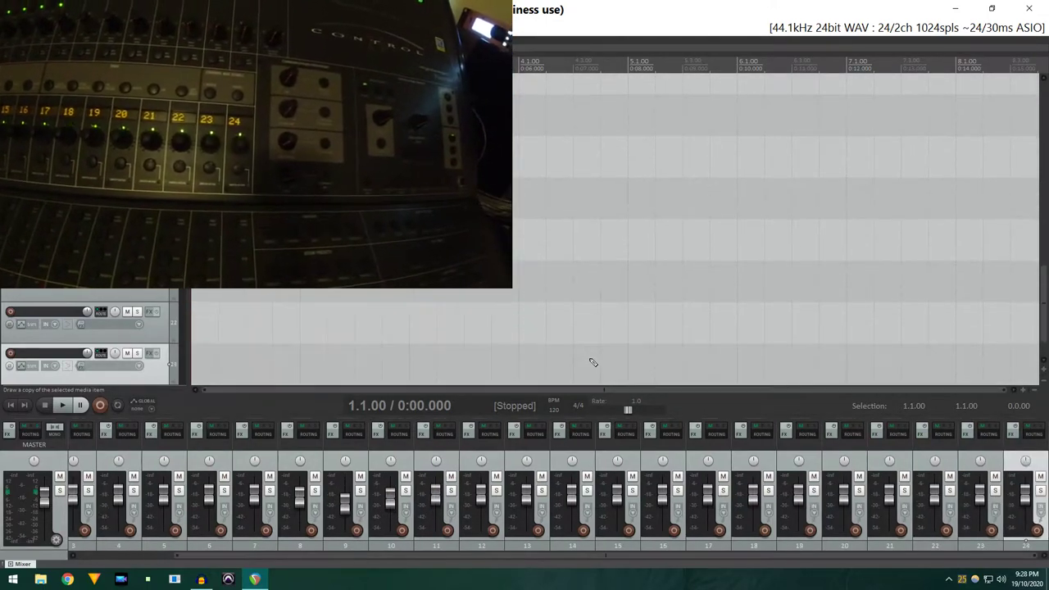